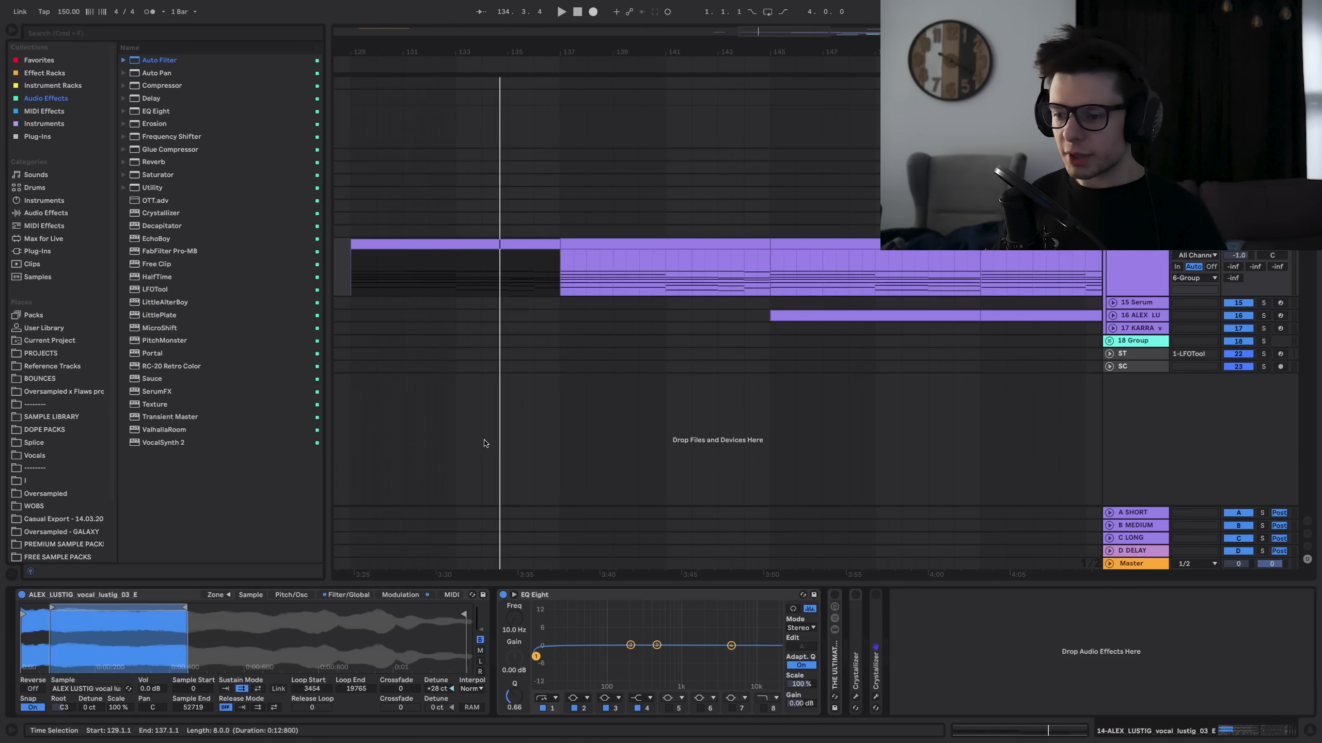
Move the second band of the vocal's EQ Eight to about 290 Hz in the enlarged curve display.
left_click(514, 595)
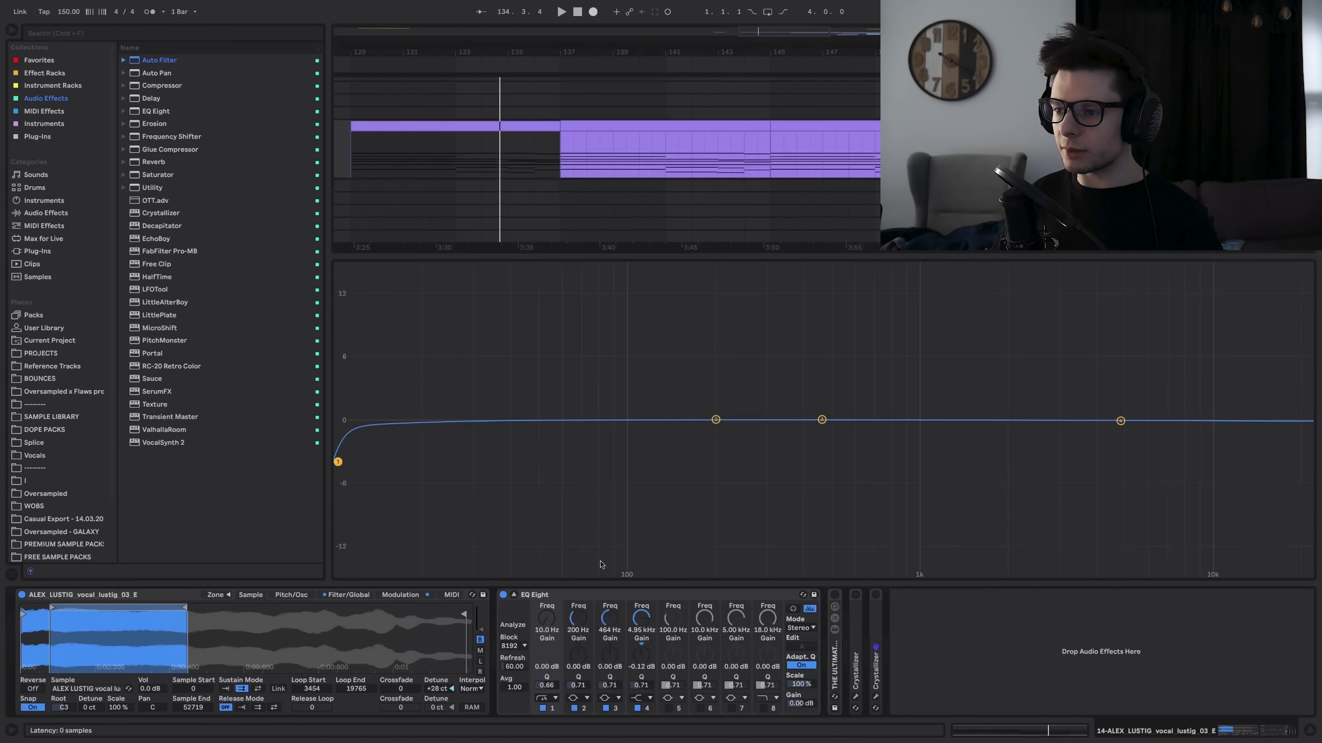
left_click_drag(716, 420, 764, 420)
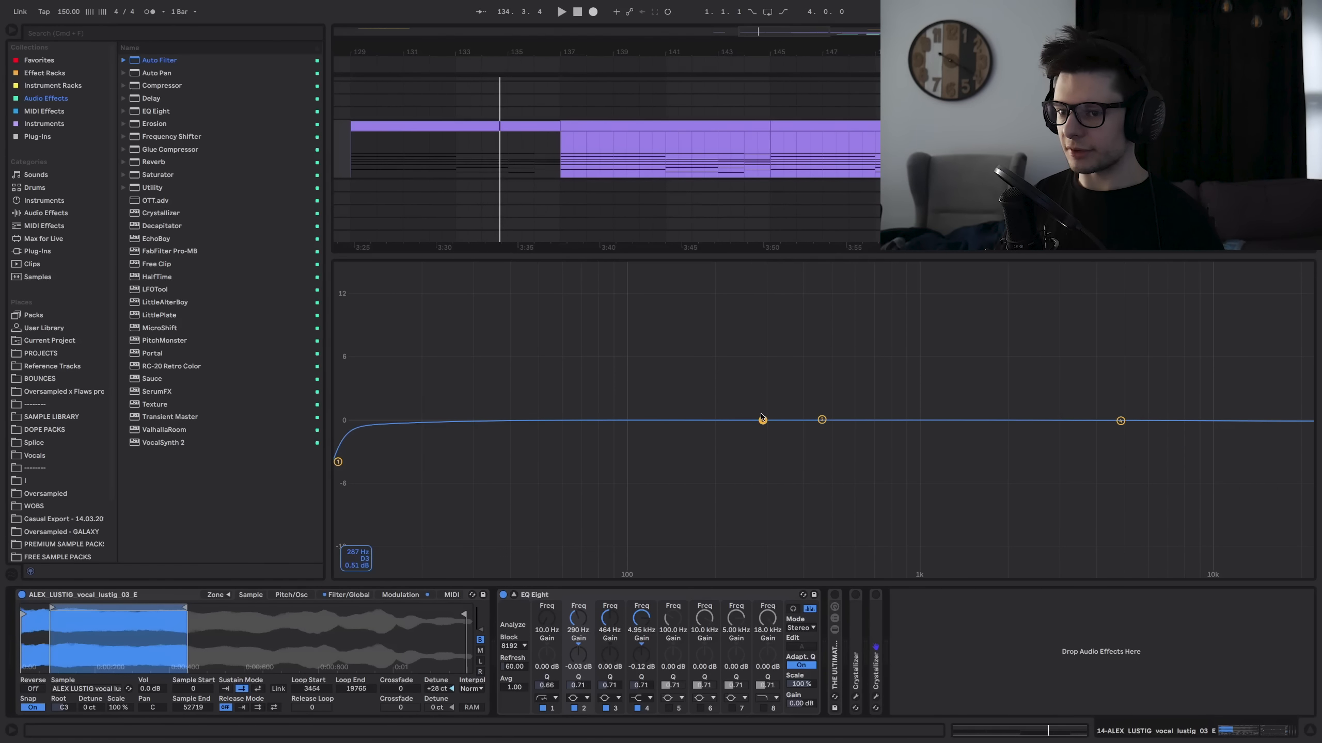
left_click(513, 595)
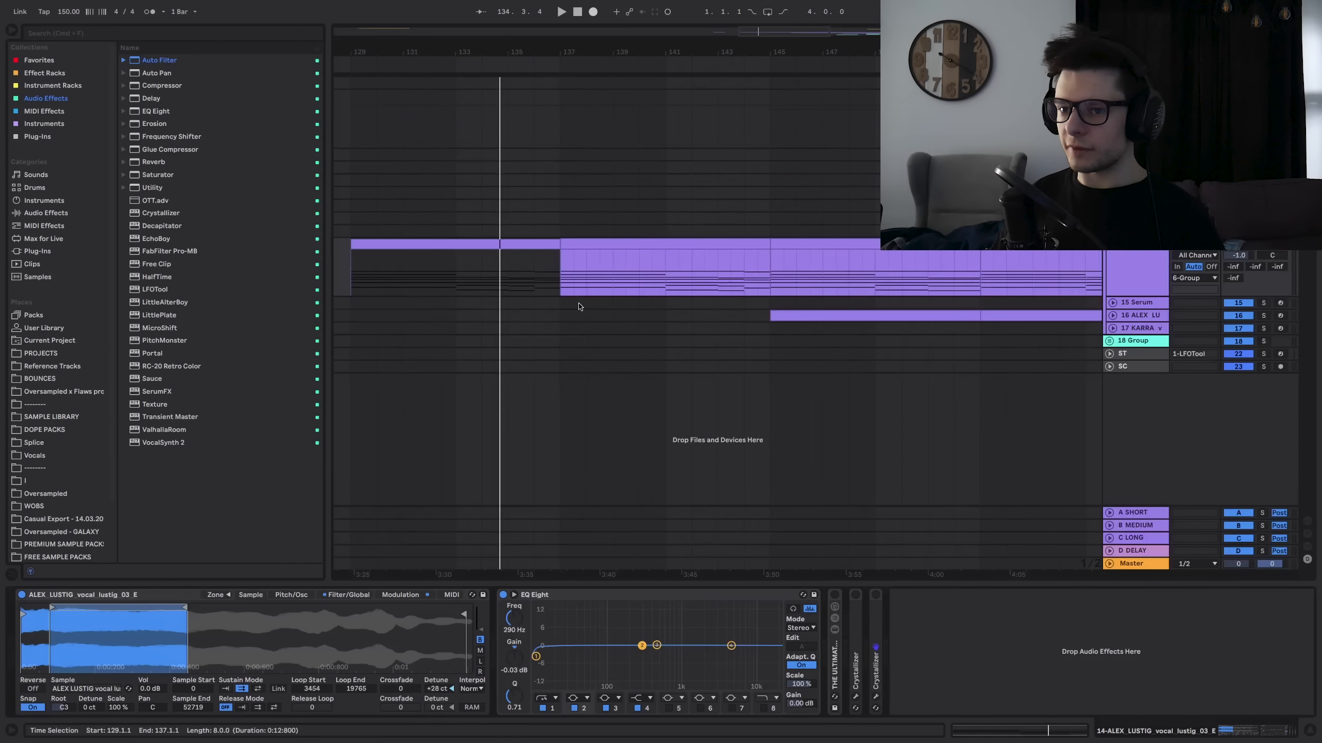
Add FabFilter Pro-Q 3 to the end of the vocal track's device chain and play the section to inspect its spectrum.
left_click(63, 86)
left_click(52, 125)
left_click(47, 252)
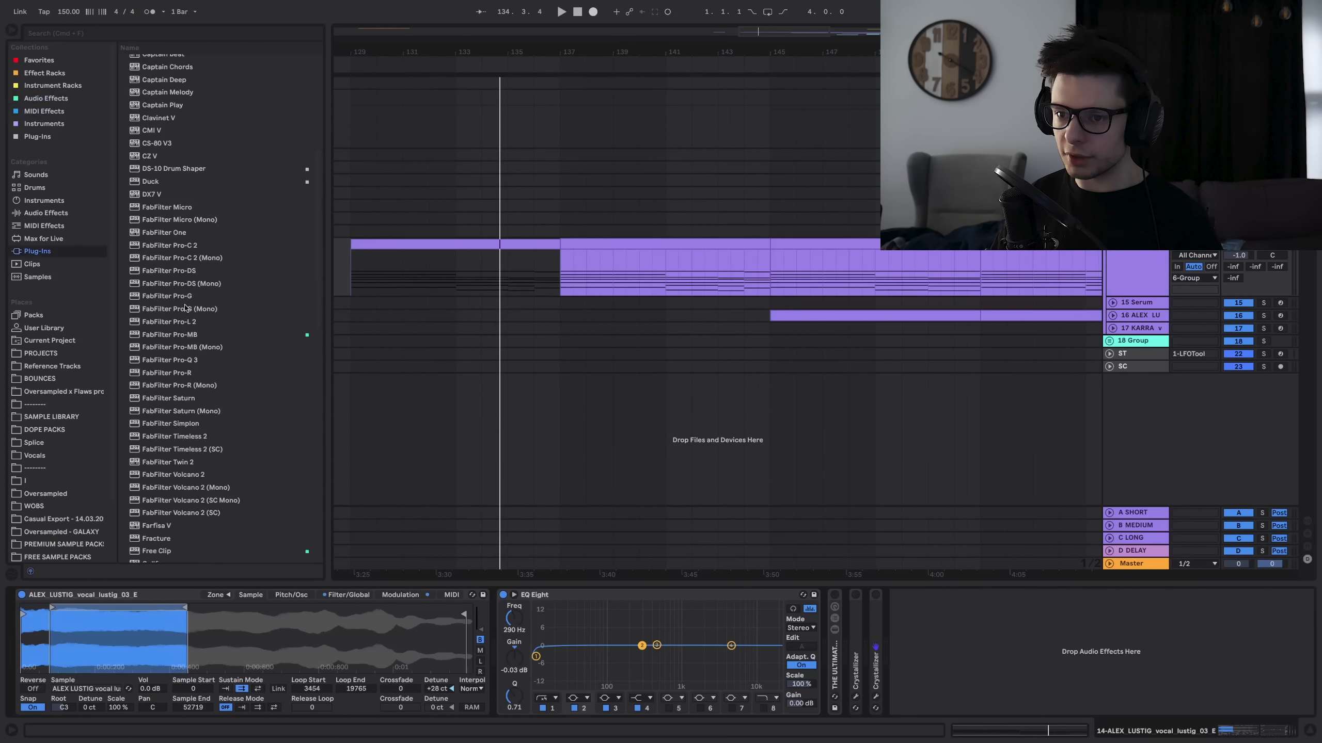
double_click(169, 360)
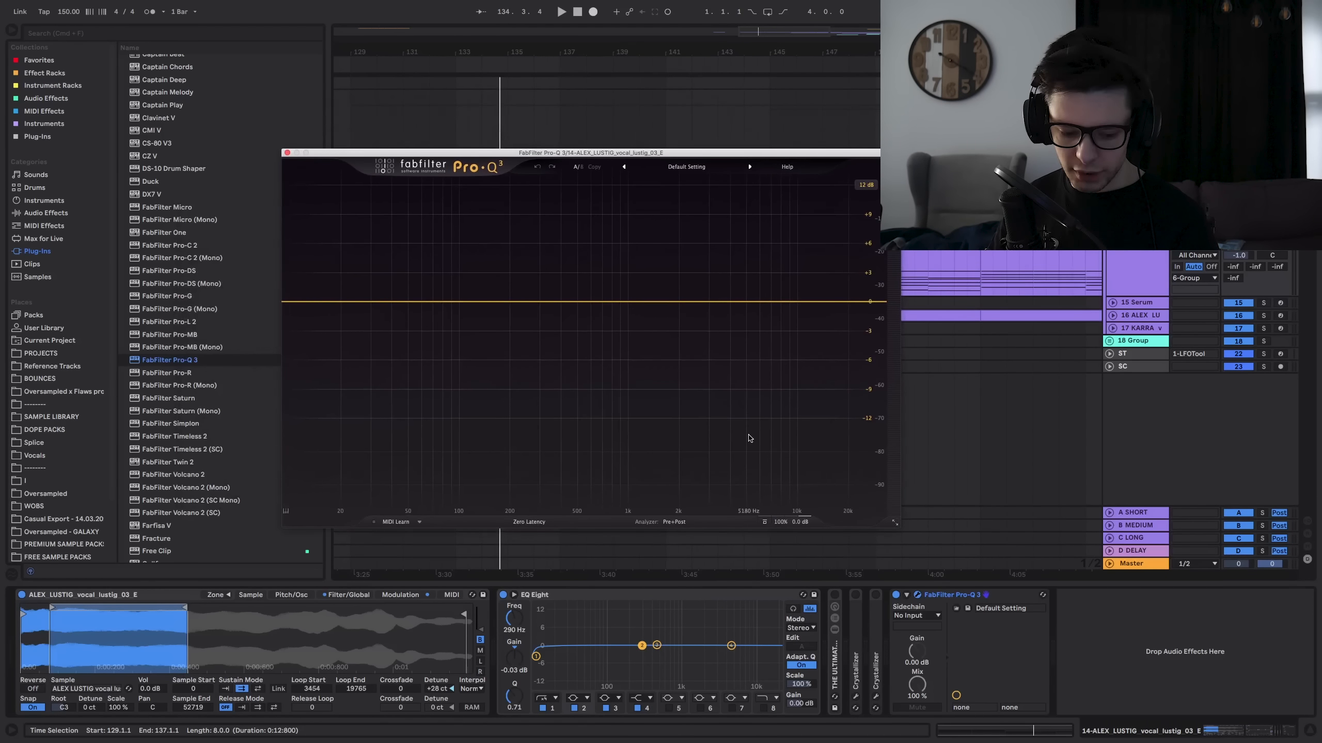
key("space")
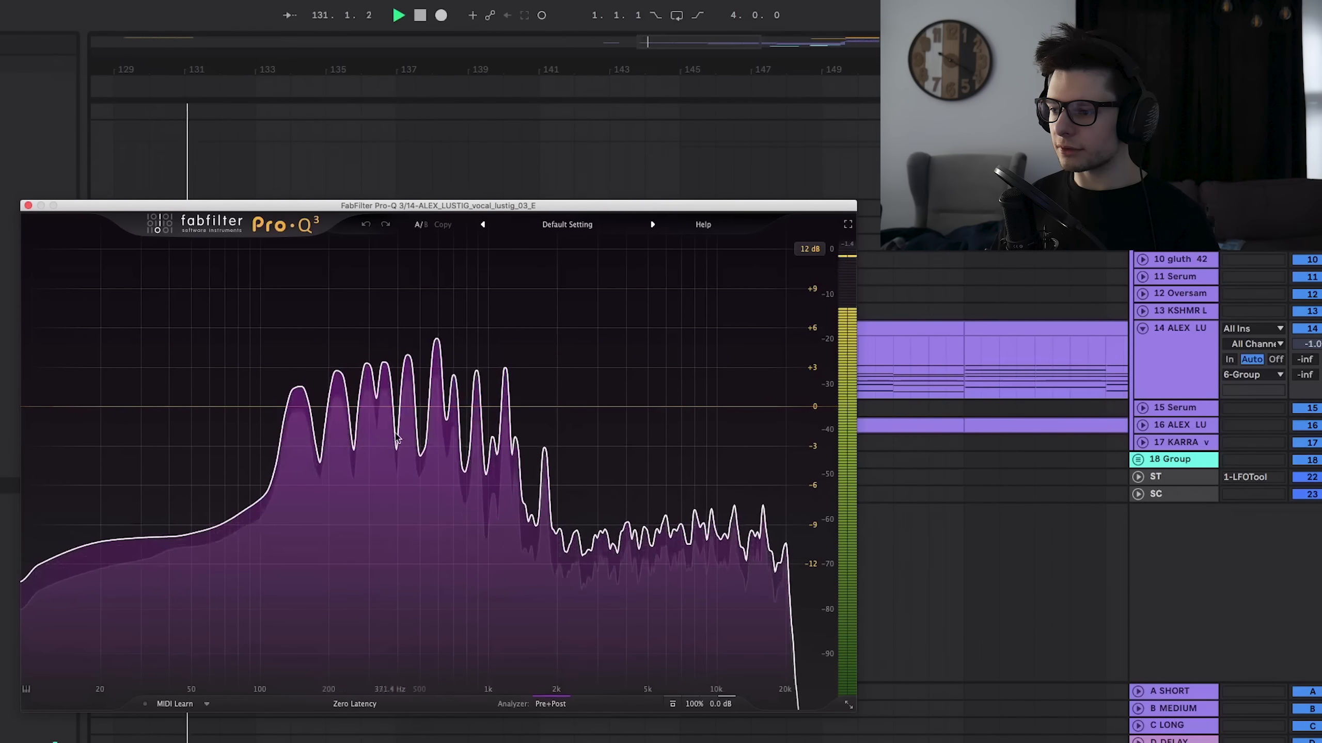
key("space")
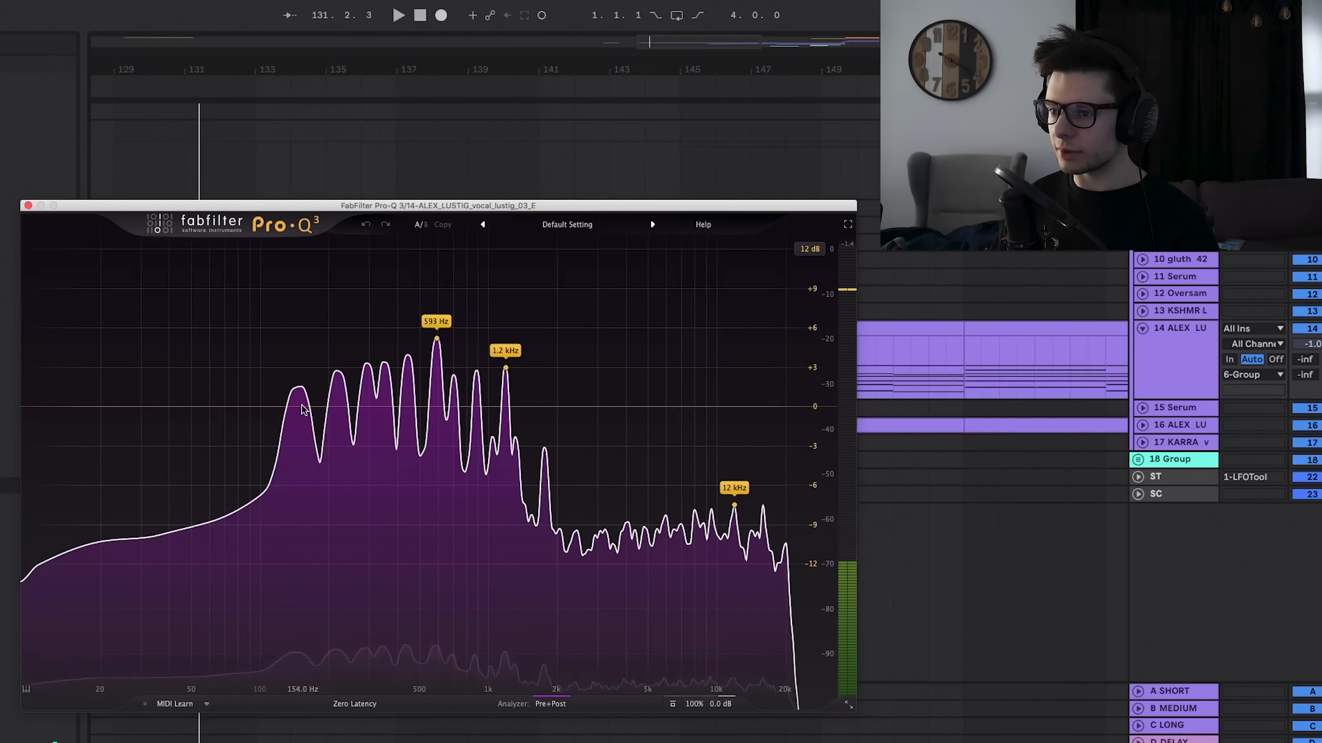
Create two bell cuts of about -2.7 dB in Pro-Q 3, one just below 200 Hz and one at about 479 Hz.
left_click(299, 407)
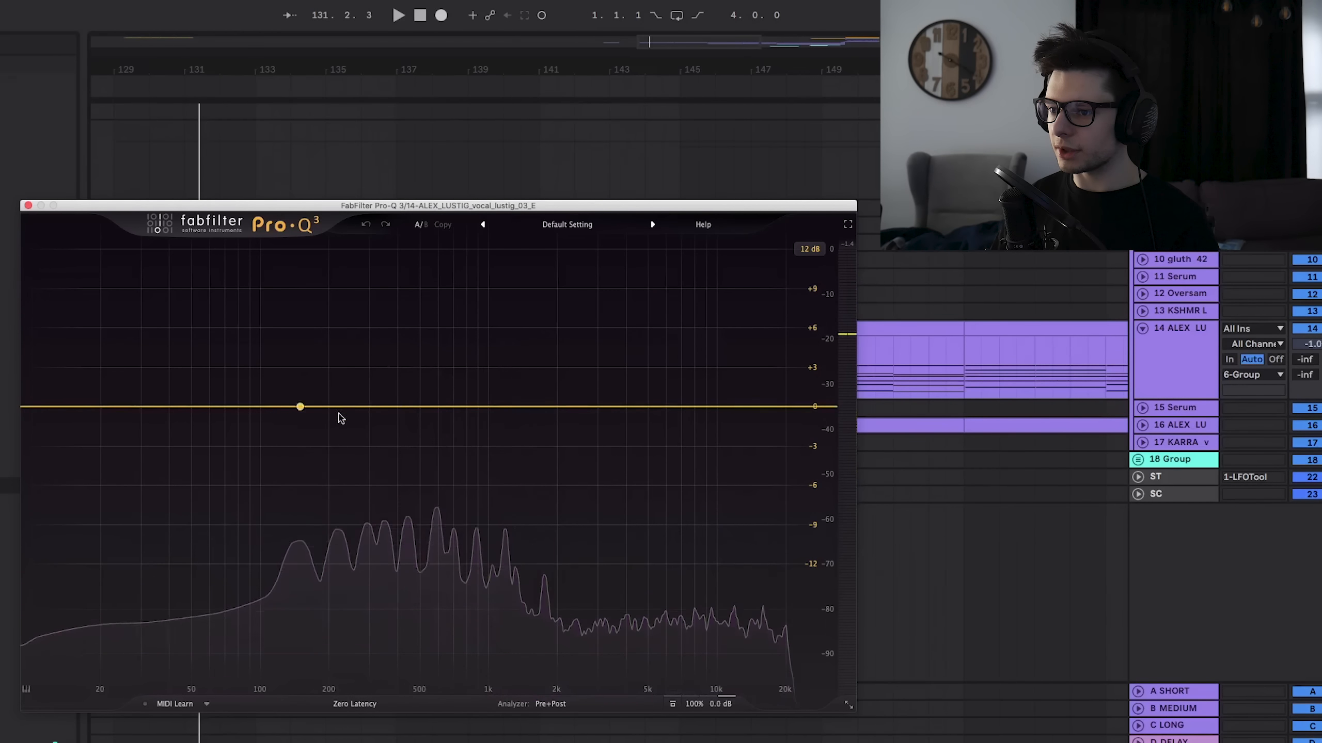
mouse_move(289, 405)
left_mouse_down()
mouse_move(374, 304)
mouse_move(402, 296)
mouse_move(356, 287)
mouse_move(379, 292)
mouse_move(371, 434)
mouse_move(355, 441)
mouse_move(312, 411)
mouse_move(300, 424)
left_mouse_up()
key("space")
key("space")
left_click_drag(355, 440, 391, 438)
left_click_drag(298, 423, 296, 431)
key("space")
left_click_drag(392, 436, 416, 444)
left_click_drag(298, 431, 317, 443)
Deepen both bell cuts together to about -5.1 dB and add a low shelf at about 247 Hz with about -4.6 dB gain.
left_click_drag(237, 390, 514, 506)
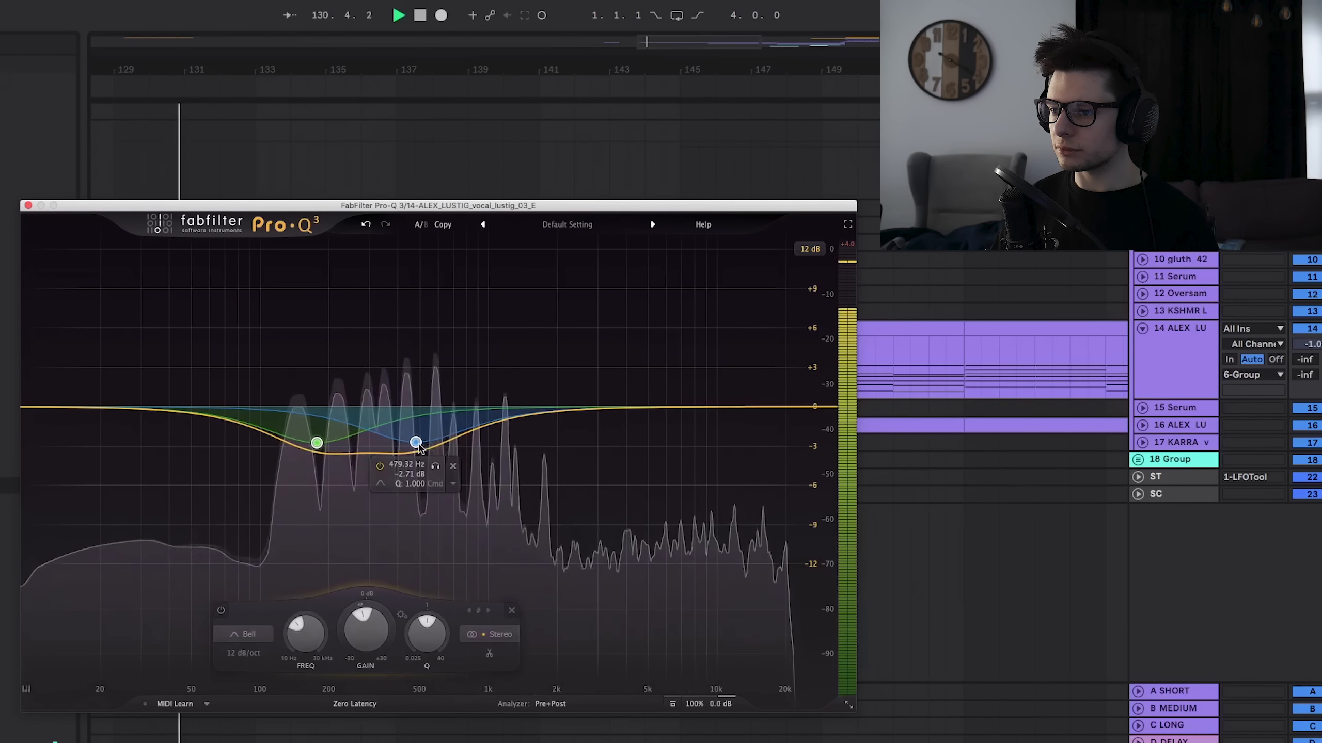
left_click_drag(416, 443, 420, 479)
key("space")
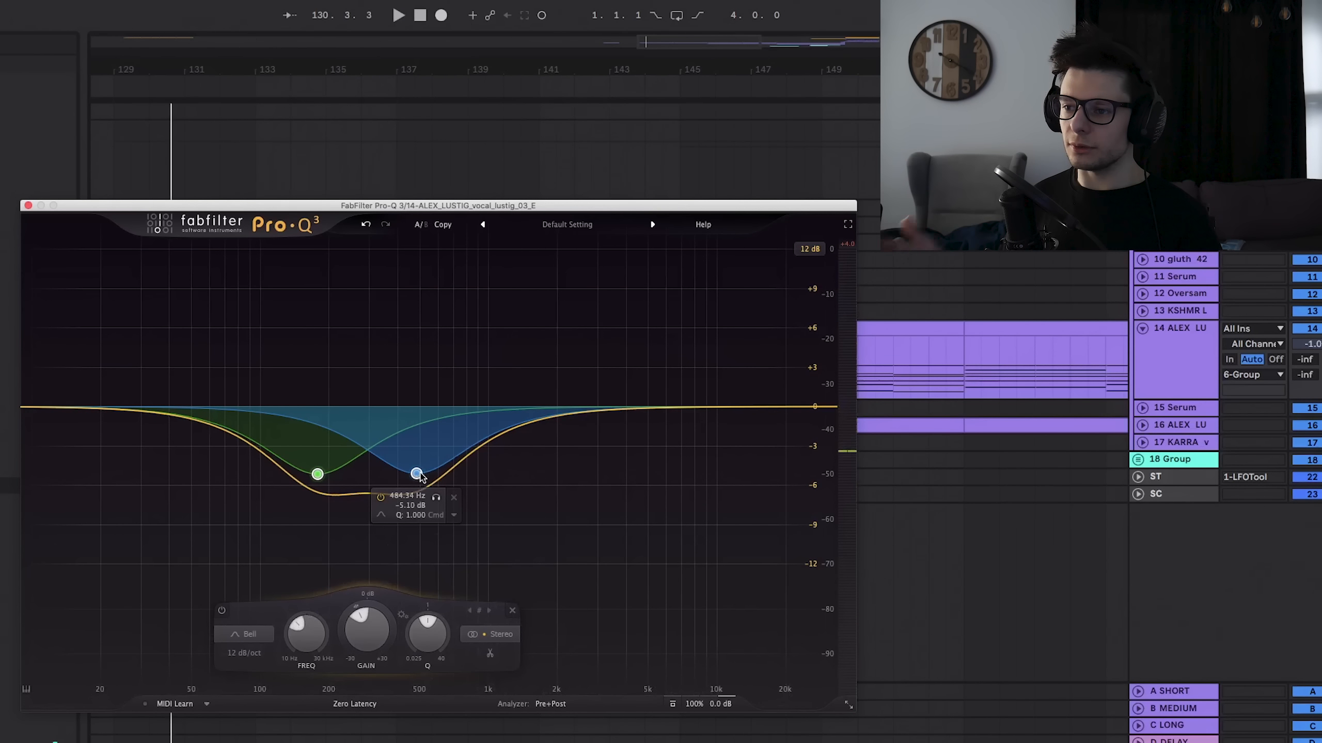
key("space")
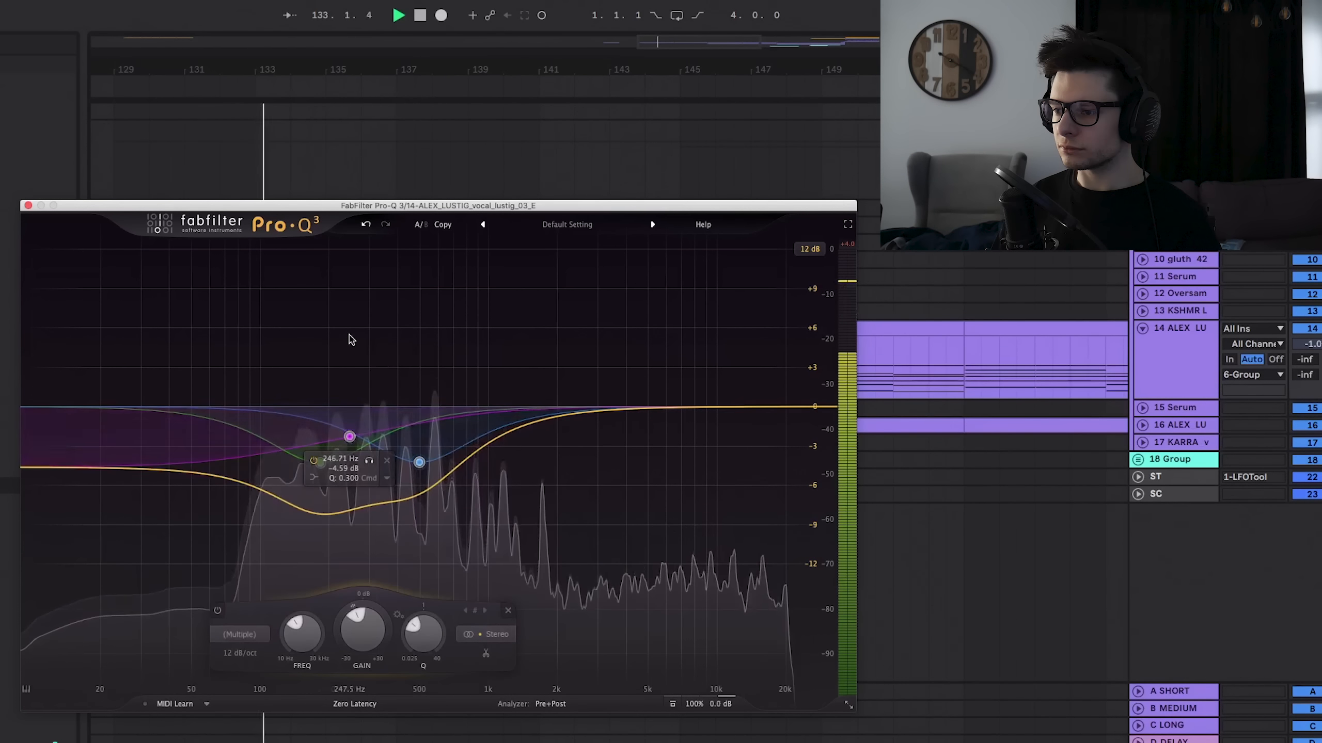
Compare the vocal with the Pro-Q 3 cuts against the flat setting using repeated A/B switching during playback.
left_click(421, 225)
key("space")
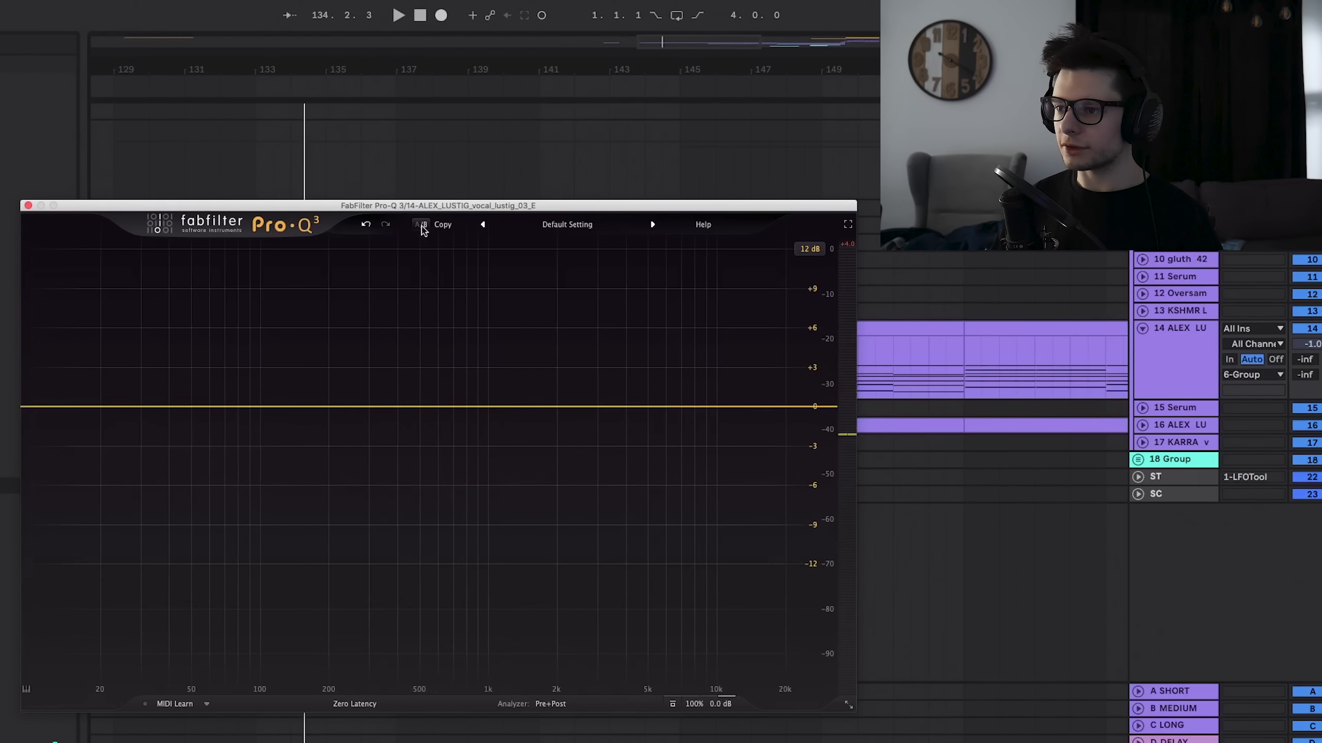
key("space")
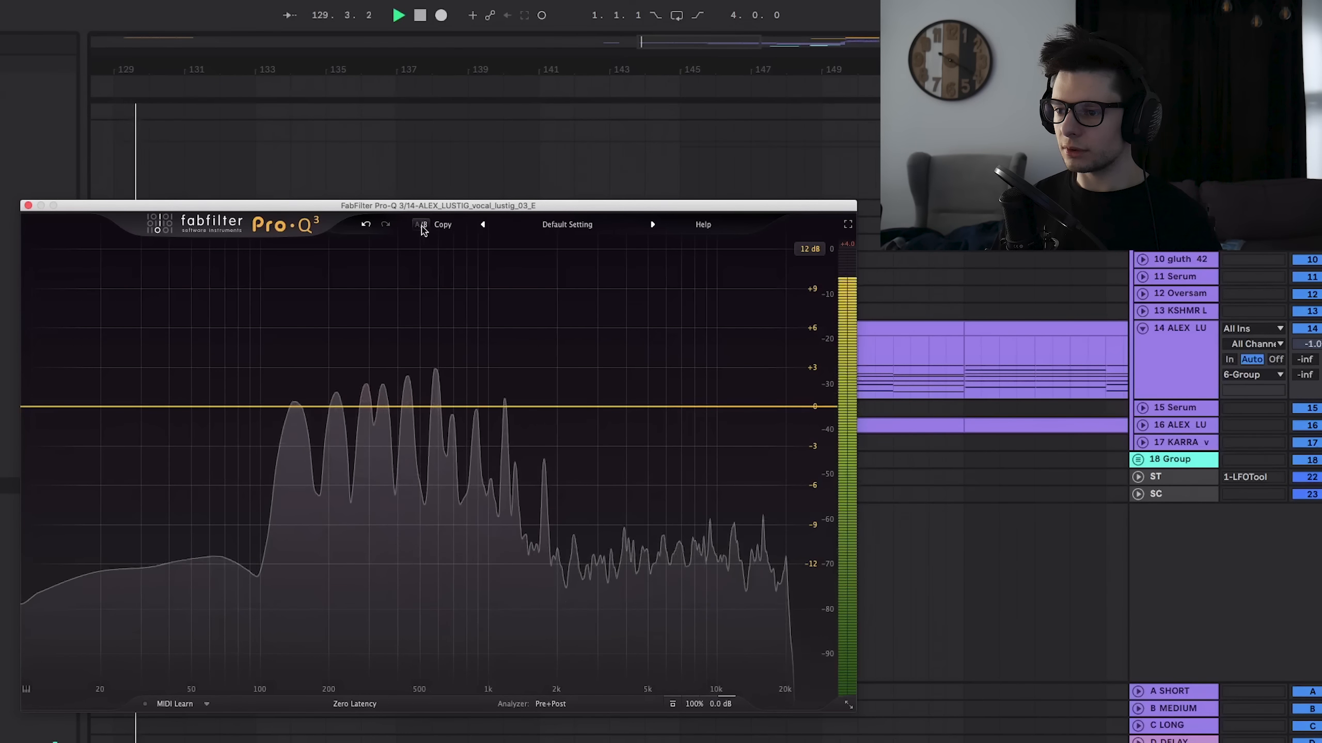
left_click(422, 226)
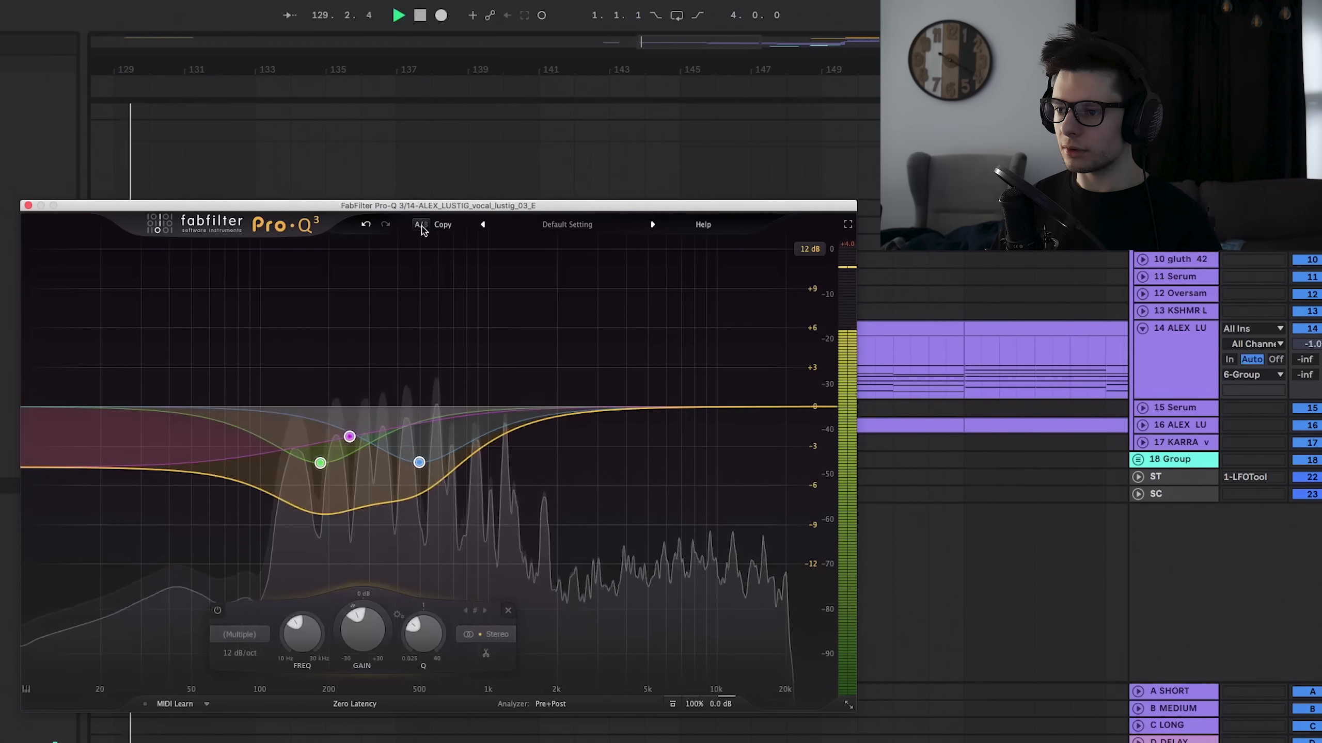
left_click(422, 226)
left_click(422, 226)
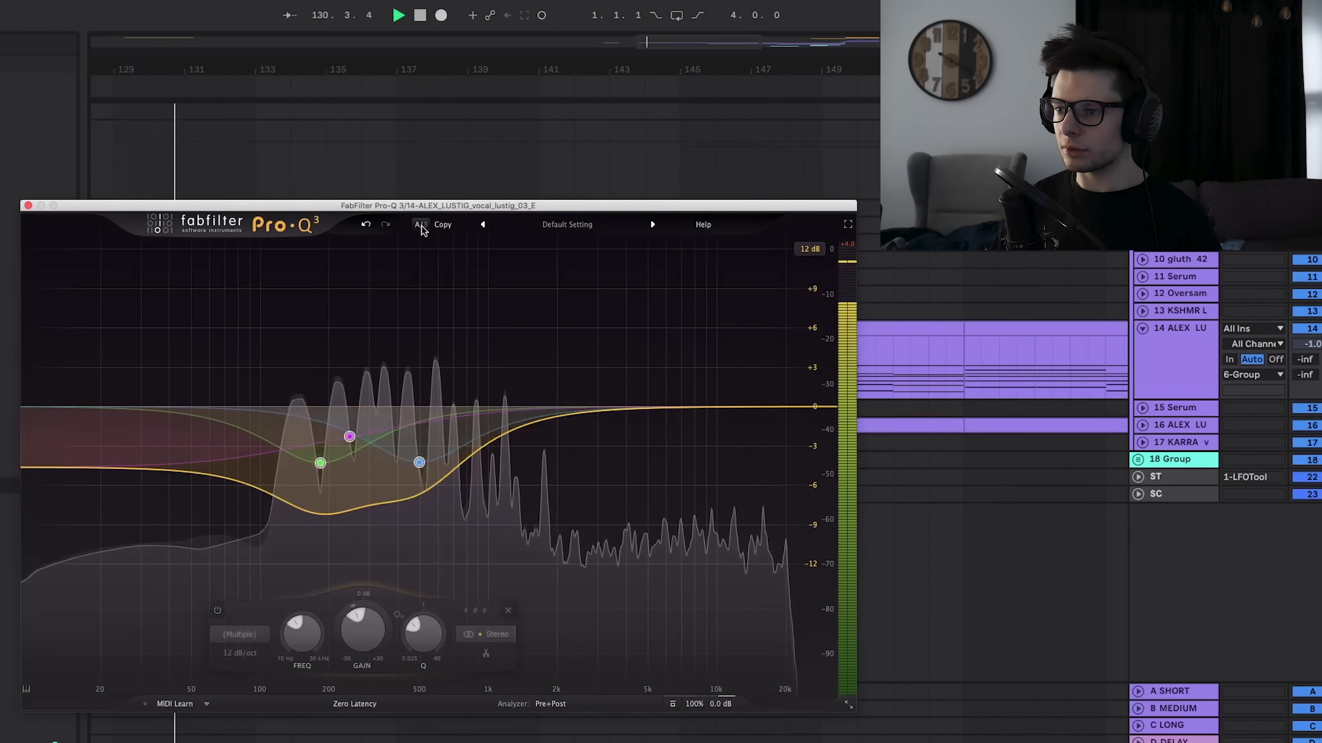
left_click(421, 226)
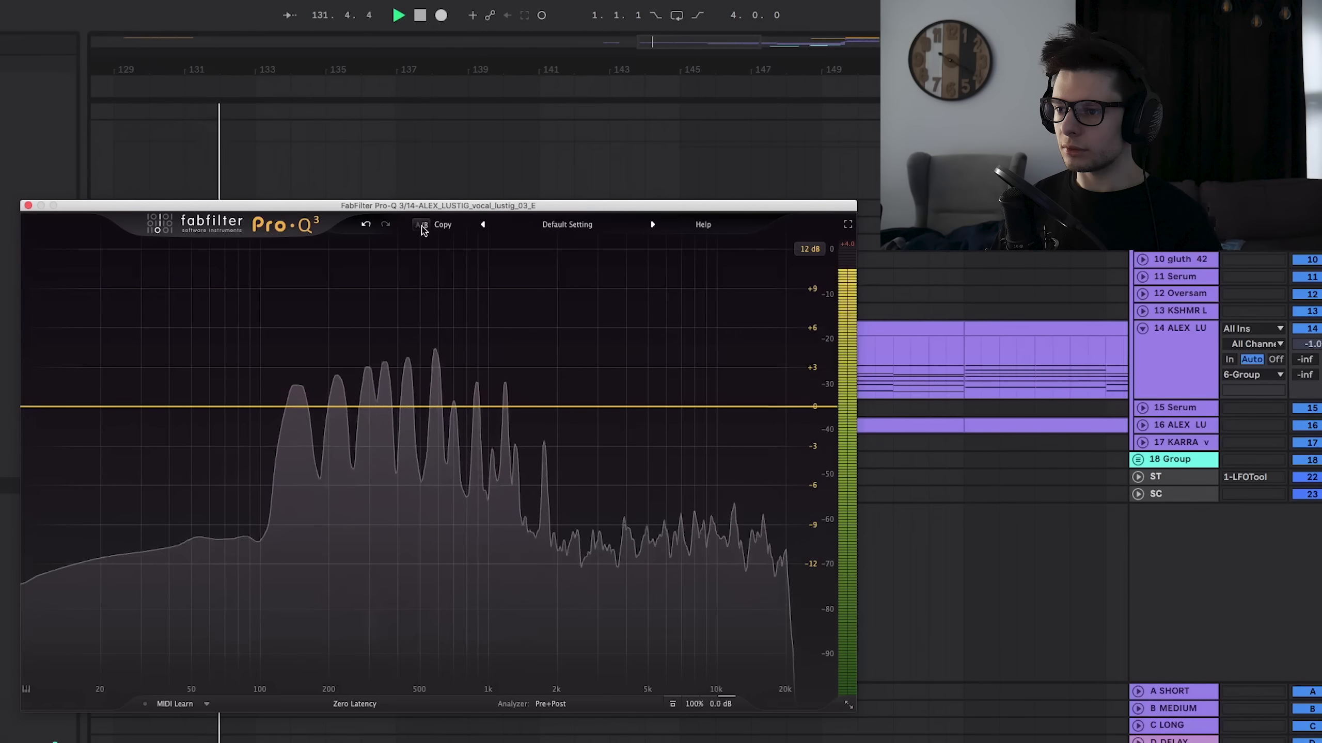
left_click(421, 226)
left_click(422, 226)
key("space")
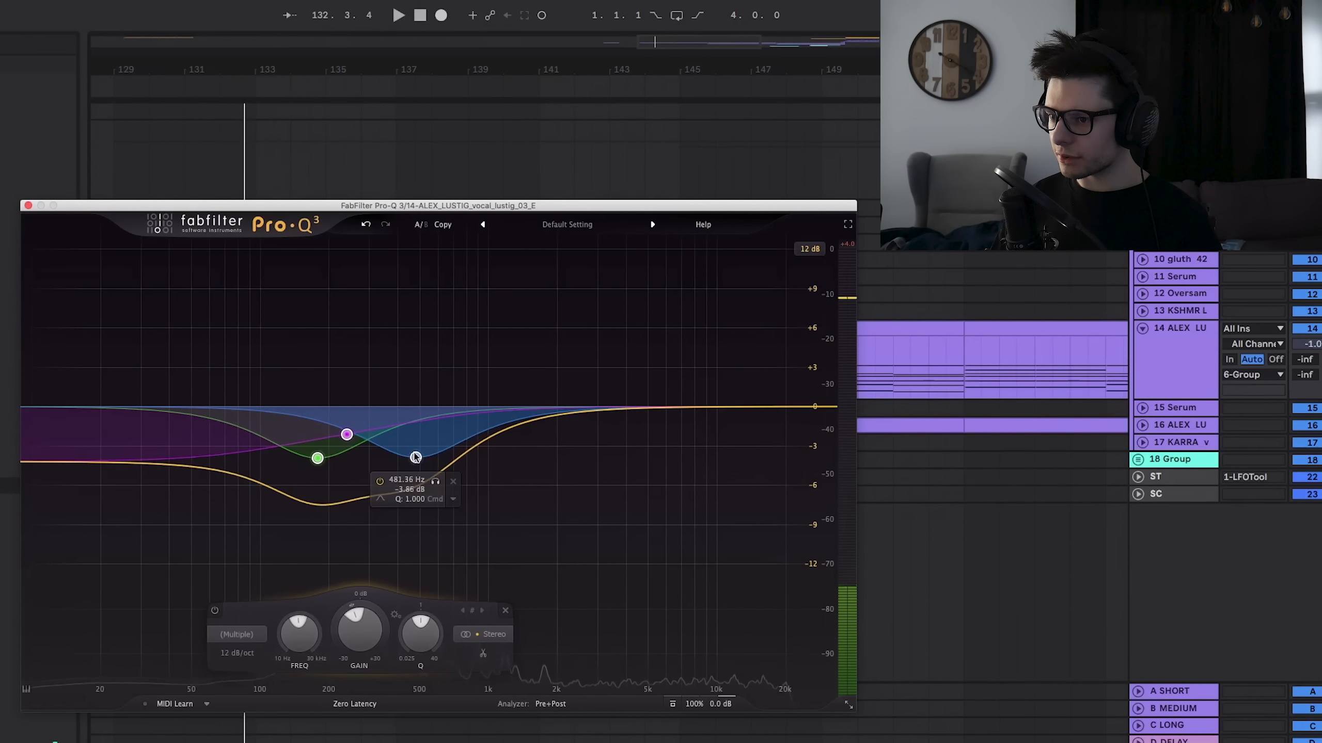
Add a gentle high shelf boost of about 1.1 dB at about 3.5 kHz, audition it, and close Pro-Q 3.
left_click_drag(793, 407, 619, 405)
key("space")
key("space")
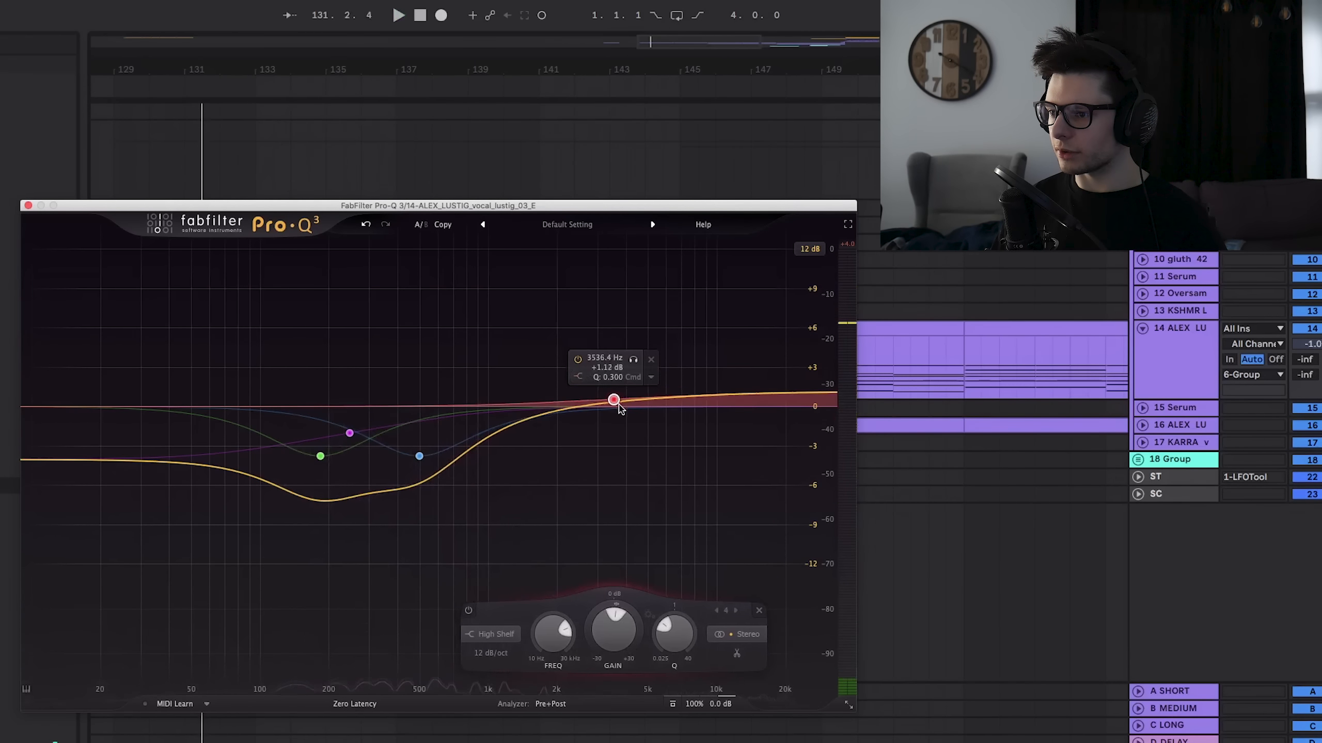
left_click(28, 206)
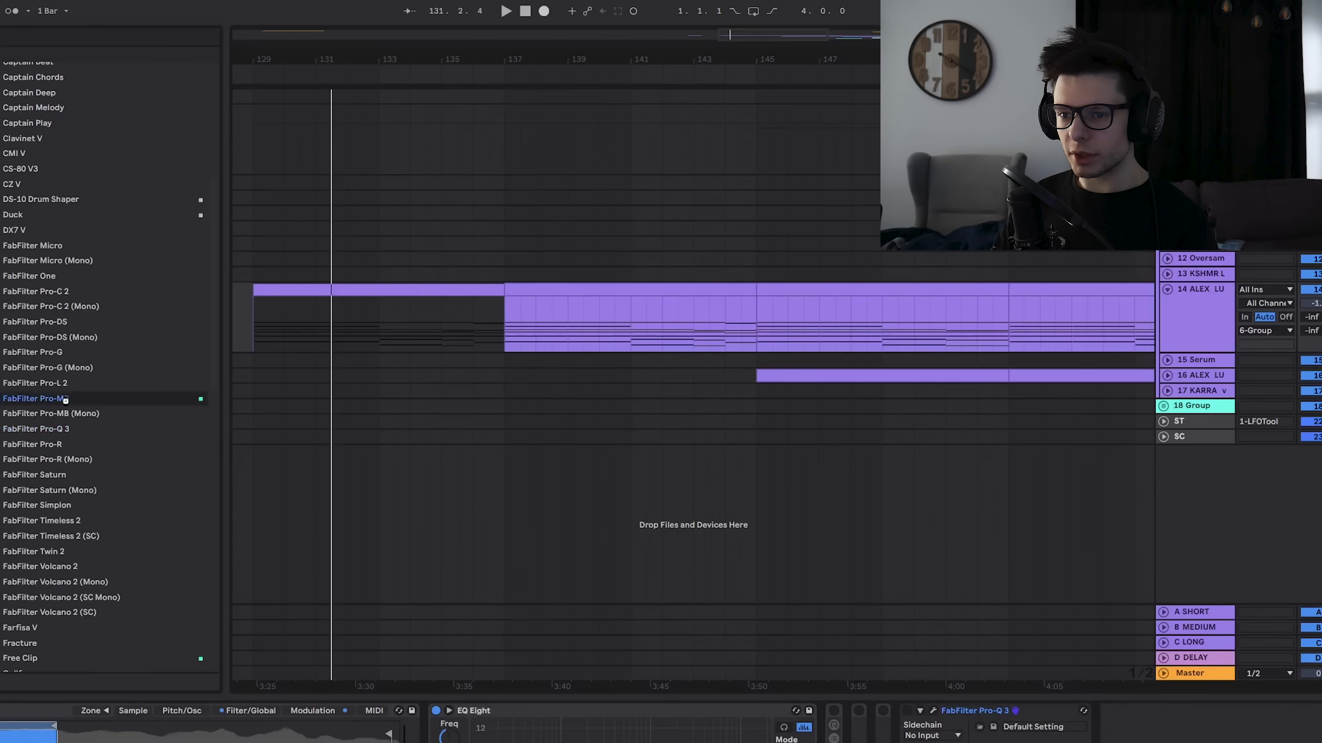
Add FabFilter Pro-MB after Pro-Q 3 on the vocal track and play the section through it.
double_click(113, 401)
left_click_drag(528, 192, 373, 91)
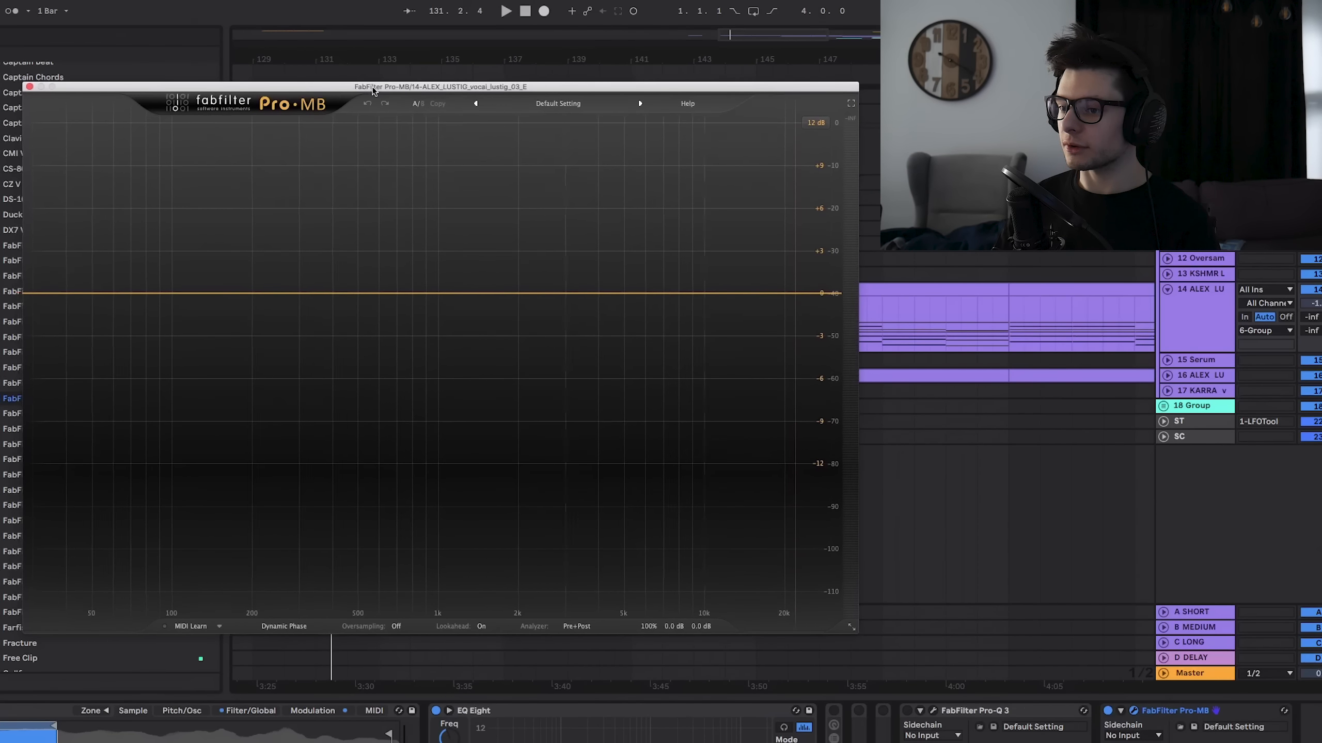
key("space")
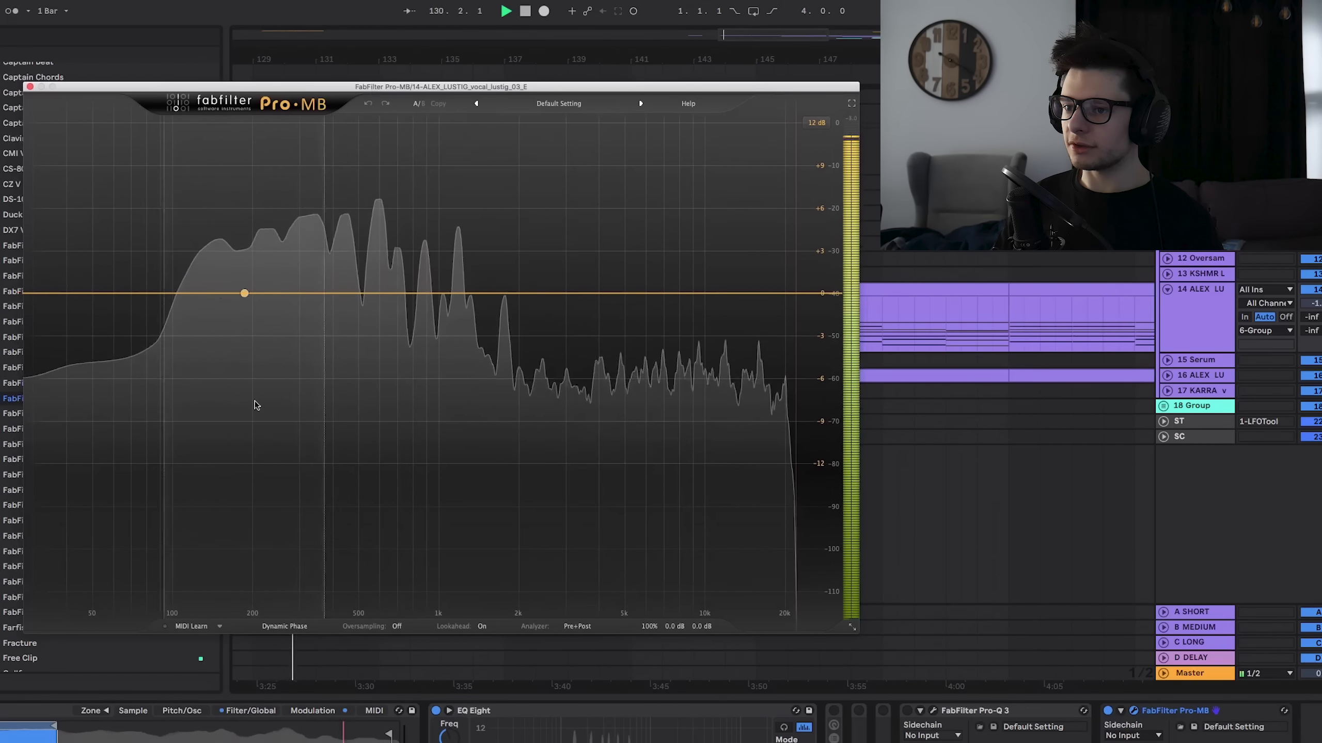
Create a Pro-MB compression band spanning about 90 Hz to 900 Hz with its range lowered to about -12 dB.
left_click(271, 293)
left_click_drag(354, 294, 419, 300)
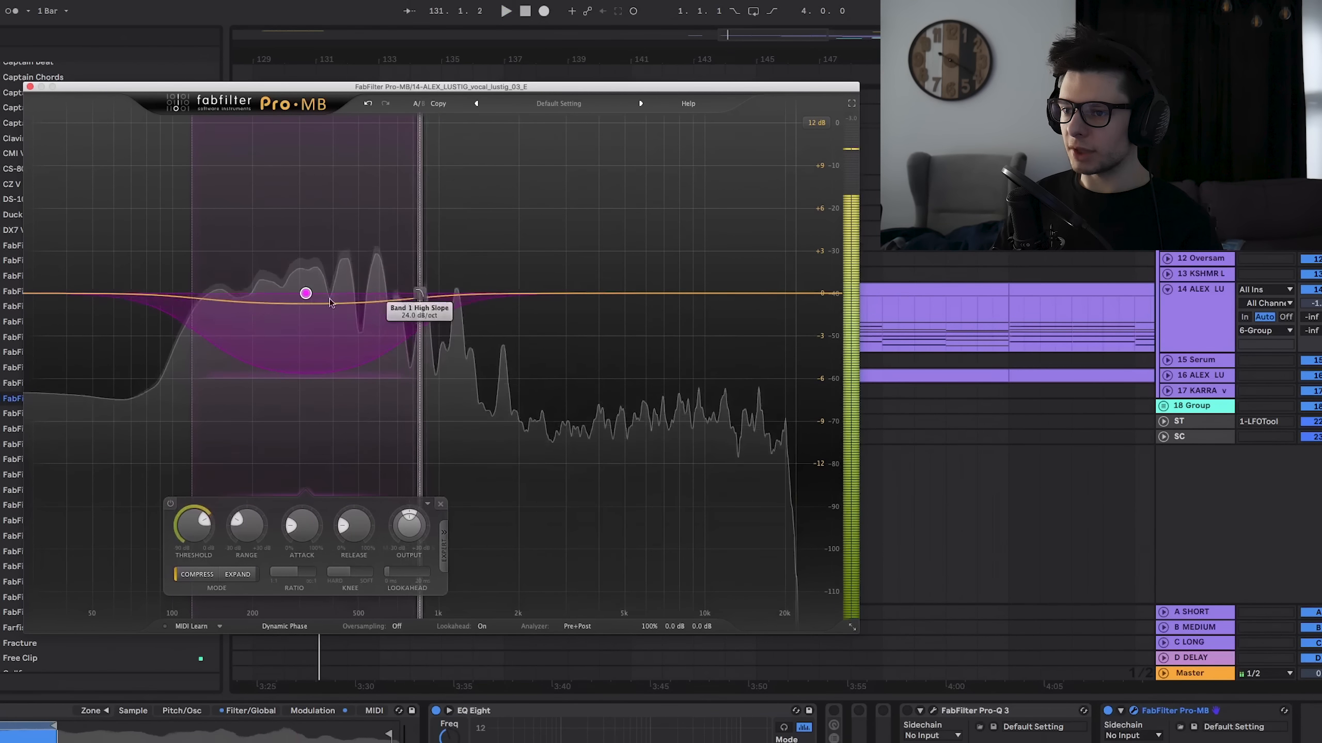
left_click_drag(189, 296, 221, 294)
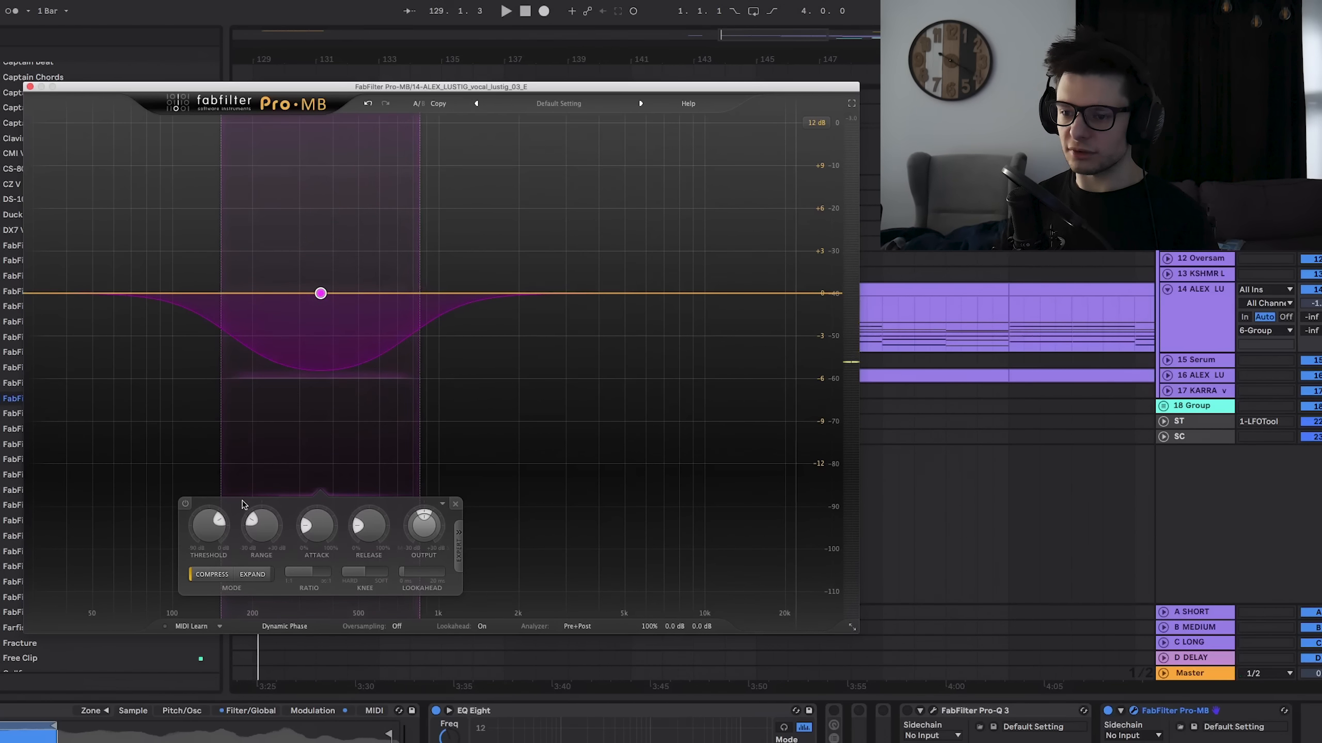
key("space")
left_click_drag(317, 376, 317, 471)
left_click_drag(221, 310, 159, 310)
left_click_drag(419, 309, 423, 310)
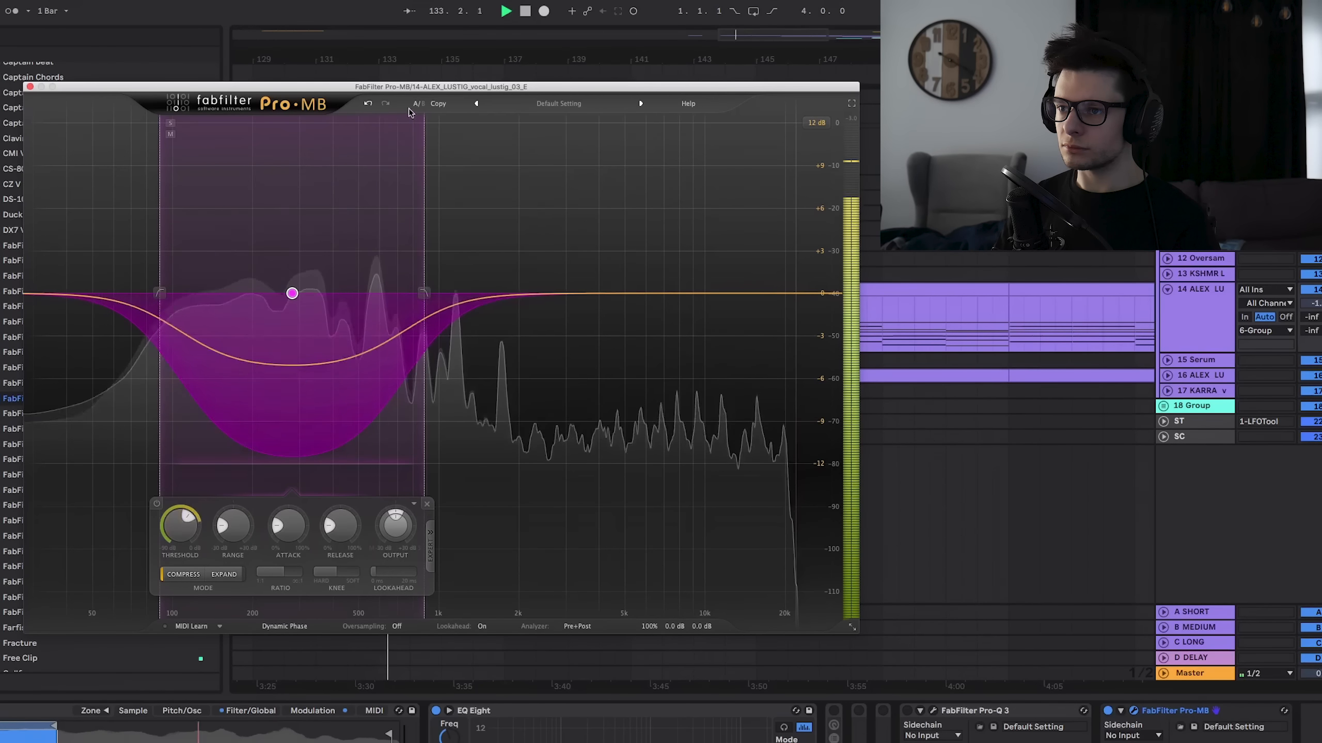
Compare the vocal with the Pro-MB band against the unprocessed setting using A/B switching during playback.
left_click(419, 104)
left_click(419, 104)
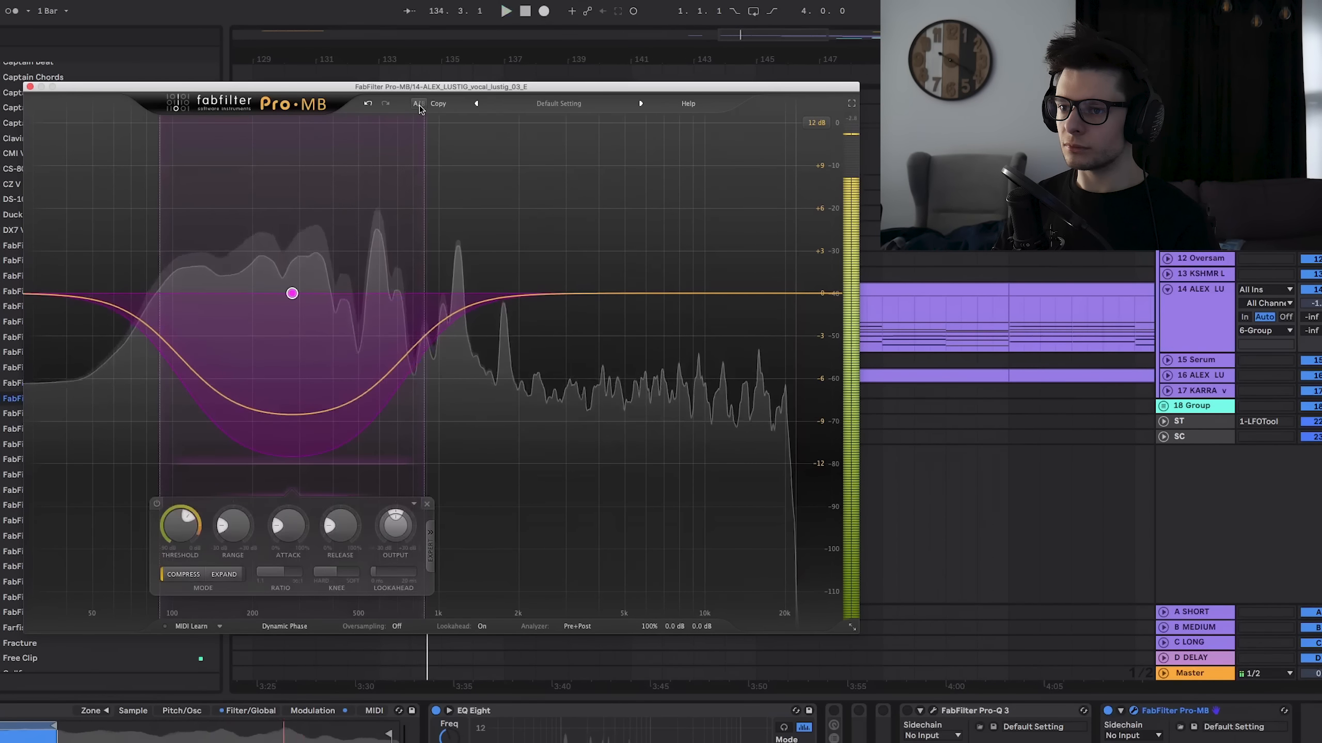
left_click(419, 104)
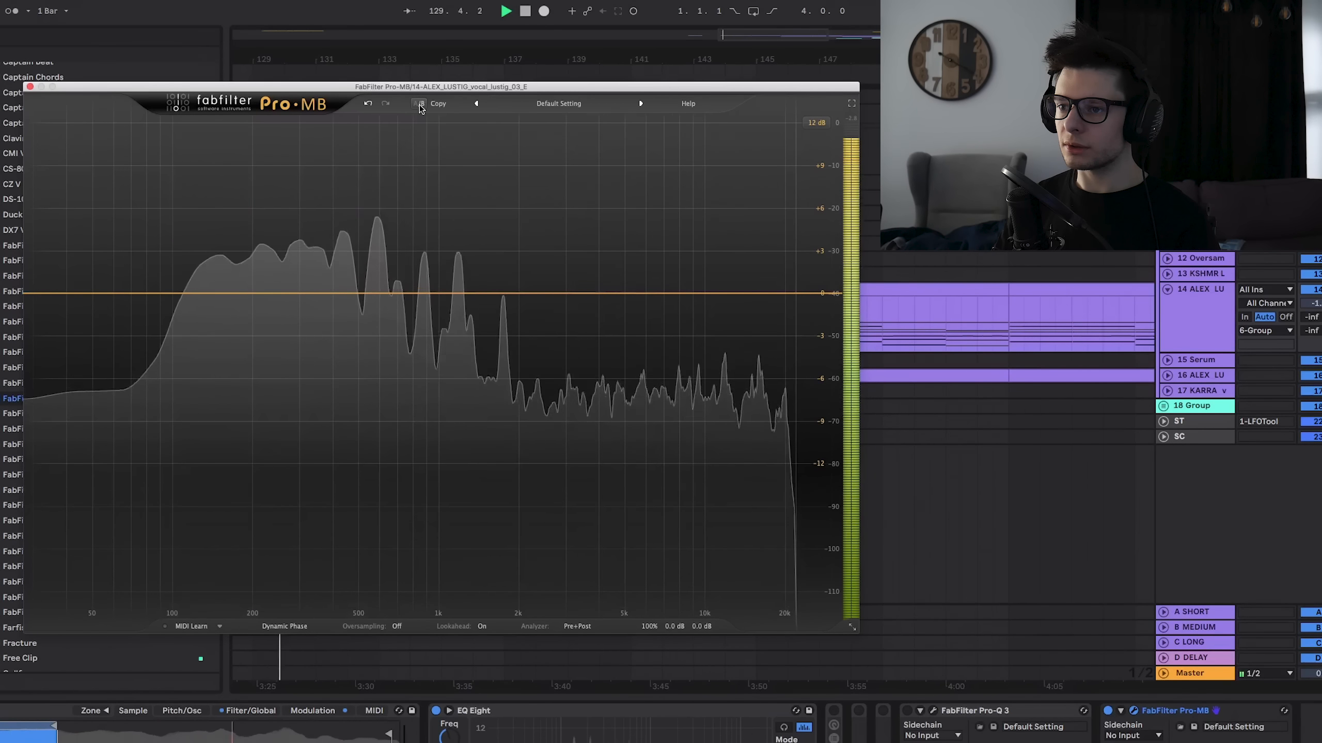
left_click(419, 104)
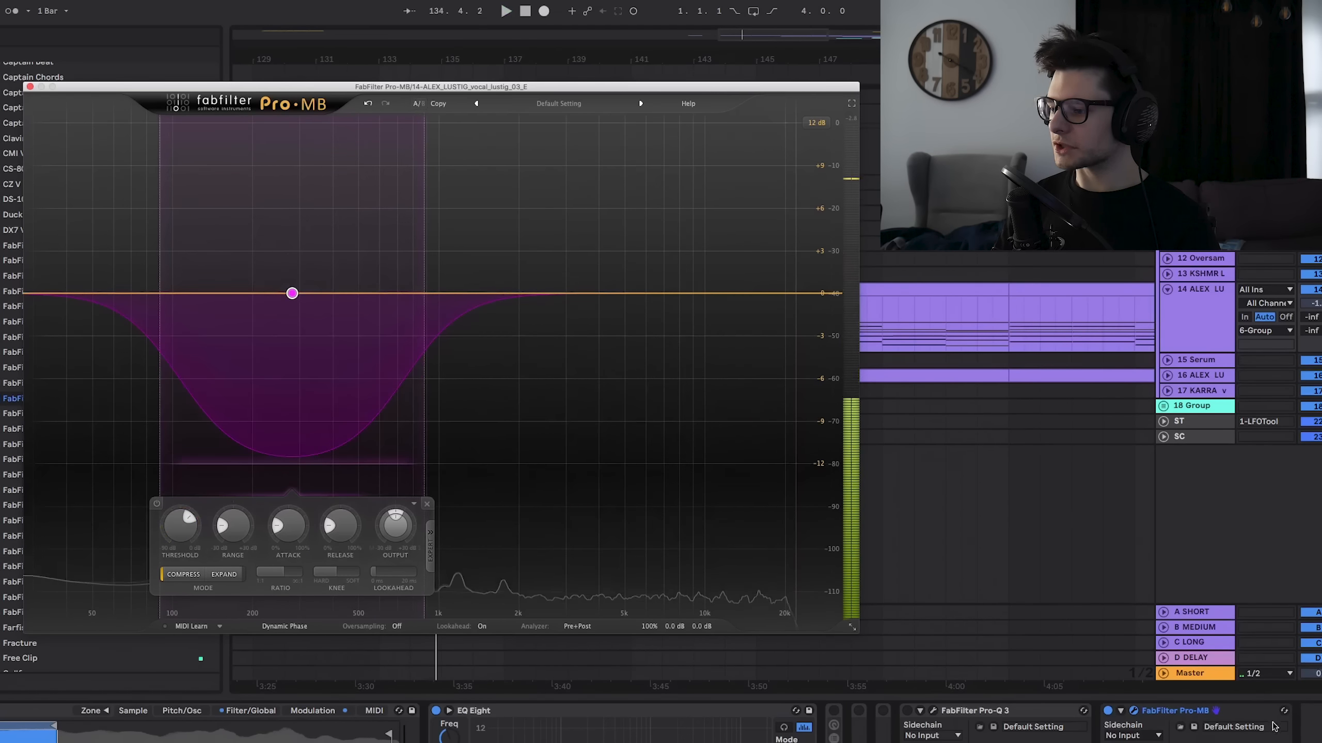
Bypass Pro-Q 3 and Pro-MB on the vocal track and add the OTT preset at the end of the chain.
left_click(1205, 711)
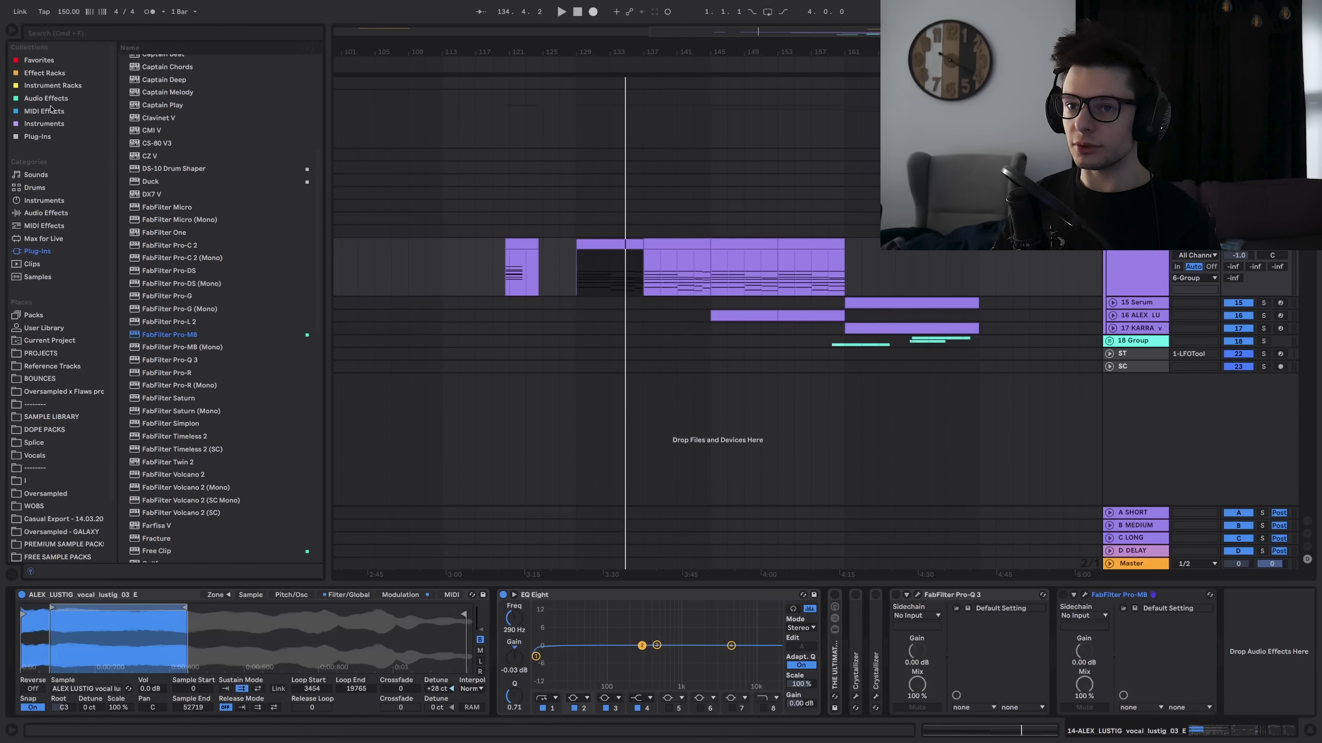
left_click(45, 99)
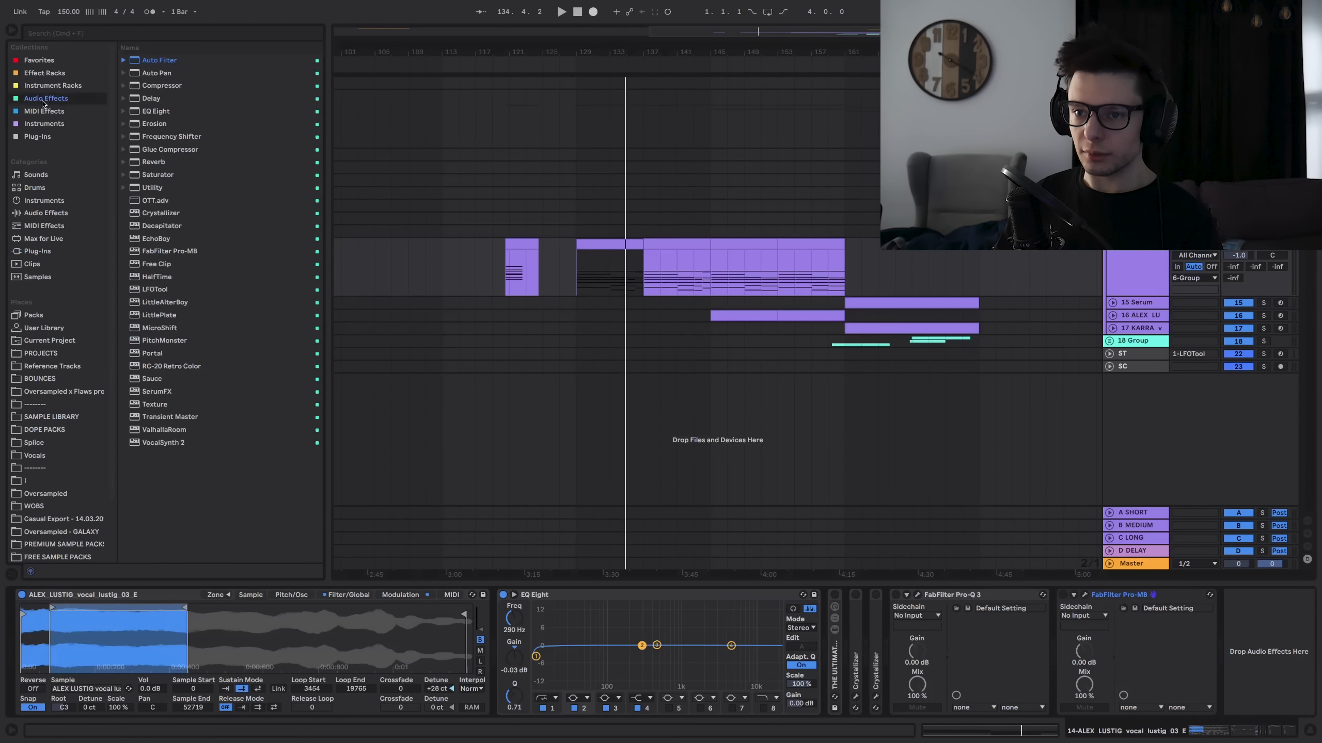
double_click(161, 199)
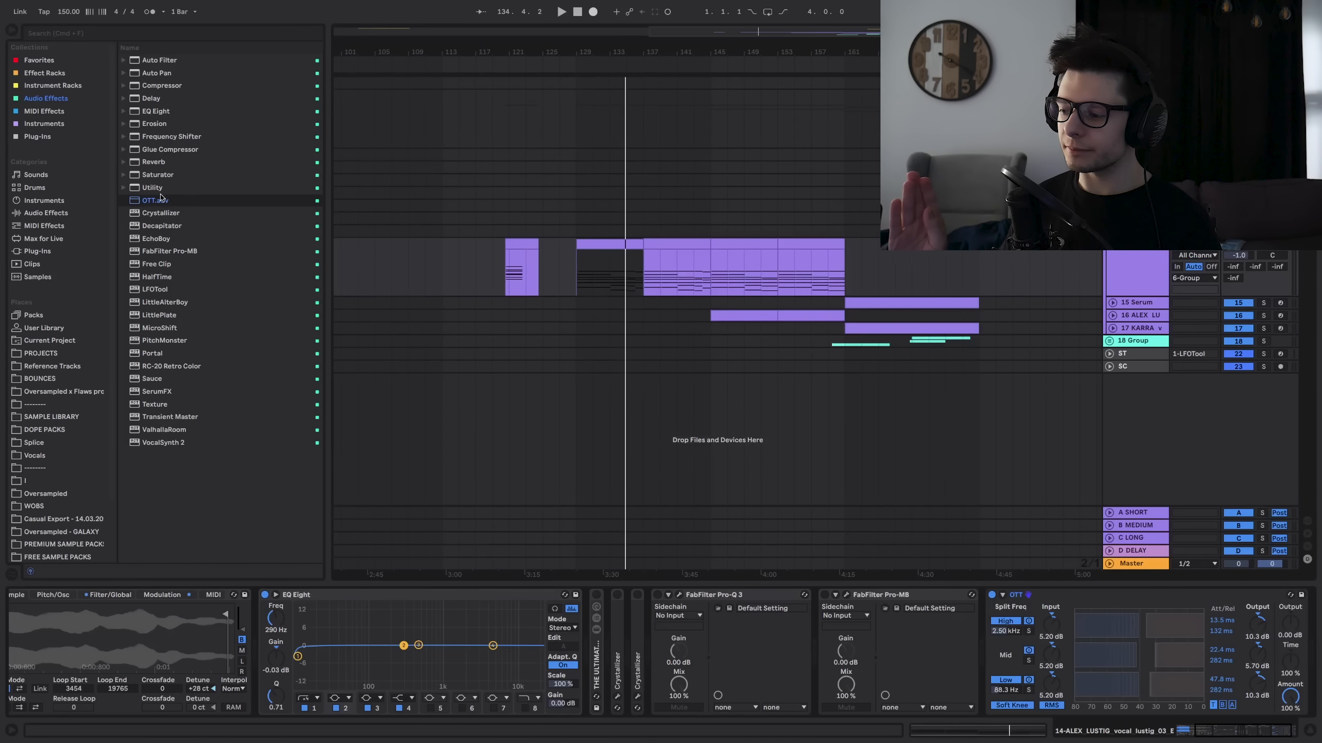
Set OTT's Amount to 36 % during playback and compare the vocal with OTT bypassed and active.
key("space")
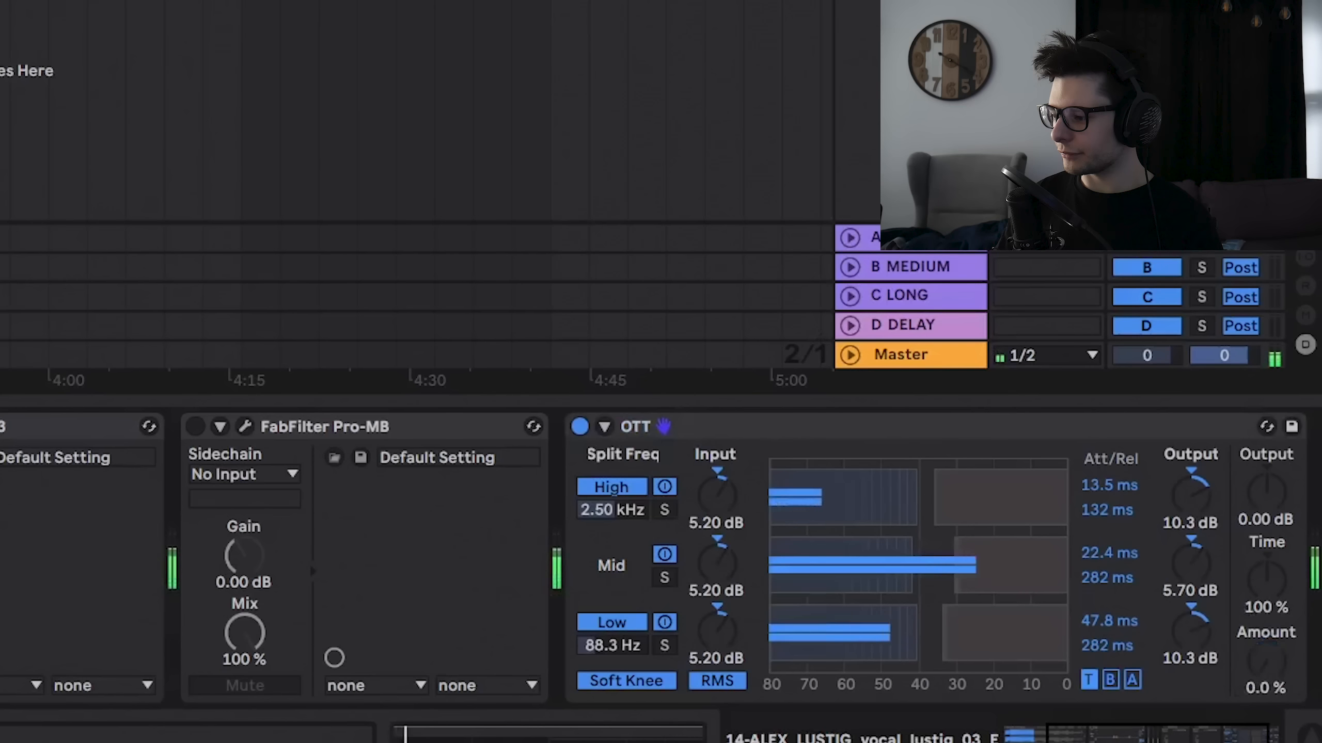
left_click_drag(1291, 696, 1269, 657)
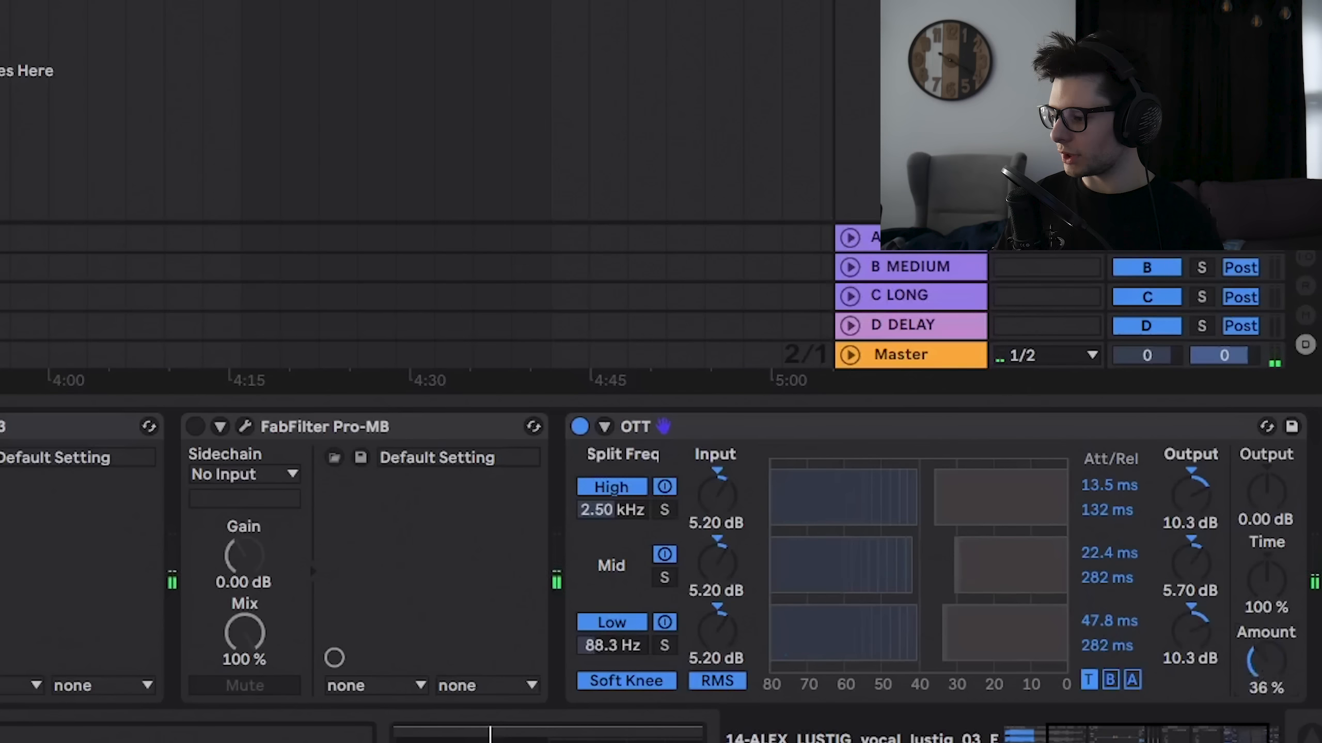
left_click(579, 427)
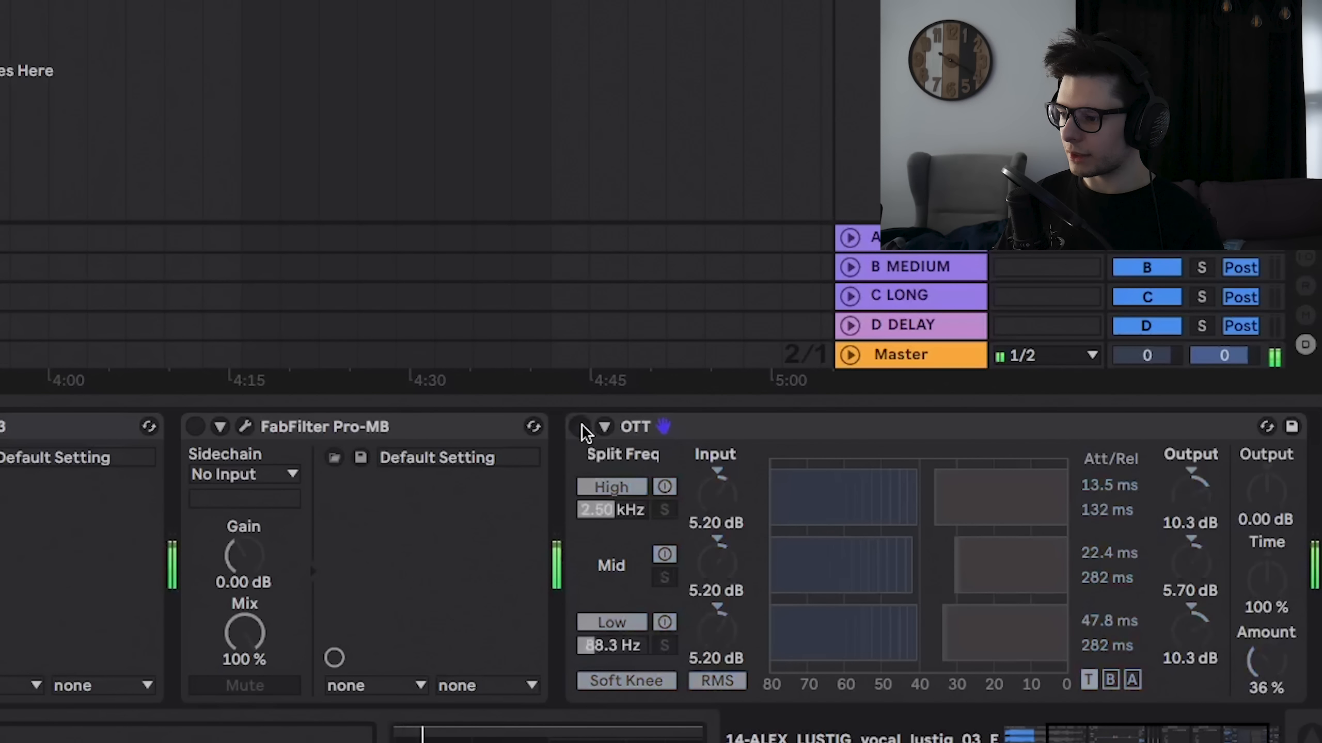
left_click(581, 427)
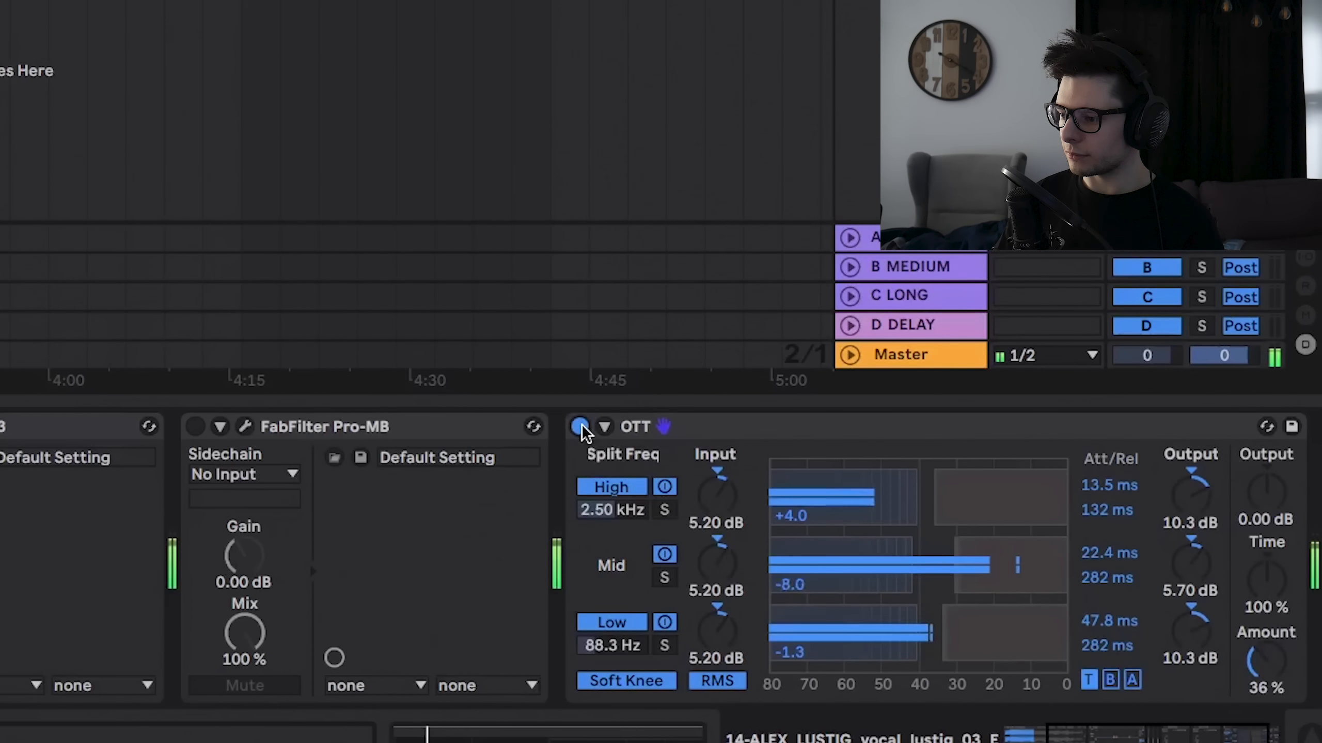
left_click(581, 427)
left_click(581, 427)
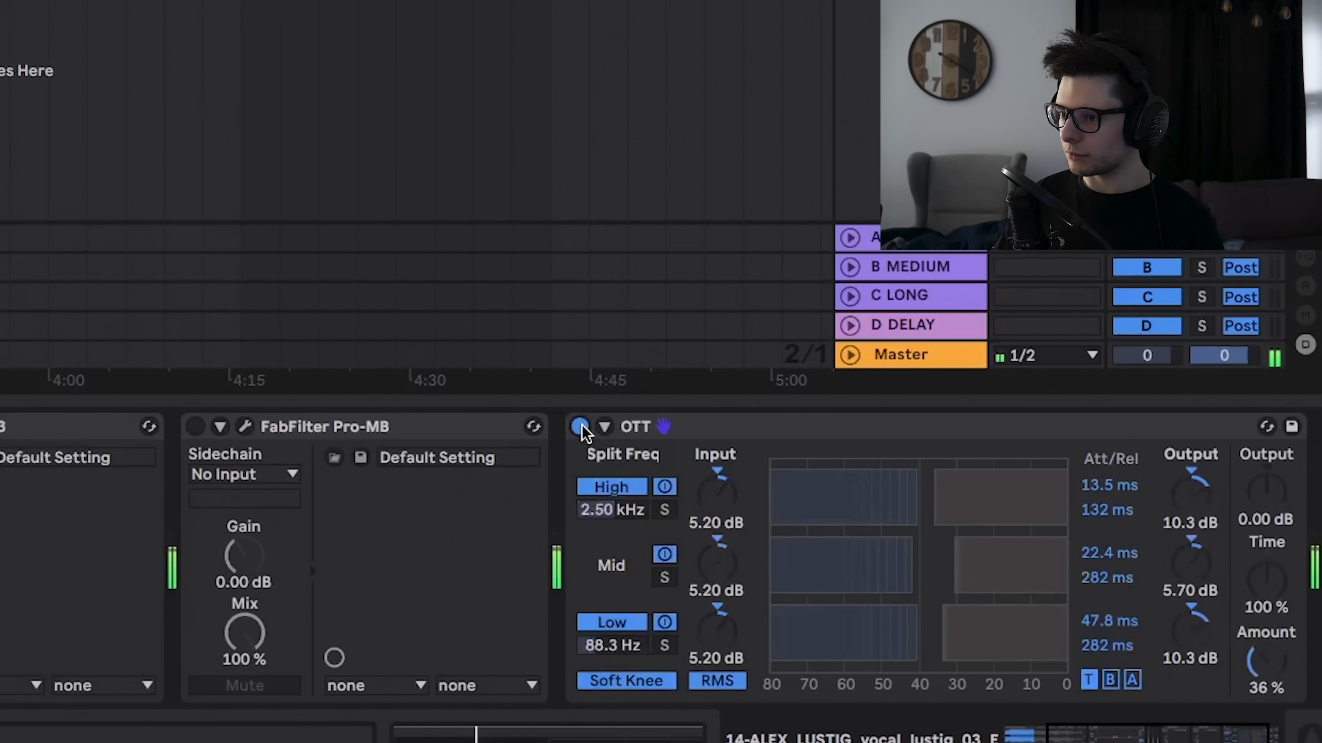
Compare the vocal with OTT bypassed and active during playback, and remove OTT from the end of the chain.
left_click(581, 427)
left_click(581, 427)
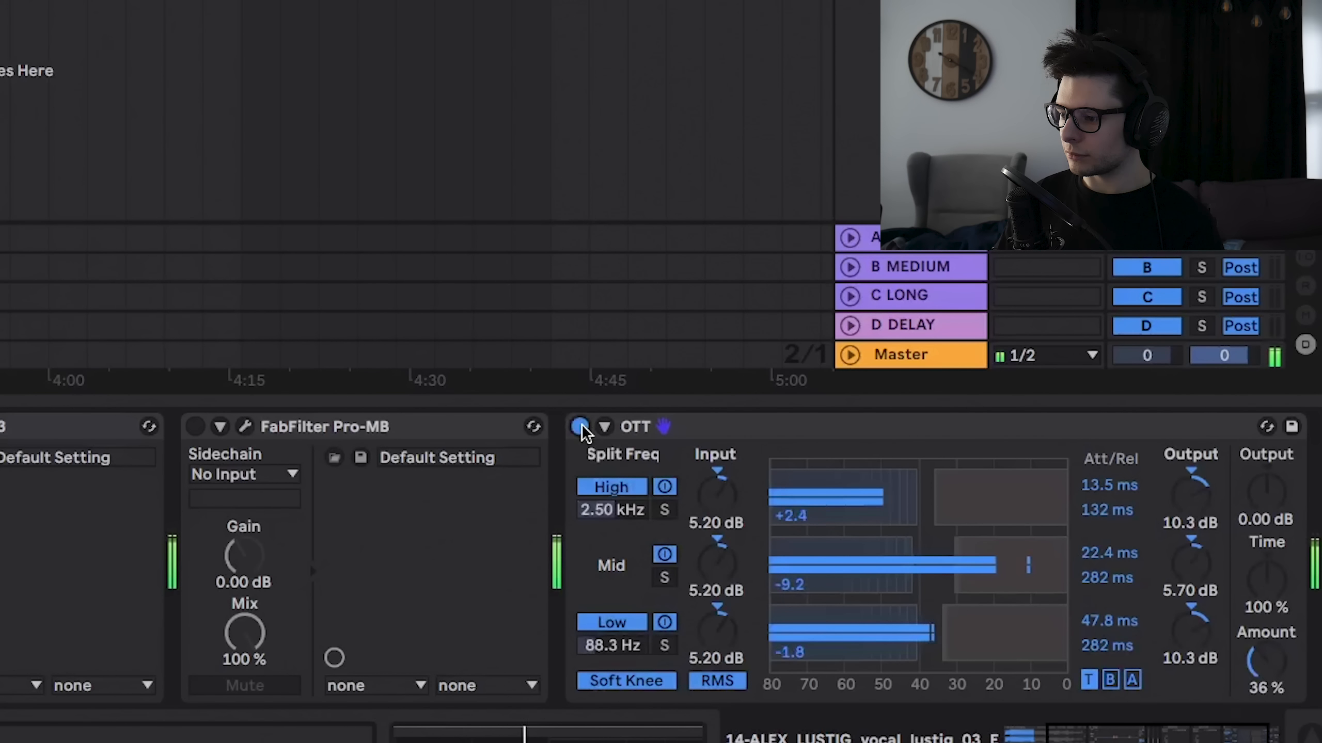
left_click(756, 426)
key("space")
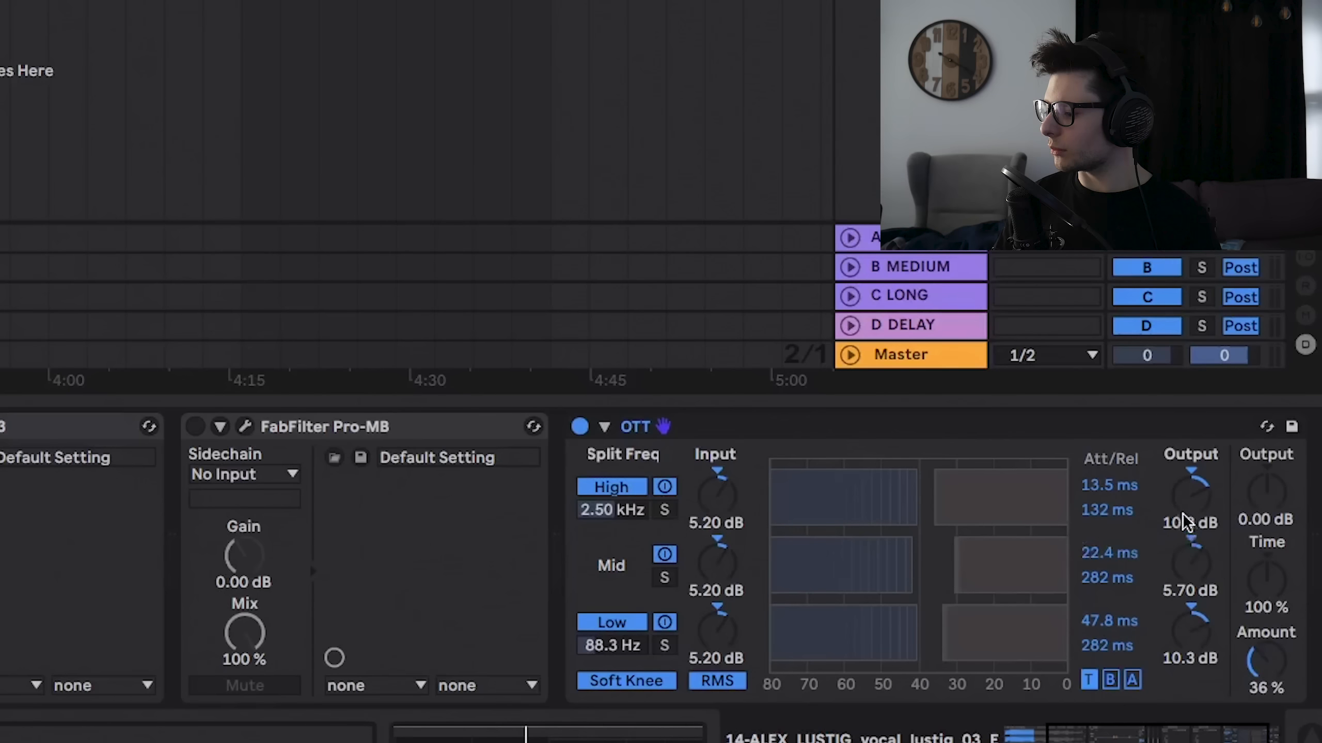
left_click_drag(1183, 514, 1190, 540)
key("space")
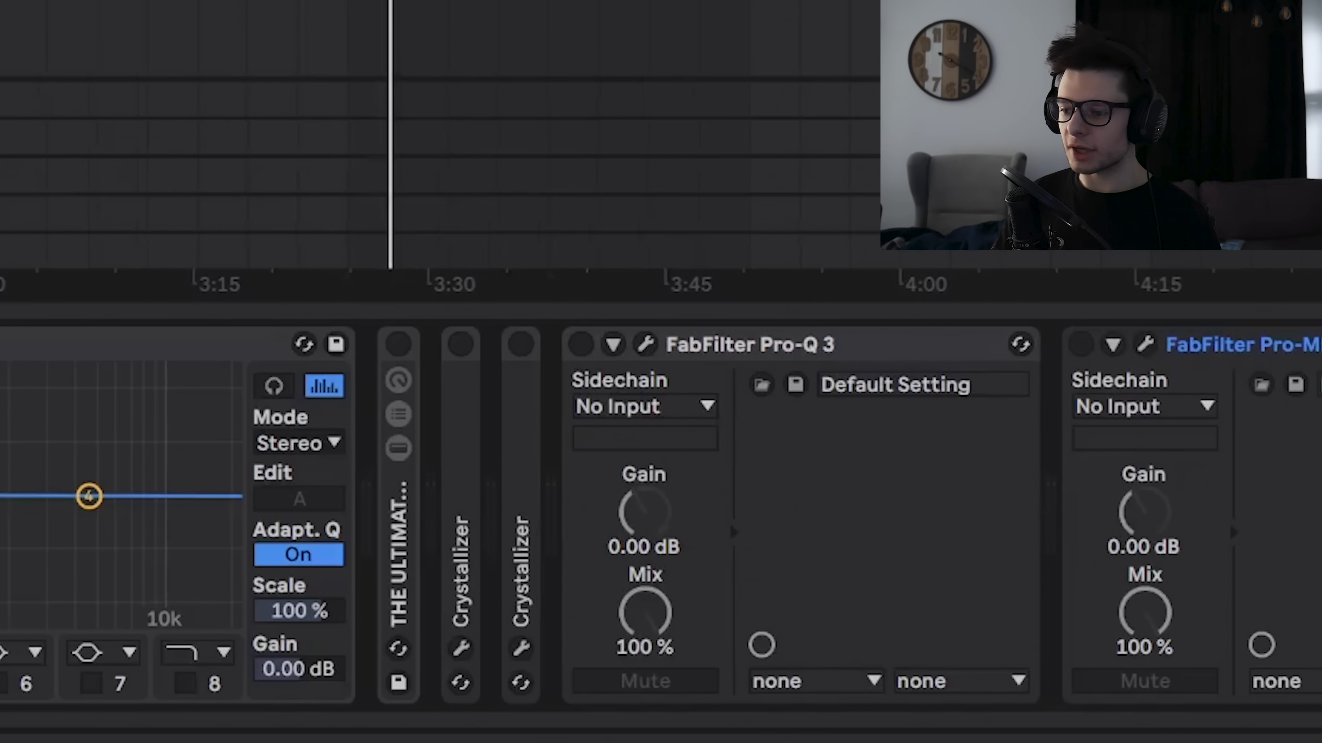
Insert the ANTI MUD COMPRESSOR rack between THE ULTIMATE SPACE and the first Crystallizer on the vocal track.
left_click_drag(0, 542, 484, 525)
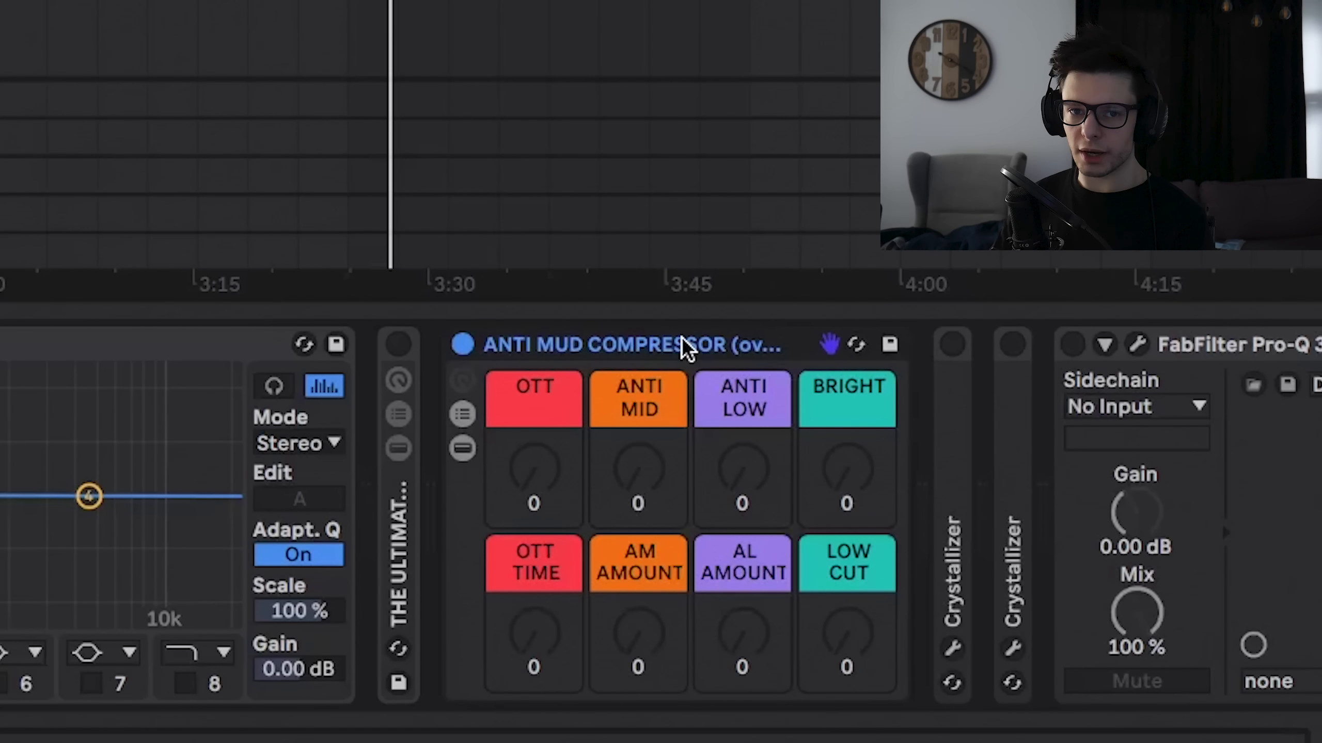
key("space")
left_click(644, 489)
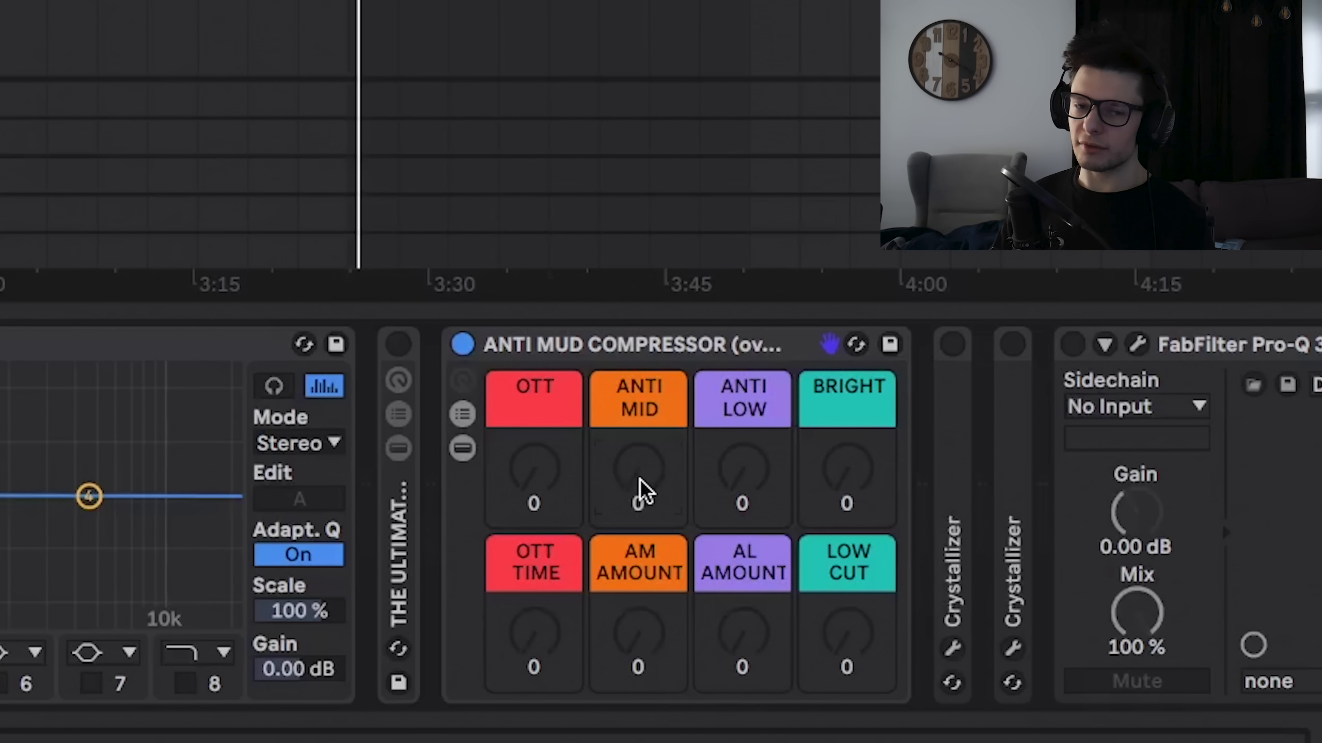
Expand the ANTI MUD COMPRESSOR rack's devices and examine its ANTI MID MUD COMP and ANTI LOW MUD COMP.
left_click(470, 420)
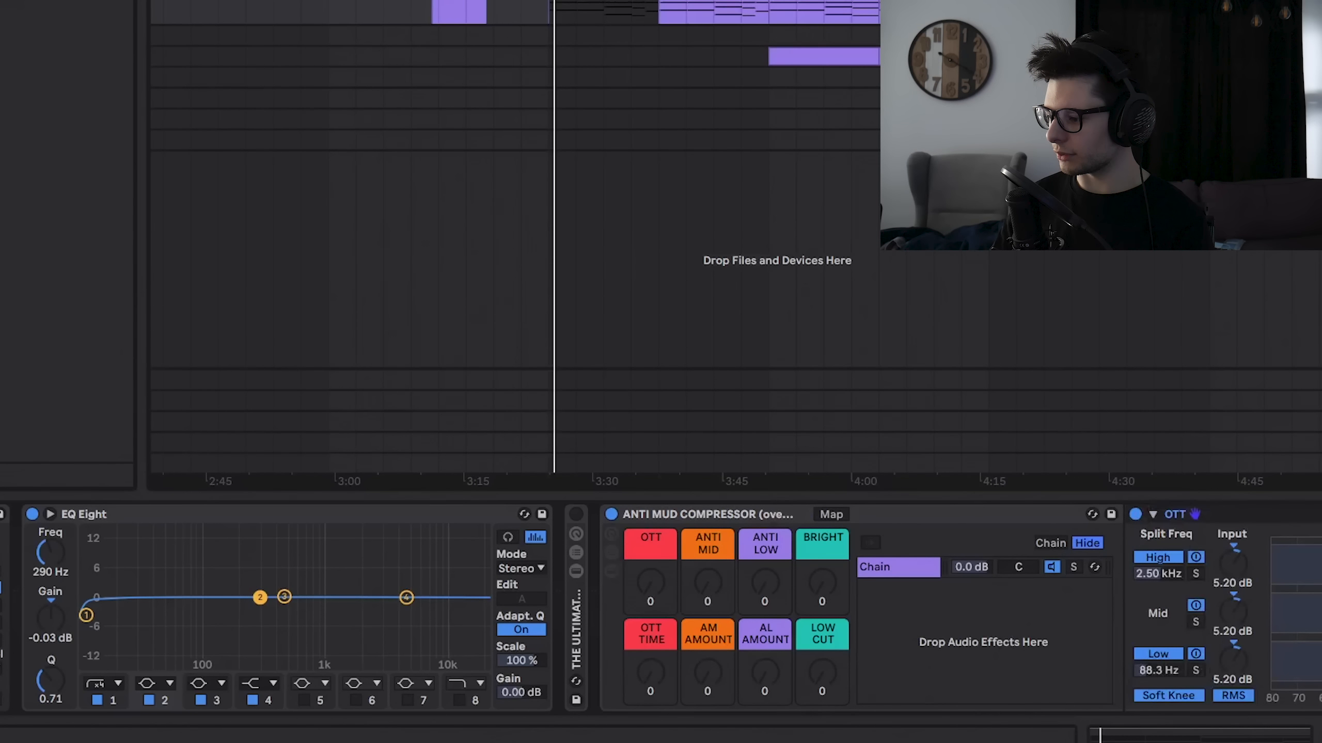
scroll(661, 608, "right", 10)
double_click(478, 515)
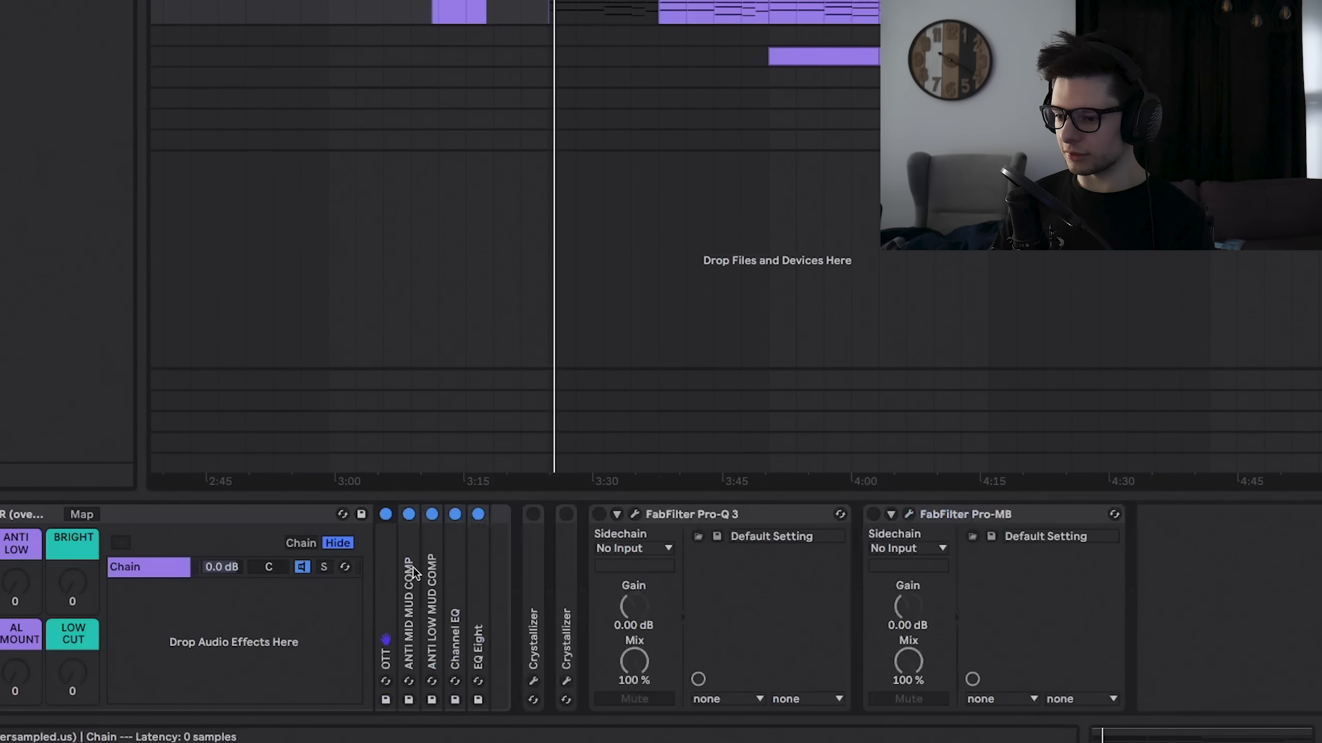
double_click(409, 550)
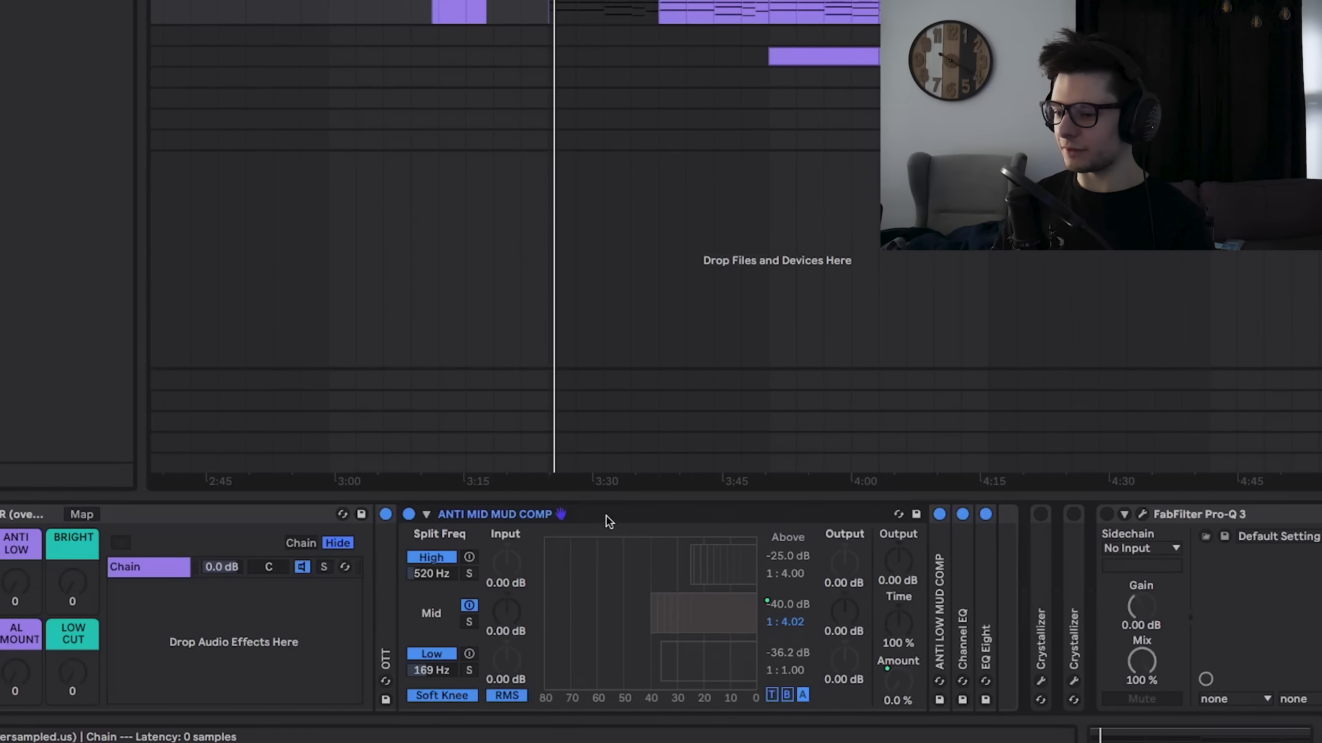
double_click(606, 517)
double_click(428, 566)
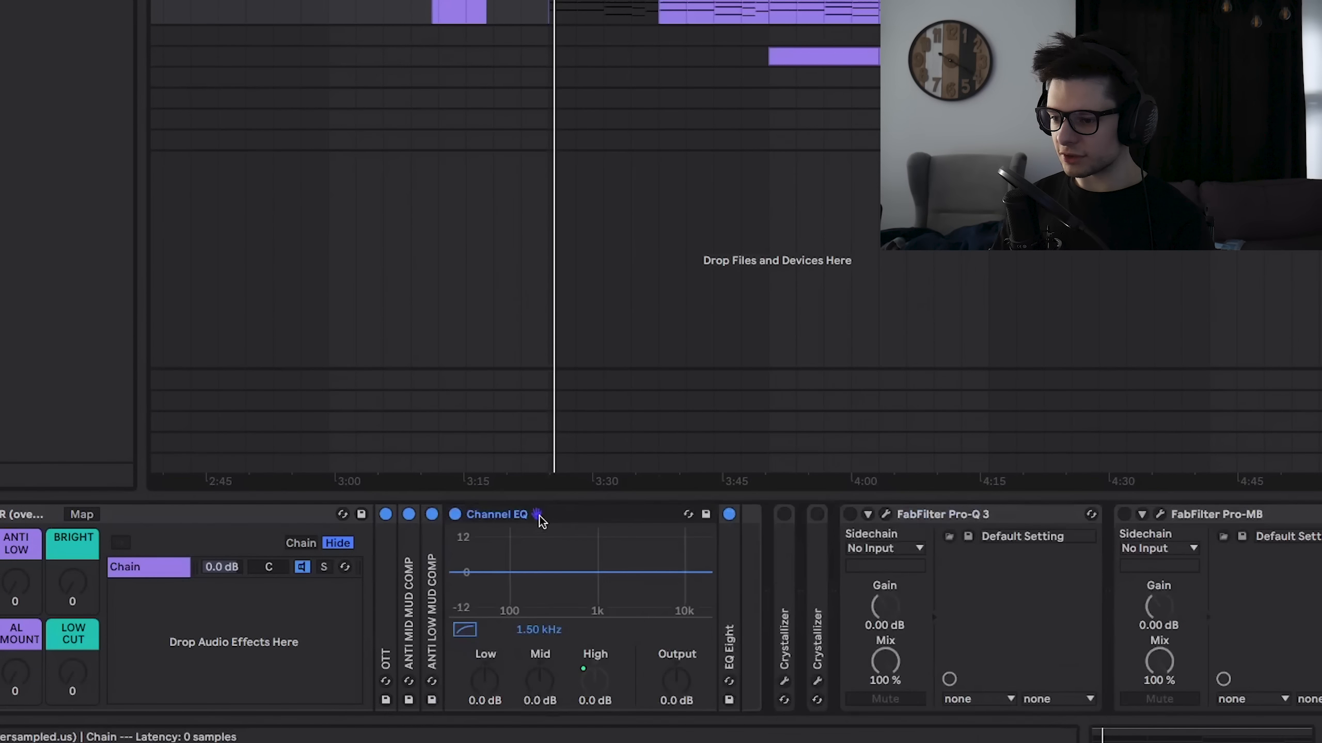
Try out the BRIGHT and LOW CUT macros while viewing the rack's Channel EQ and EQ Eight, and reset both to 0.
double_click(540, 516)
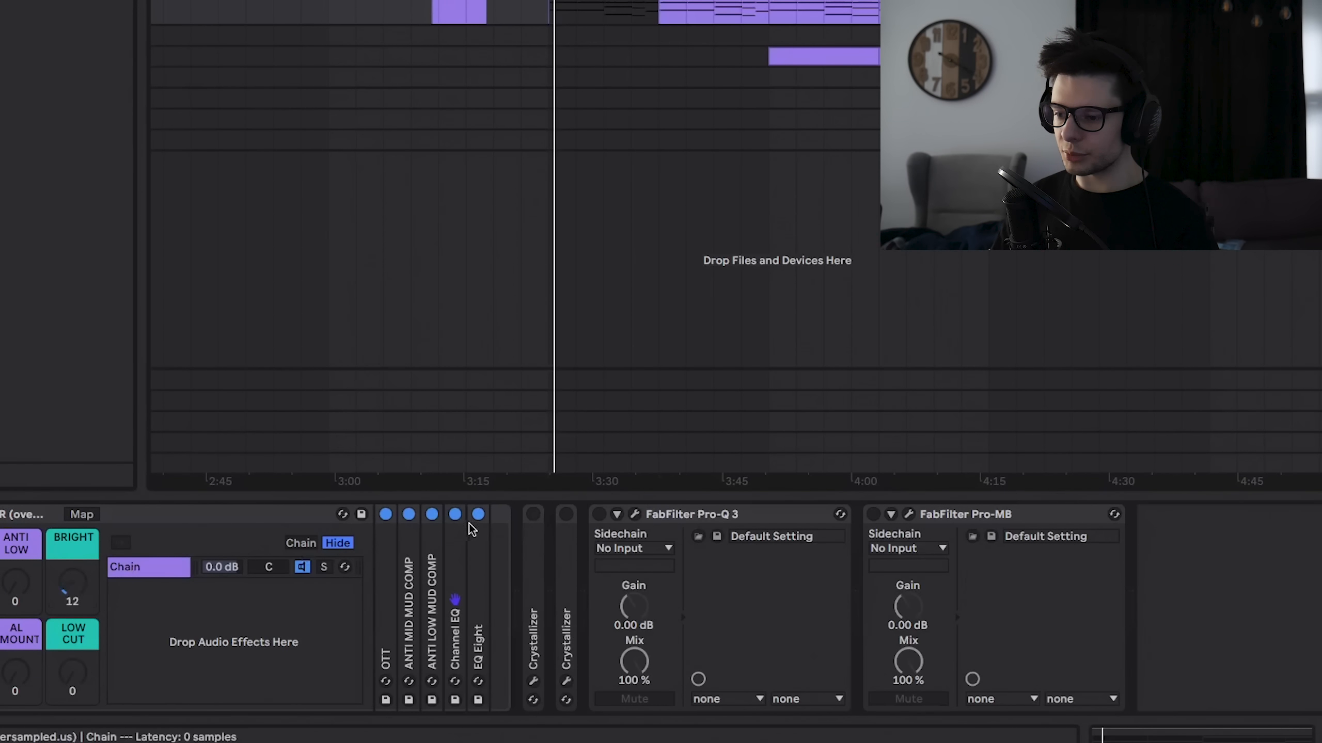
double_click(454, 555)
mouse_move(65, 603)
left_mouse_down()
mouse_move(65, 552)
mouse_move(64, 608)
left_mouse_up()
double_click(512, 510)
double_click(474, 563)
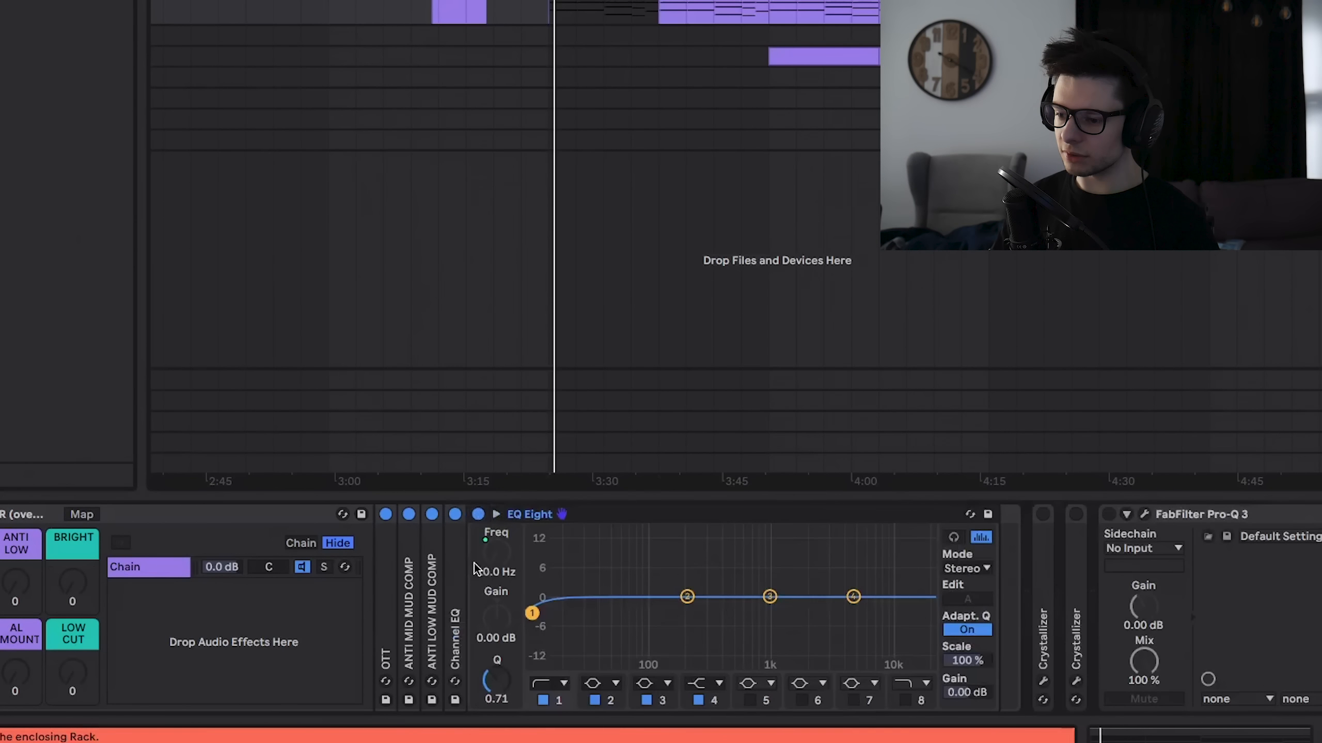
left_click_drag(72, 675, 72, 687)
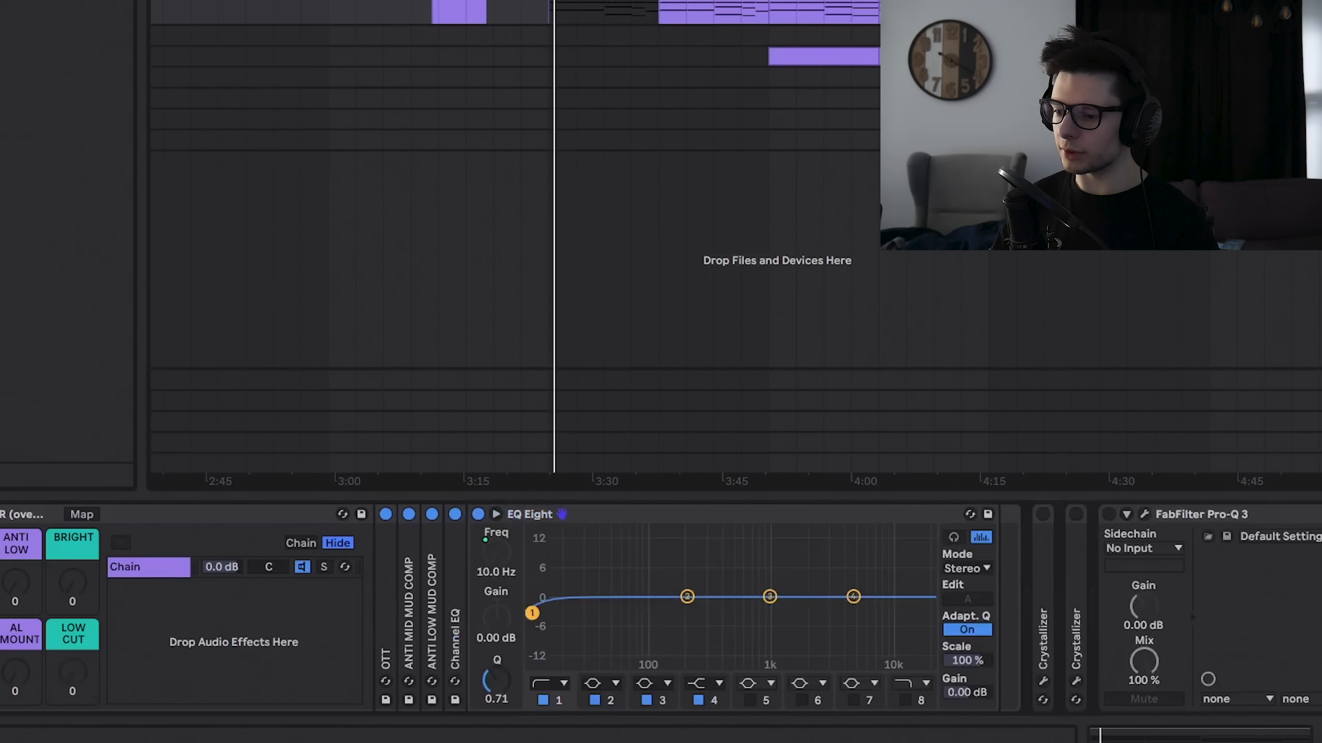
key("Delete")
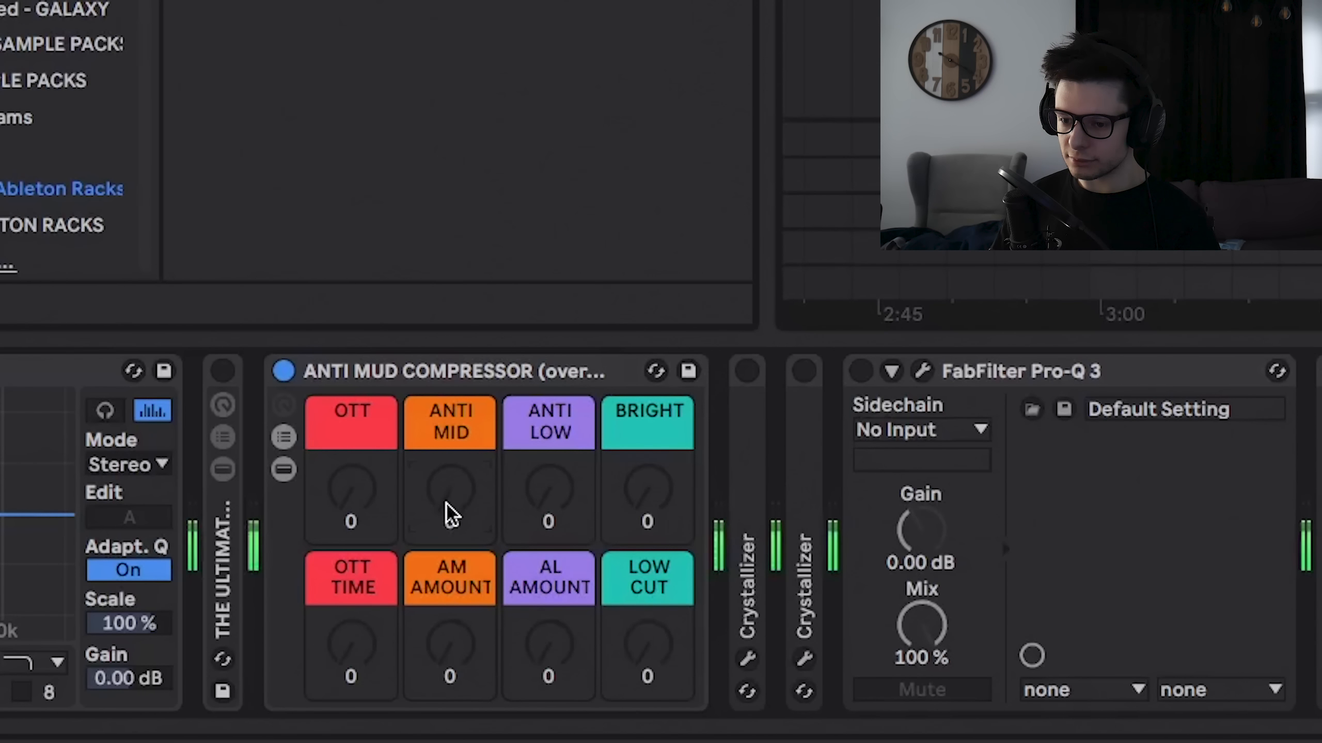
Set ANTI MID to 58, ANTI LOW to 50 and BRIGHT to 15, and compare the vocal with the rack off and on.
left_click_drag(449, 511, 549, 473)
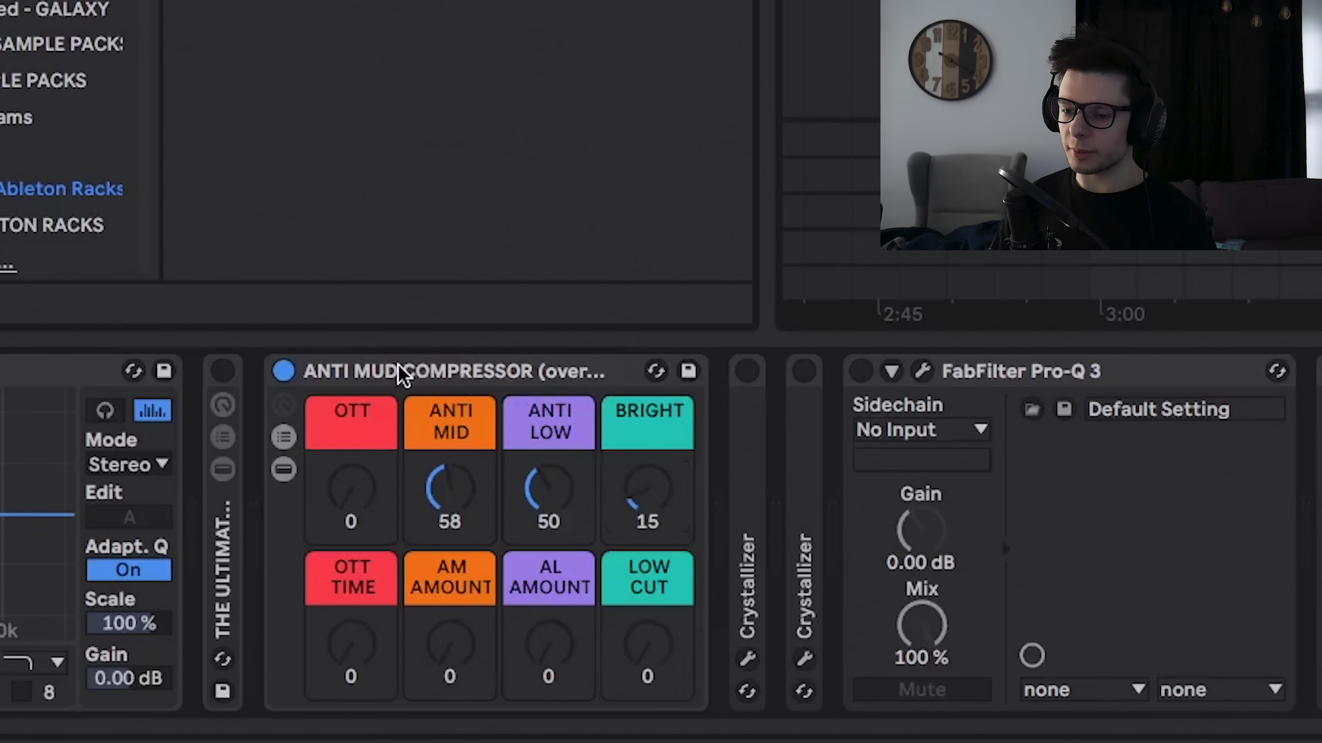
left_click(333, 370)
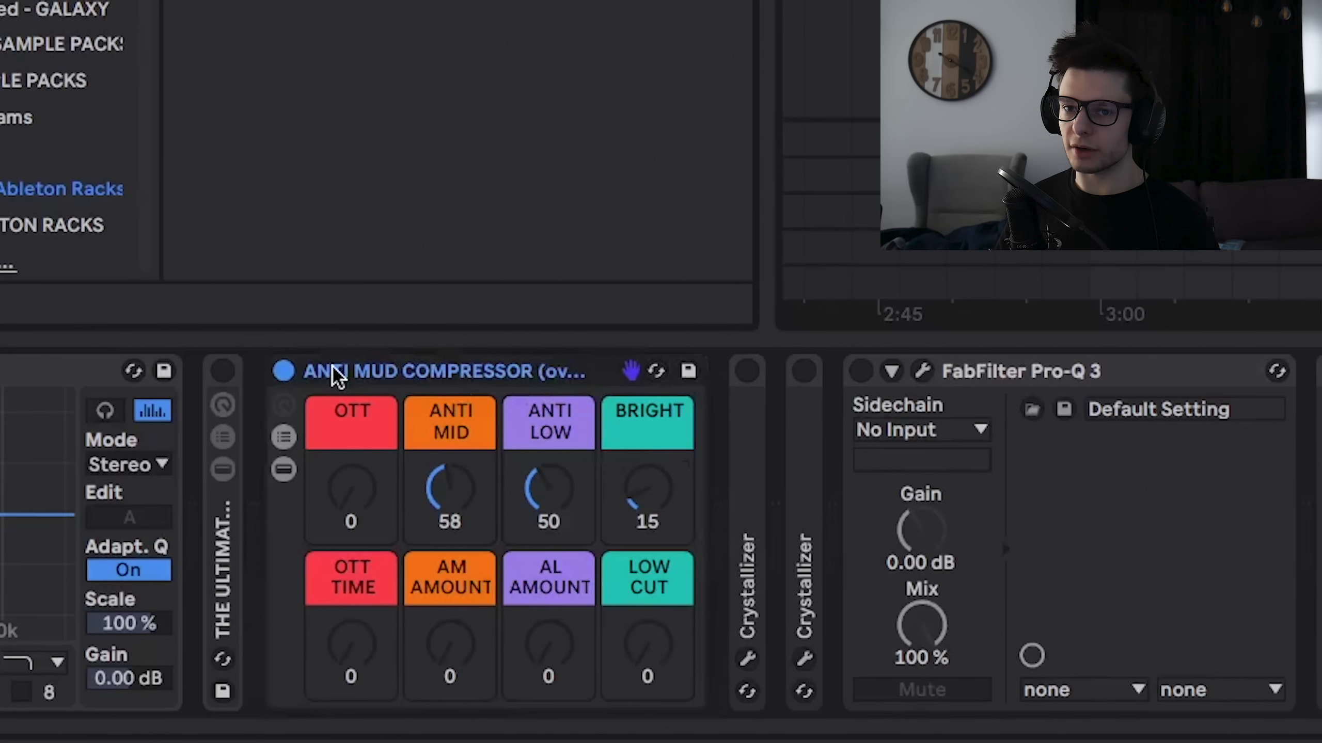
key("0")
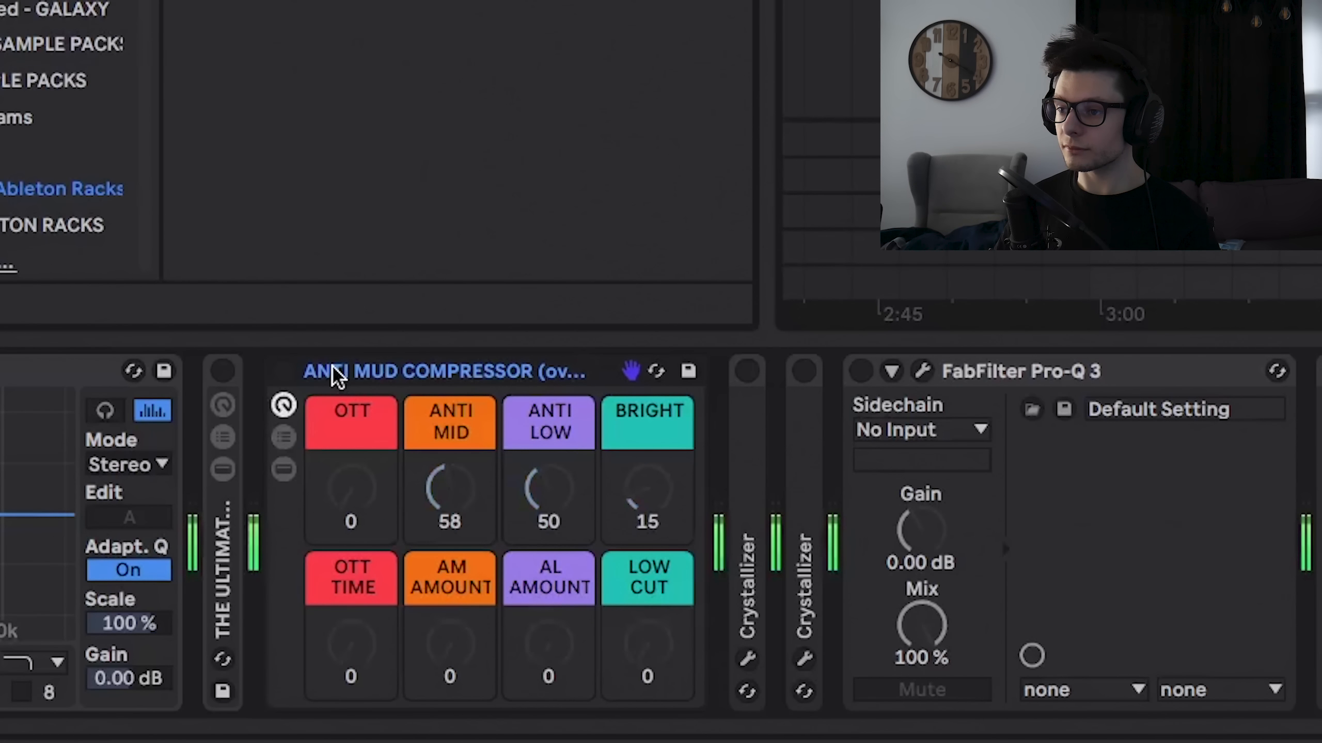
key("0")
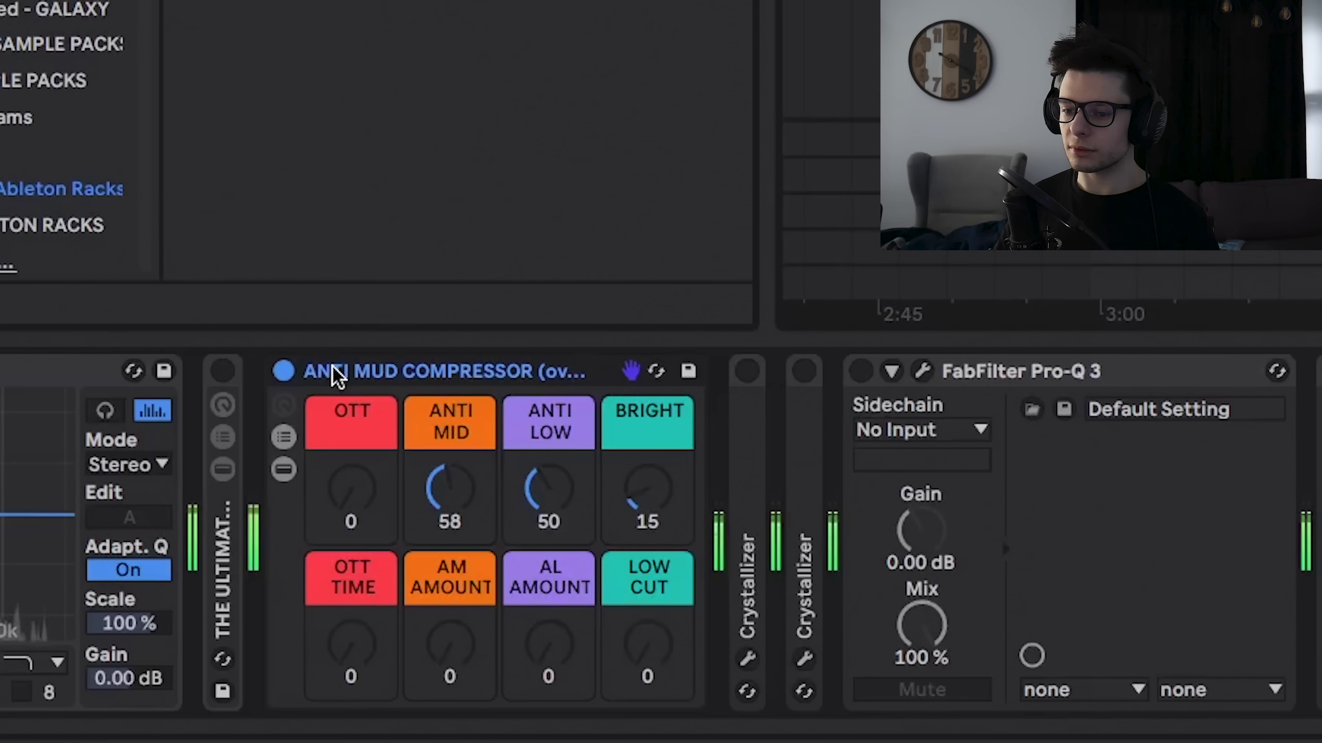
key("0")
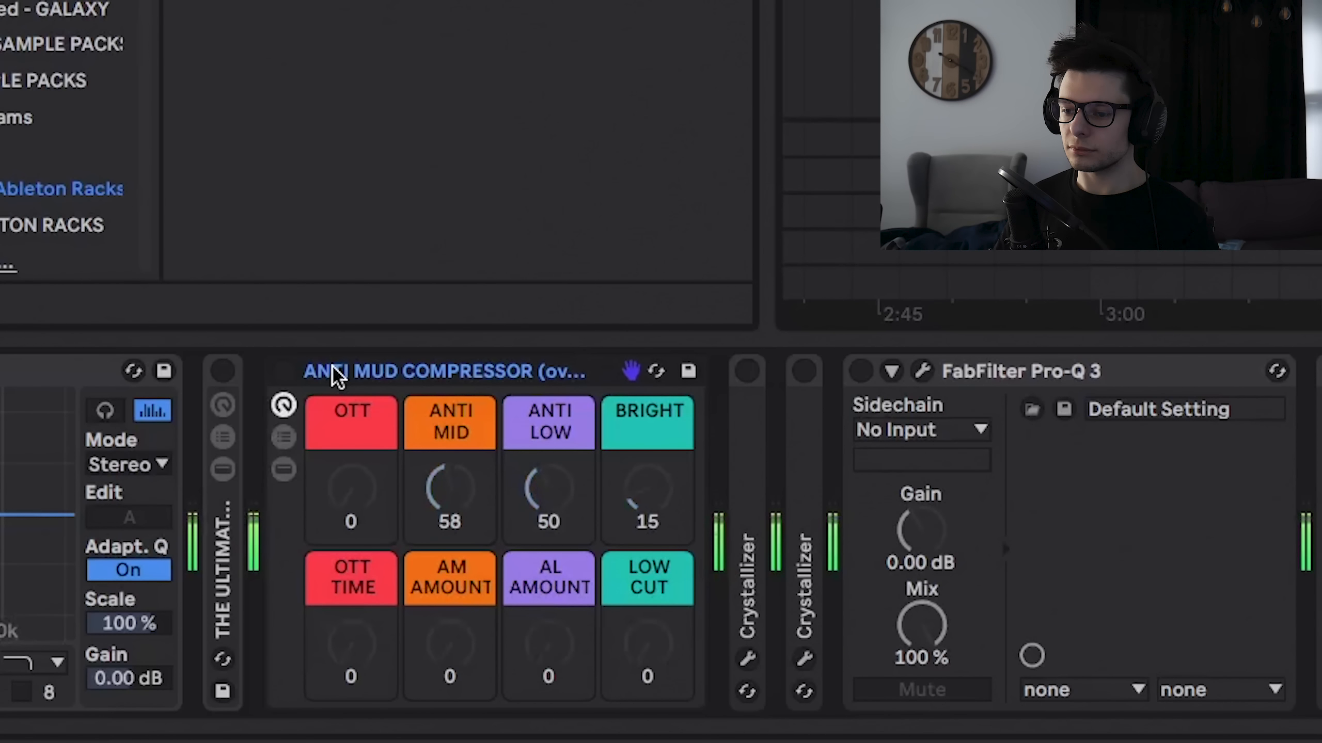
key("0")
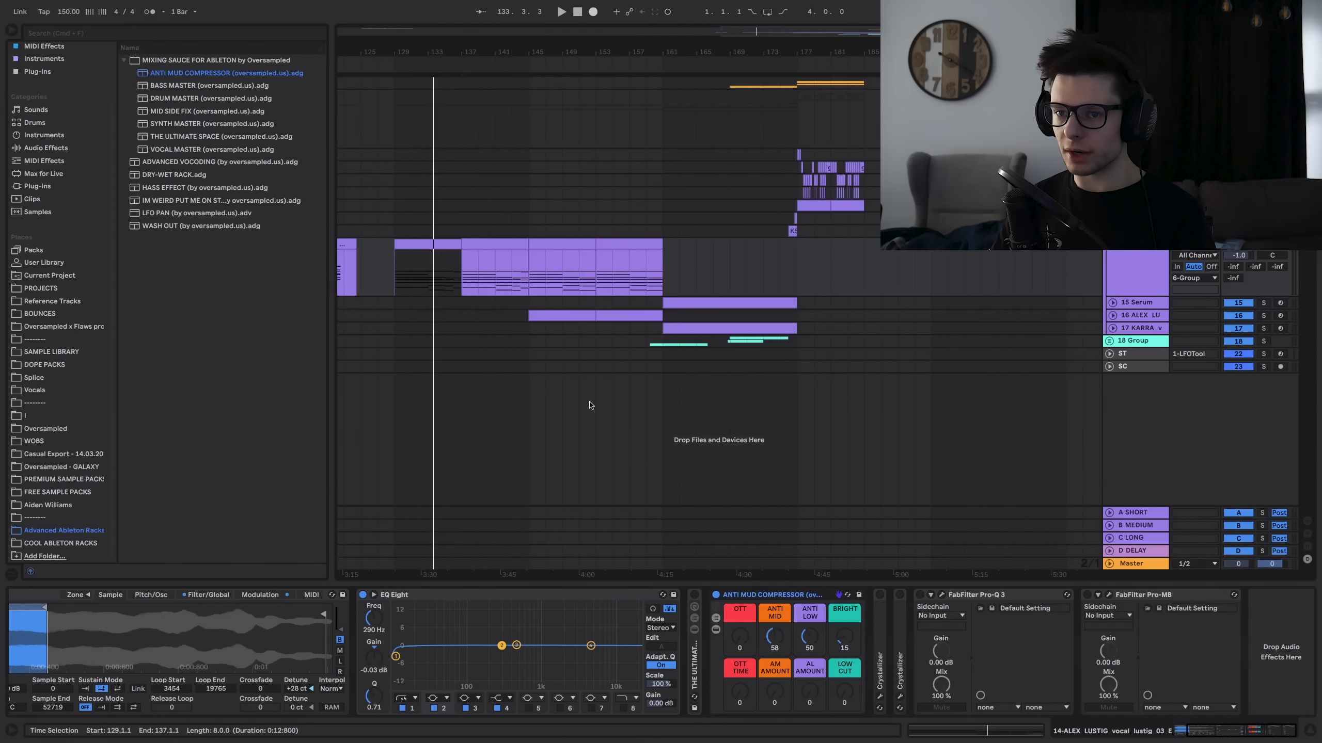
Select the Master track and list the Audio Effects collection in the browser.
left_click(721, 523)
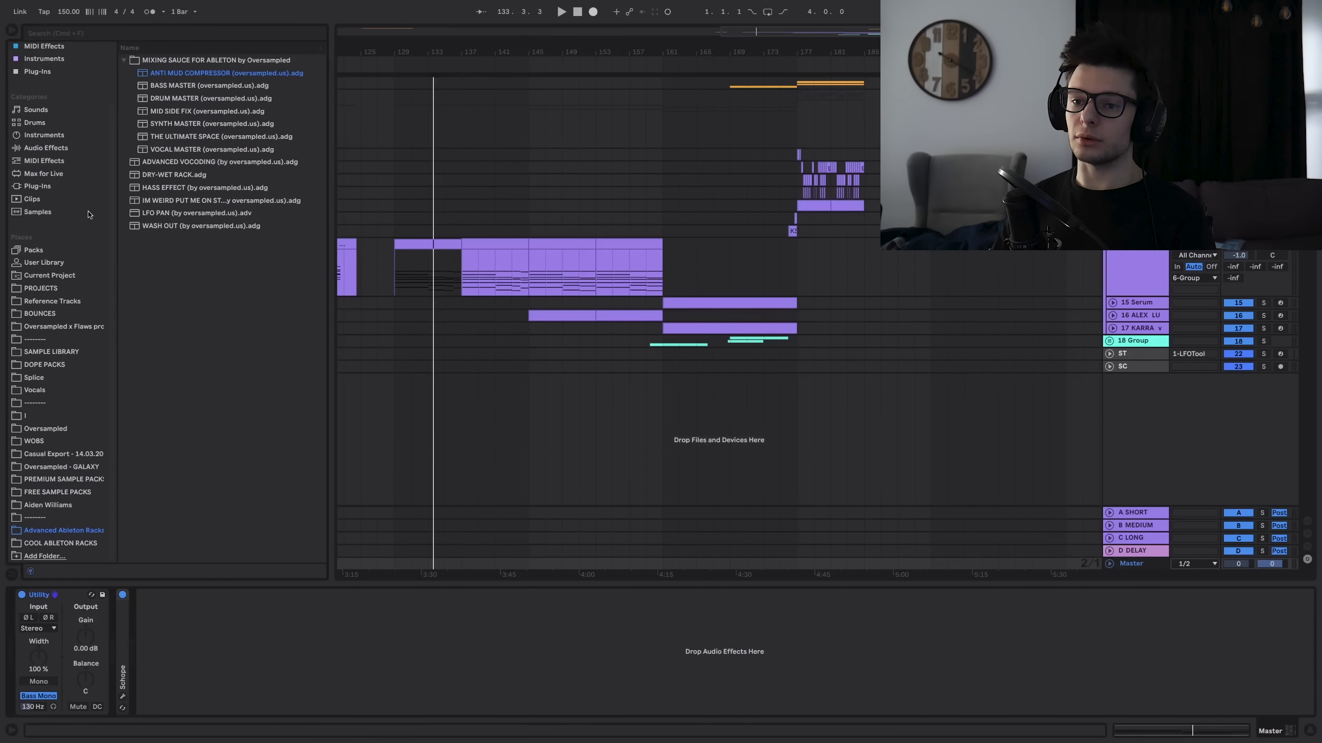
left_click(60, 190)
scroll(60, 188, "up", 3)
left_click(52, 125)
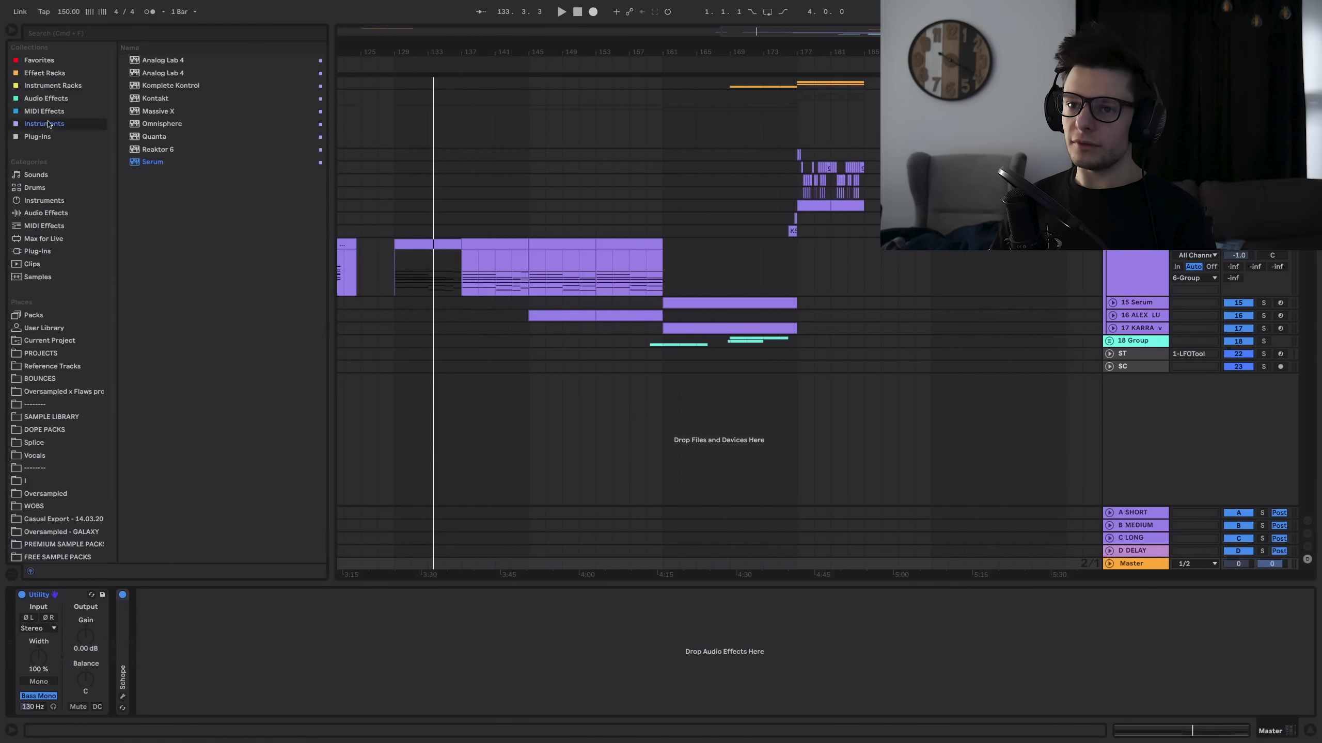
left_click(47, 101)
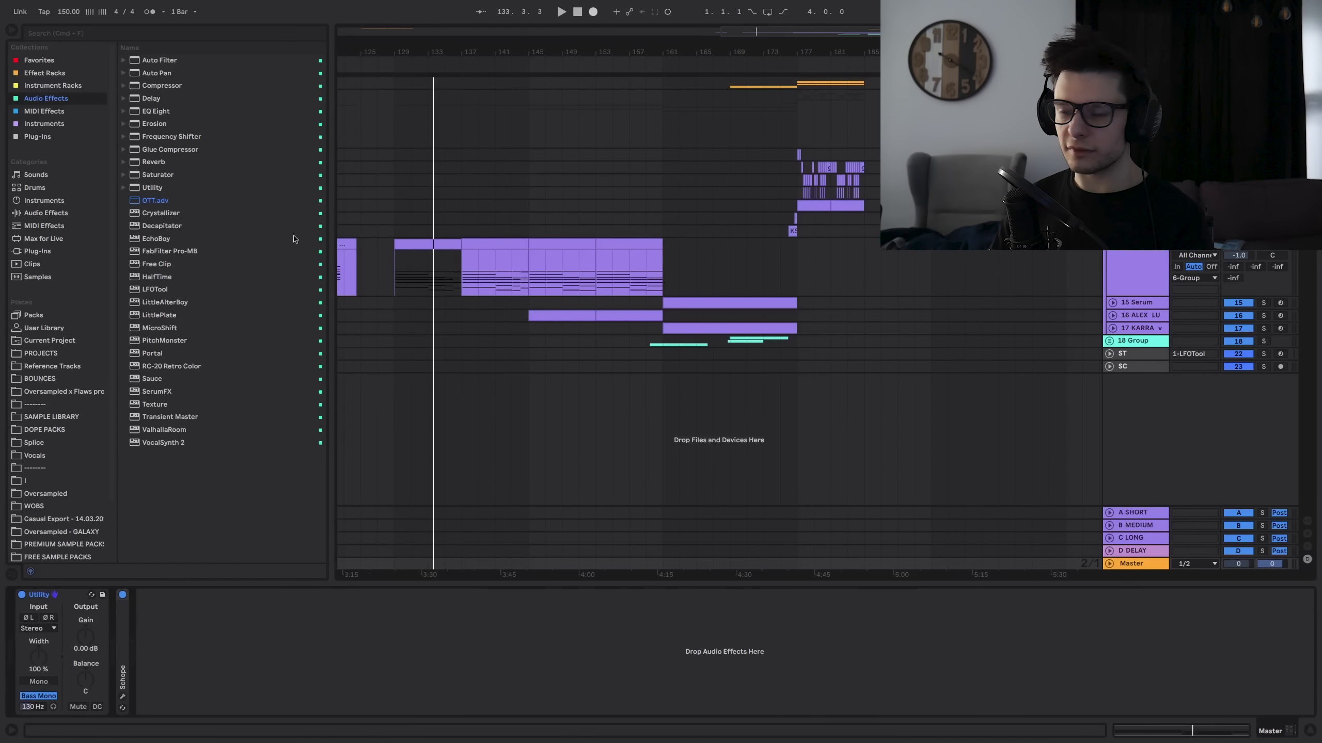
Insert an audio track below SC and place Unknown Realities - Assassins In Japan.wav from the BOUNCES folder on it at bar 129.
left_click(1129, 393)
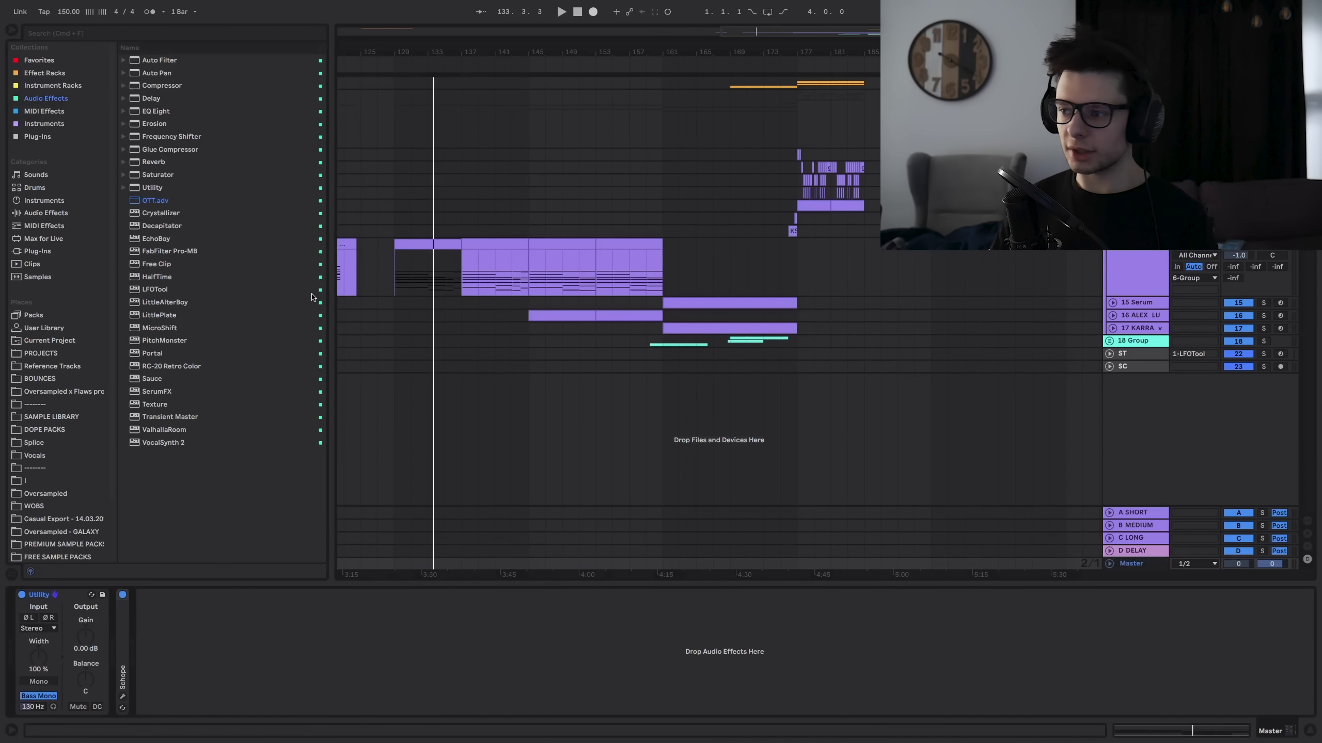
right_click(1241, 421)
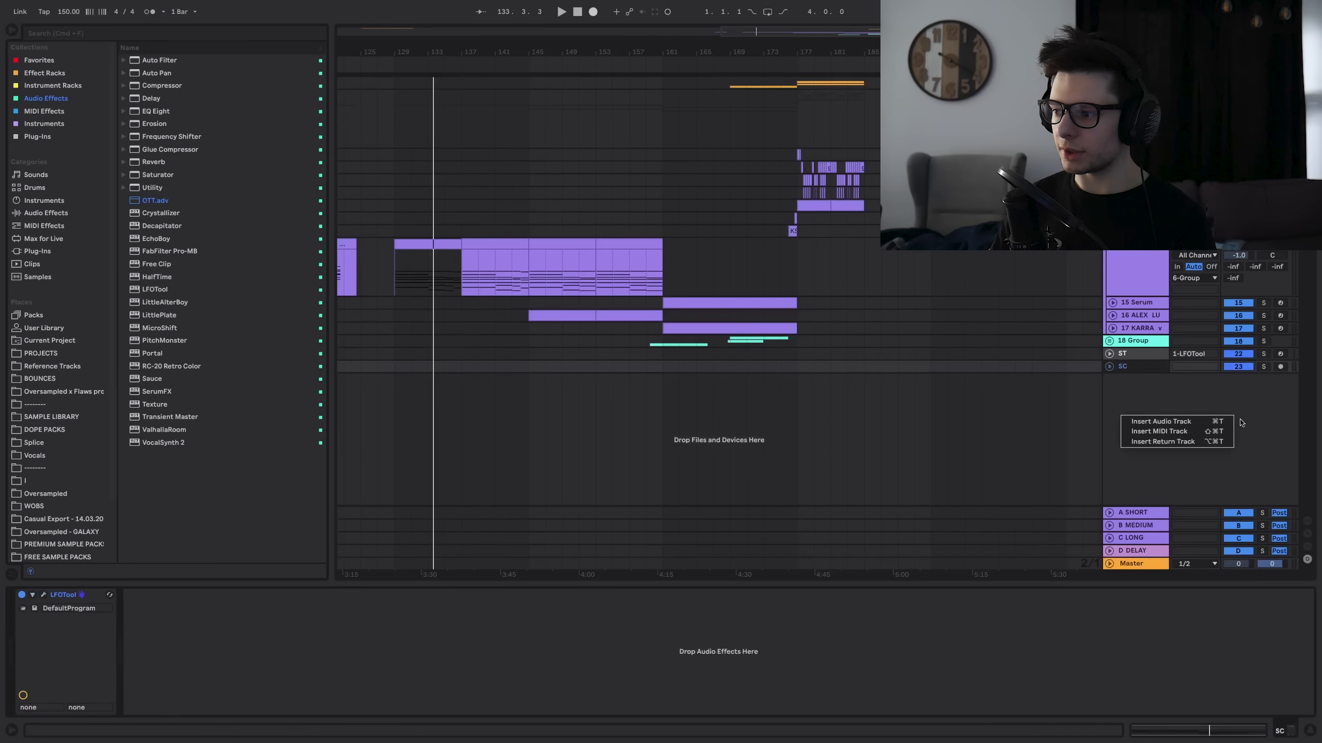
left_click(1202, 425)
left_click(39, 379)
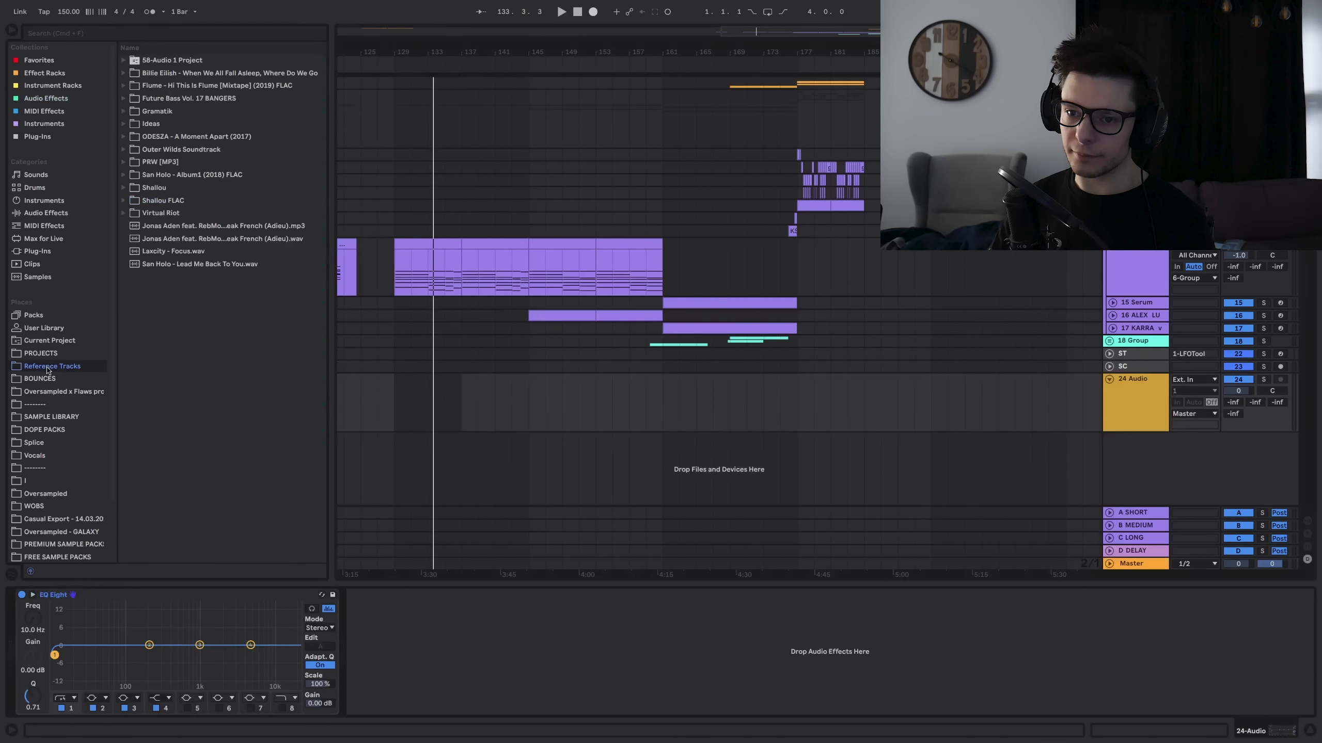
left_click(124, 85)
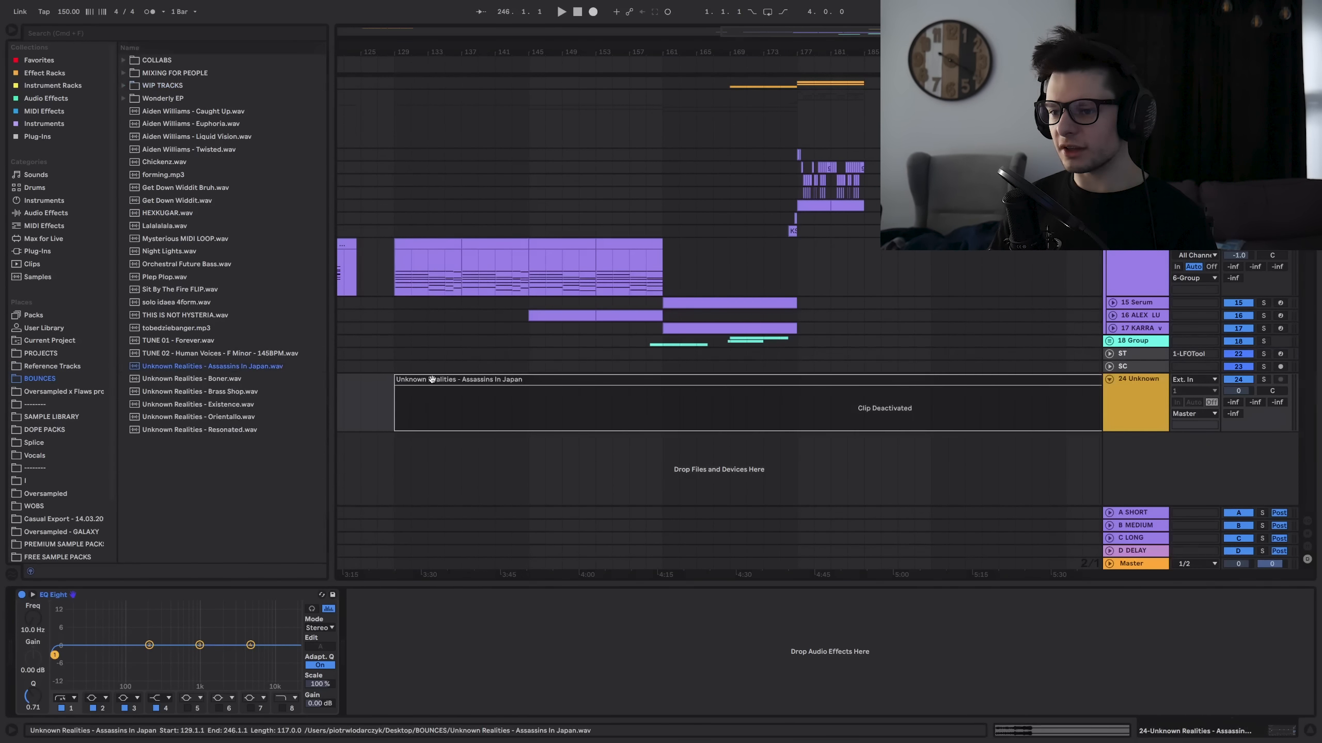
double_click(431, 378)
left_click(158, 141)
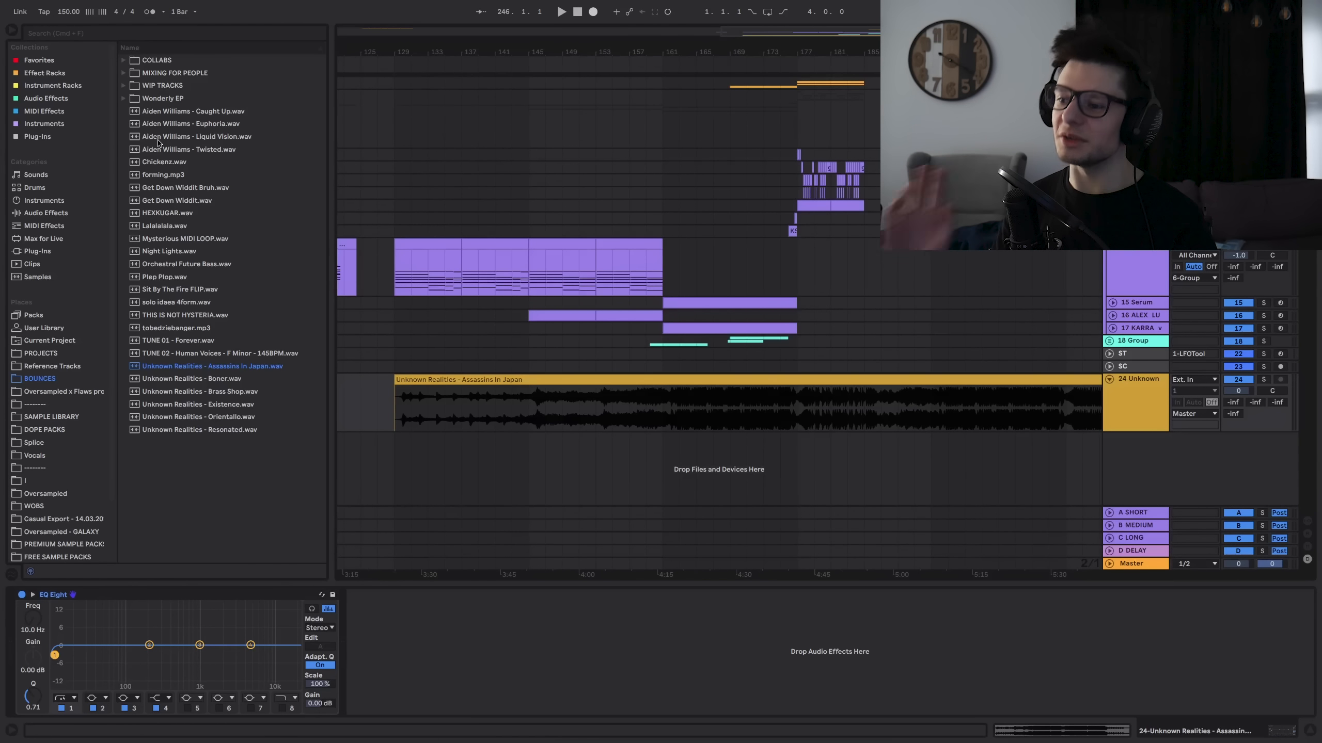
Examine the Assassins In Japan waveform closely and select the passage from 161.1.1 to 162.4.3.
key("minus")
key("minus")
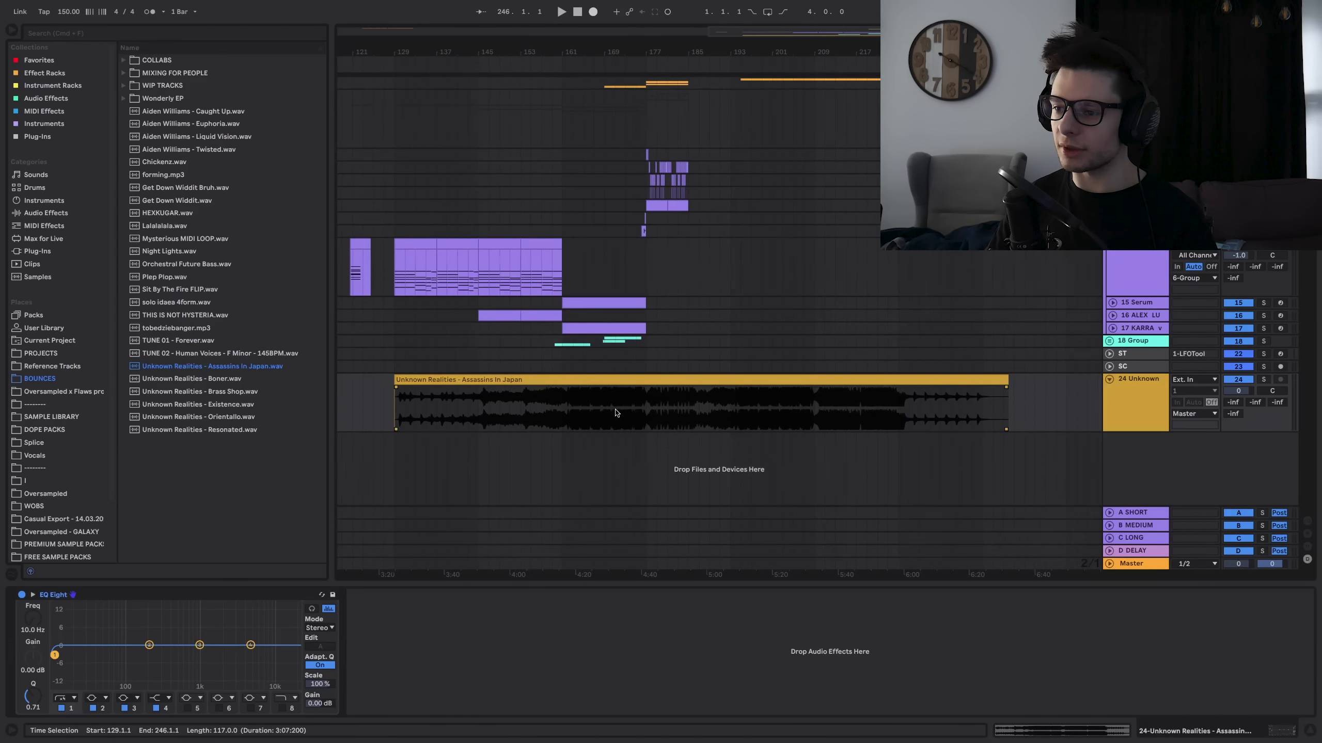
scroll(616, 413, "up", 5)
left_click_drag(568, 379, 797, 402)
scroll(661, 419, "down", 4)
scroll(747, 415, "up", 8)
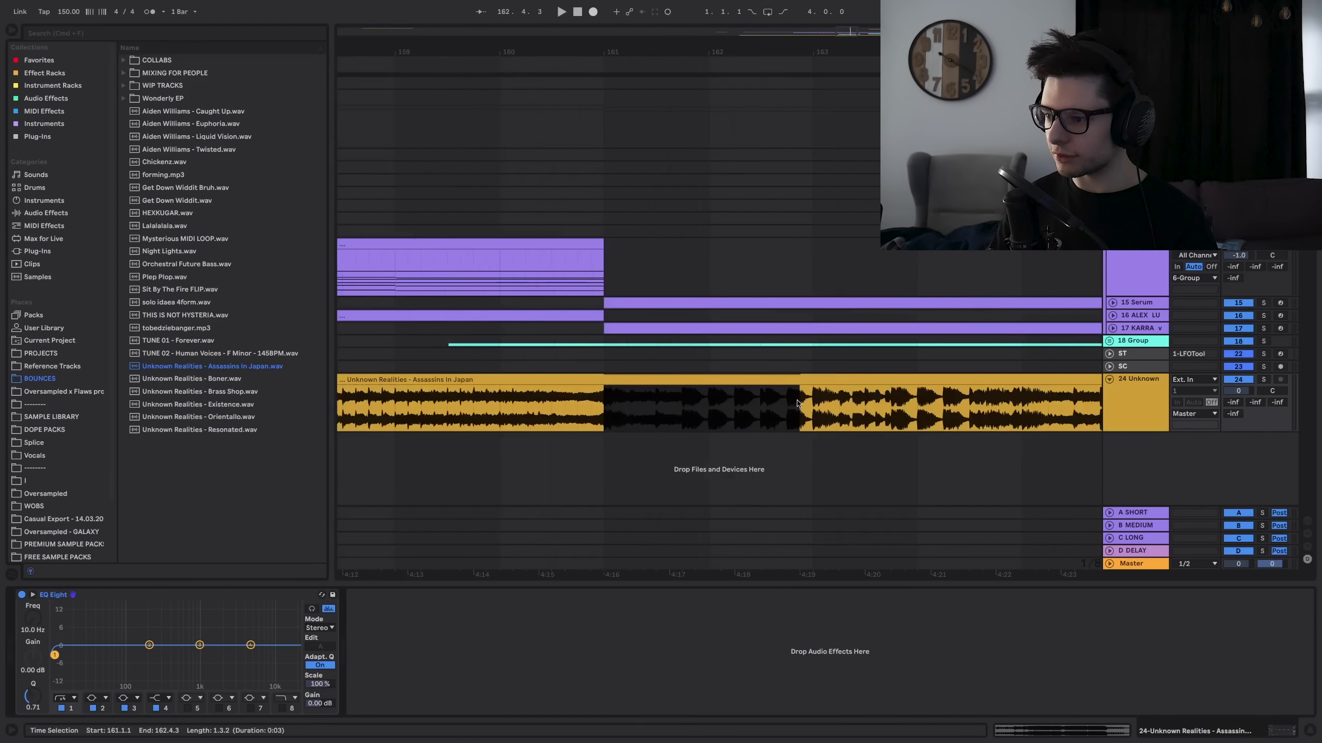
scroll(629, 401, "down", 8)
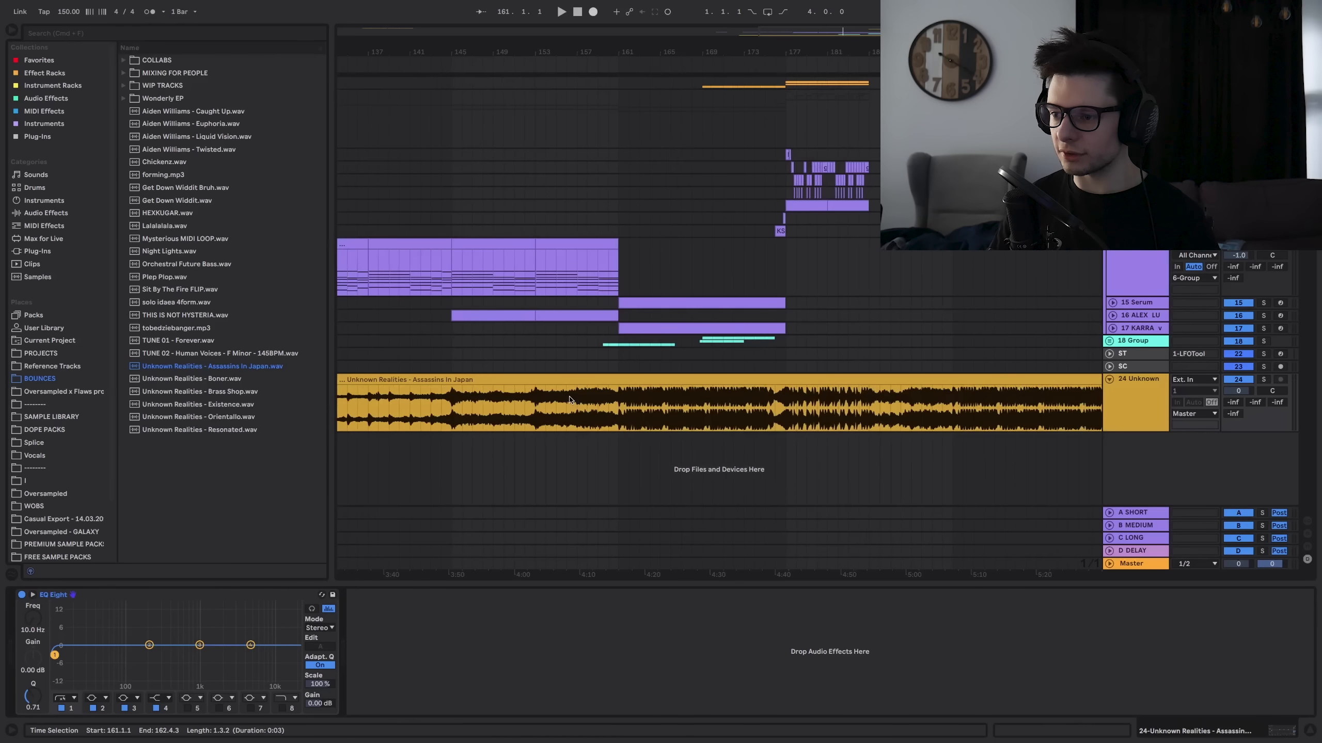
Play the Assassins In Japan track and sweep through its frequency ranges using EQ Eight's audition mode.
key("space")
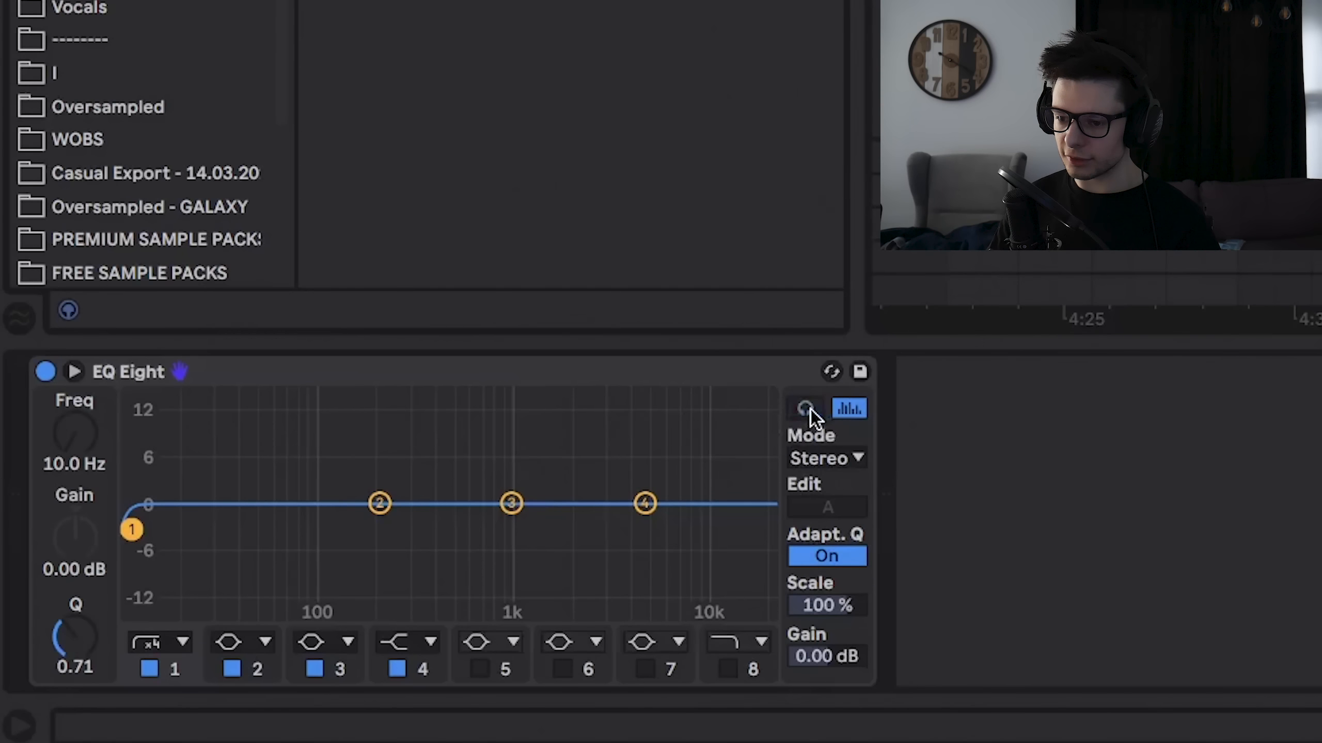
left_click_drag(511, 503, 441, 492)
left_click(397, 669)
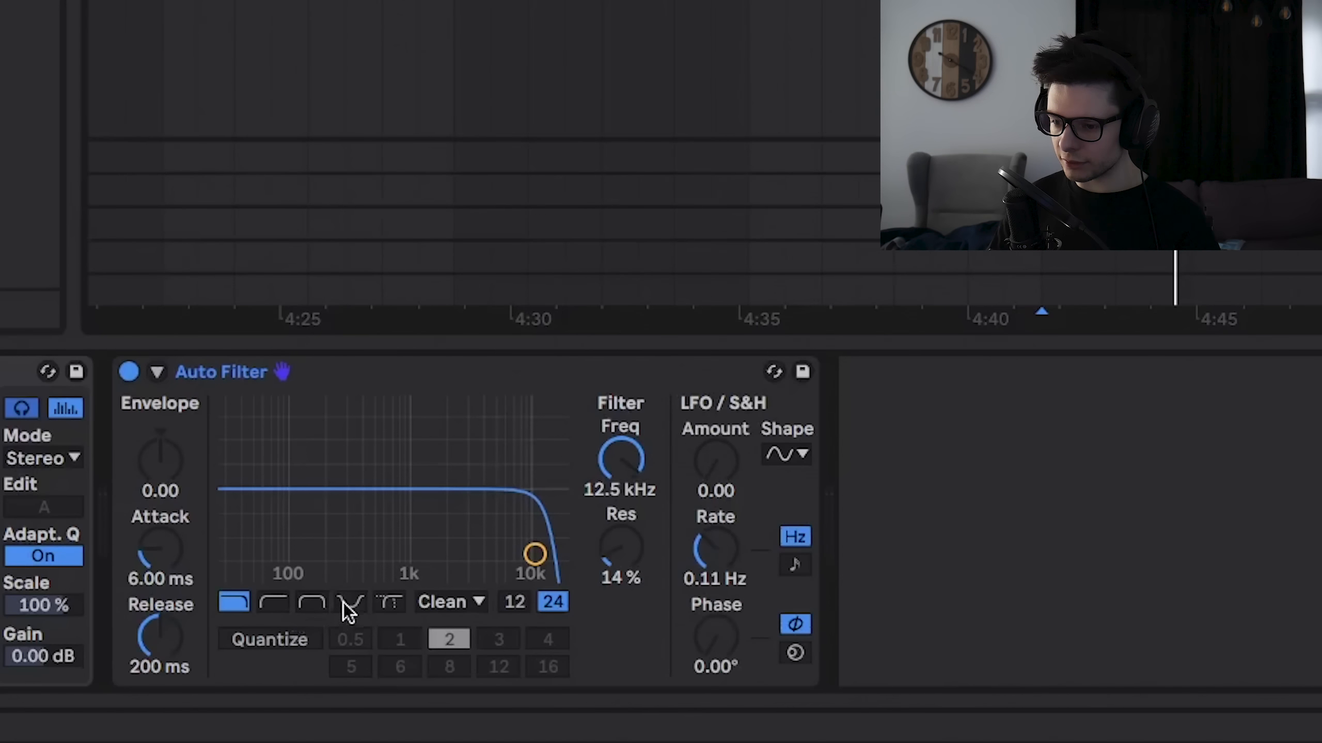
Set the Auto Filter to a band-pass at 197 Hz with 29 % resonance and place it on the Master track.
left_click(311, 603)
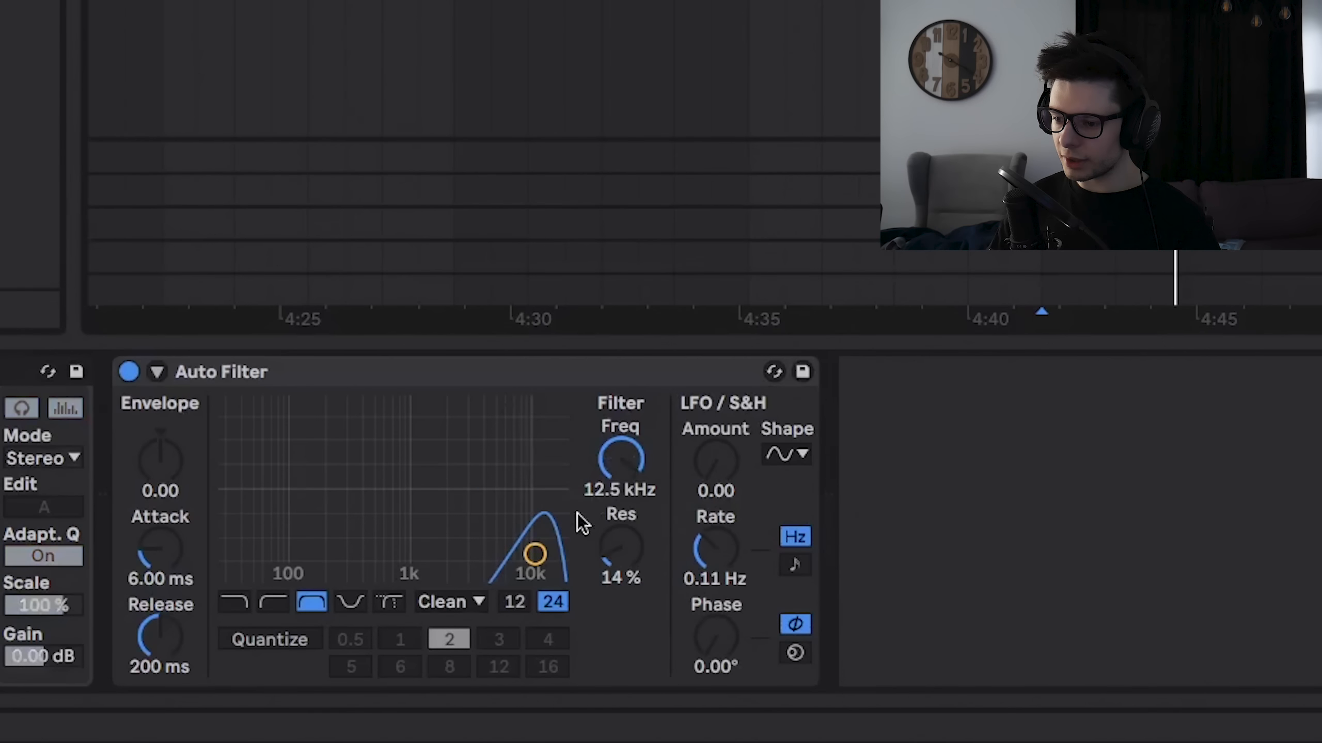
left_click_drag(534, 553, 329, 533)
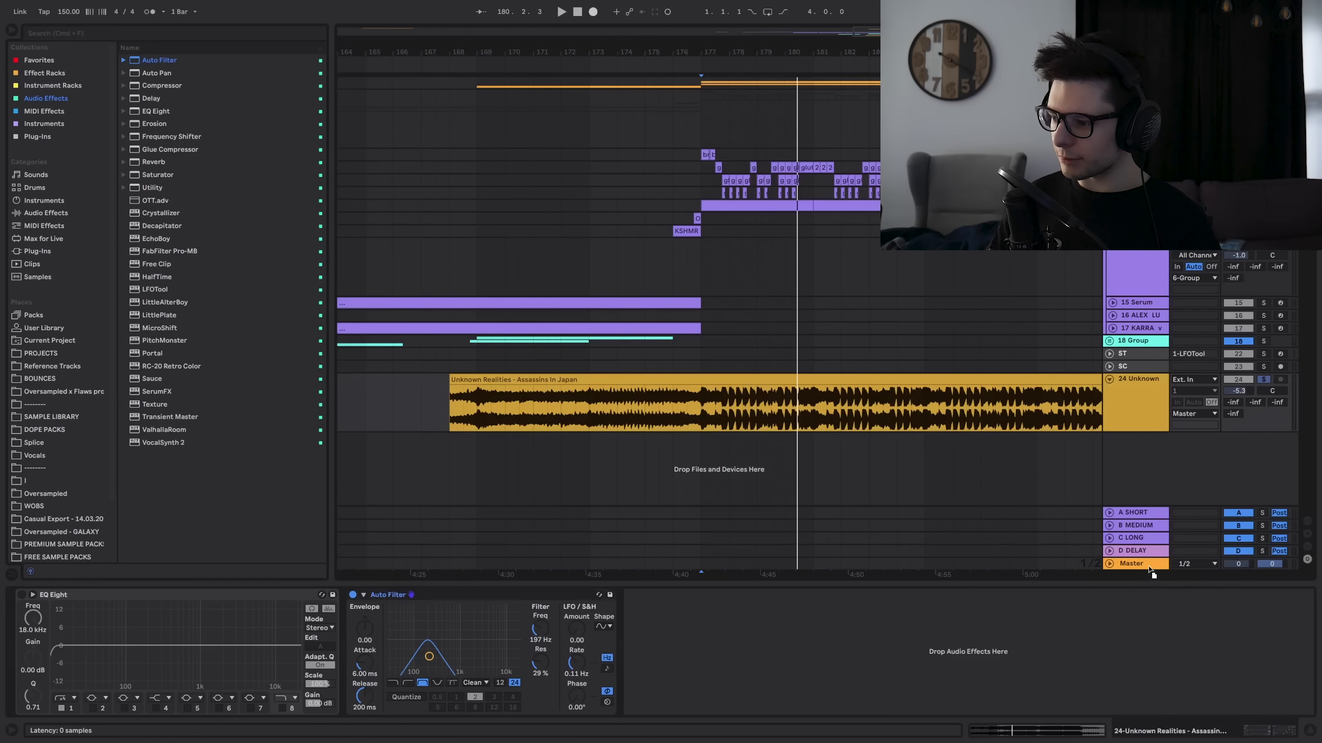
left_click(1146, 568)
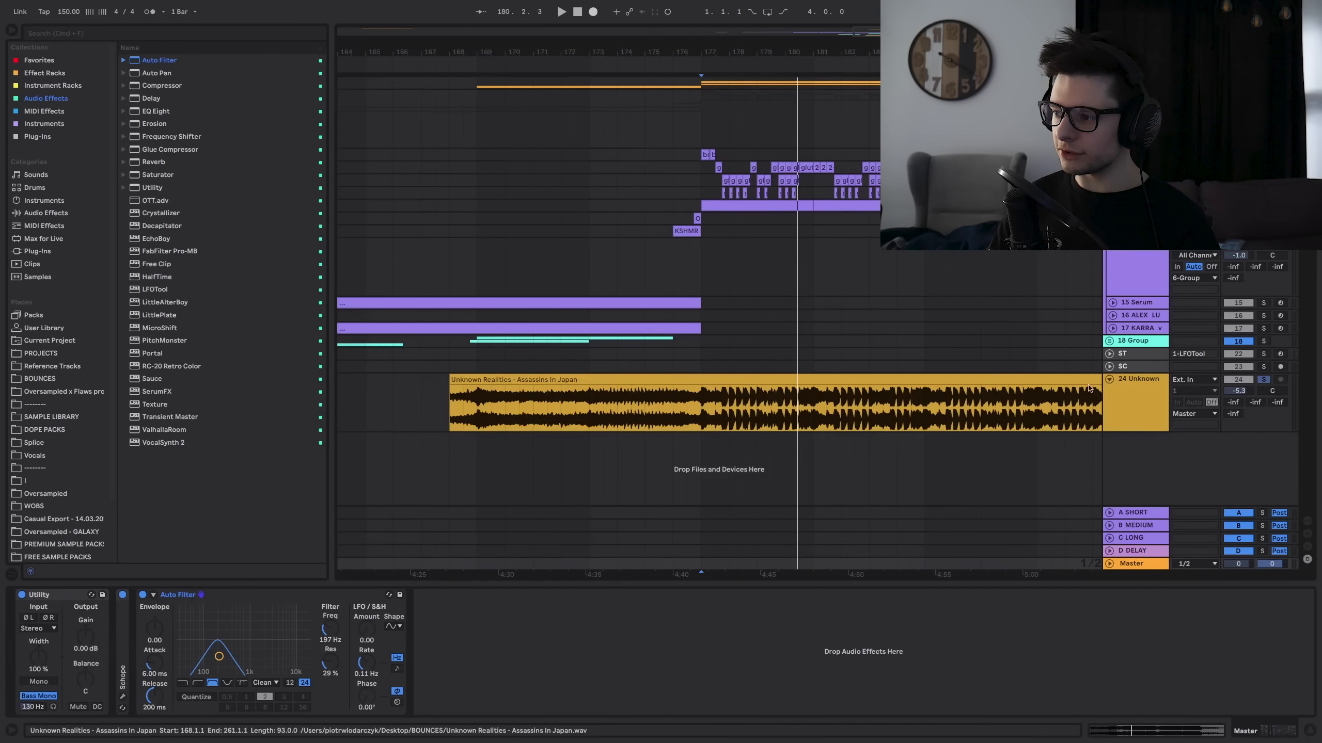
Play the soloed Assassins In Japan reference through the Master's band-pass filter, then unsolo it and play the project's own drop from bar 177.
key("space")
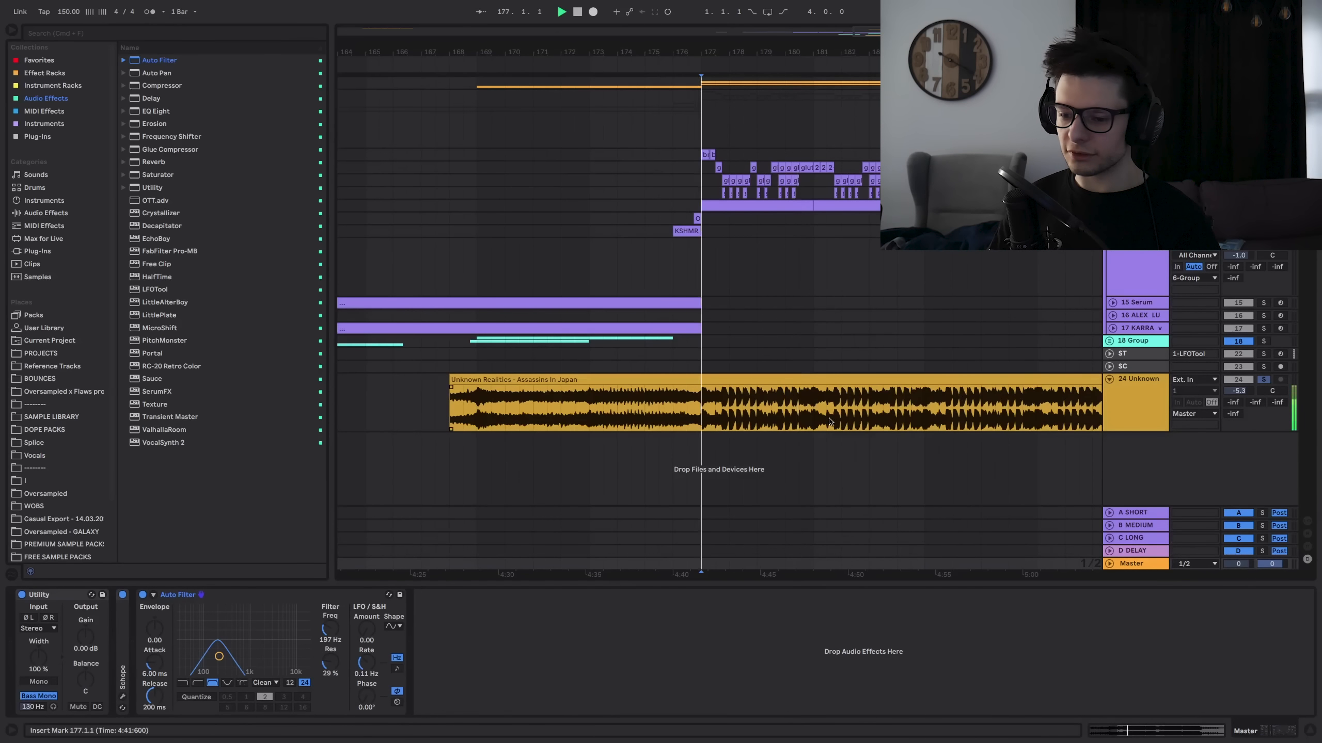
left_click(1264, 380)
left_click(702, 117)
key("space")
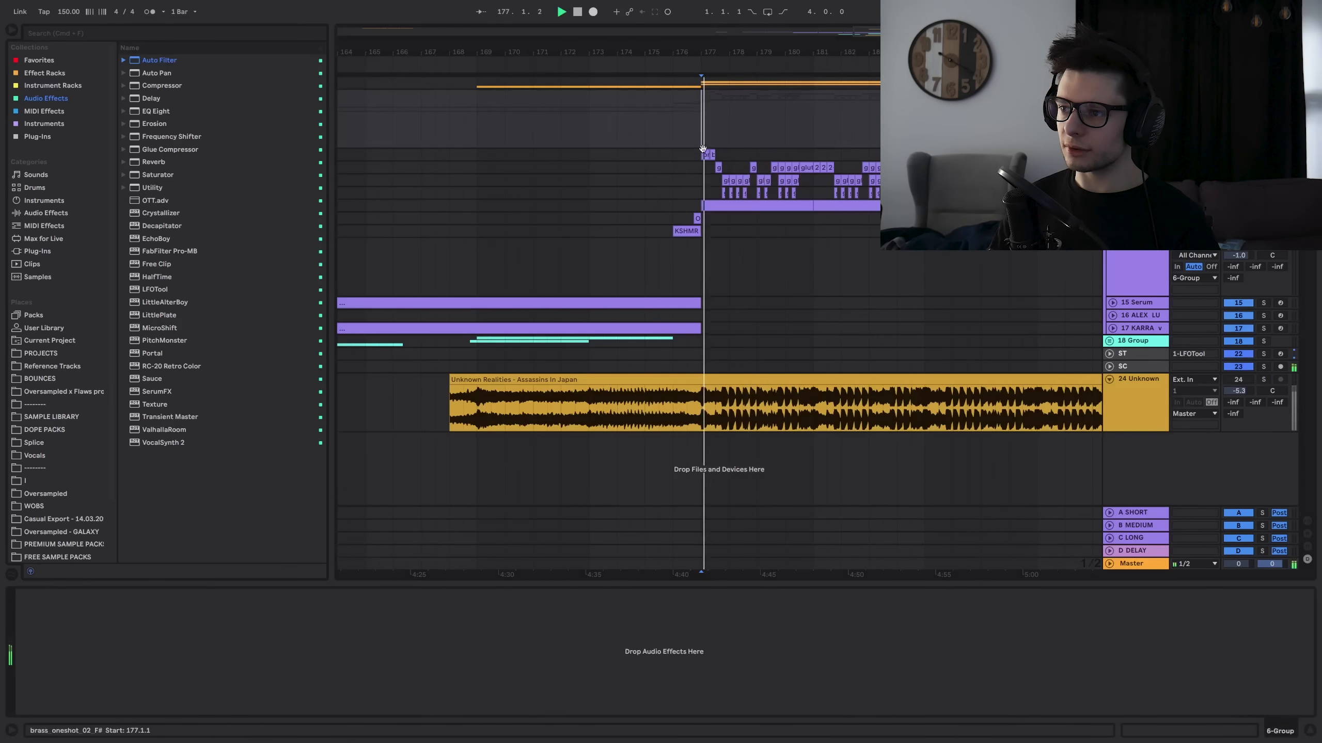
Delete the Auto Filter from the Master and add a new EQ Eight for viewing the spectrum.
left_click(1156, 408)
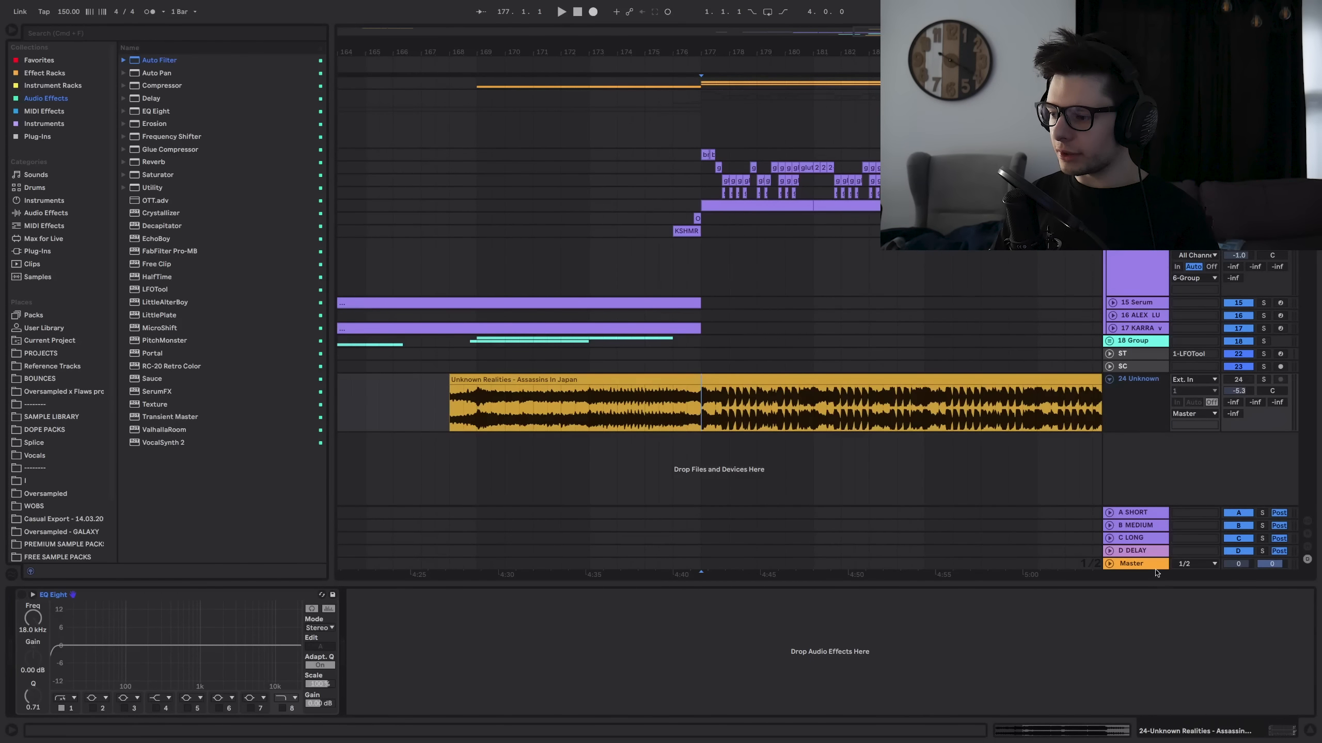
left_click(1132, 564)
key("Delete")
left_click_drag(158, 112, 396, 404)
Solo the Assassins In Japan track and play its drop to compare its spectrum with the project's in EQ Eight.
left_click(1261, 382)
key("space")
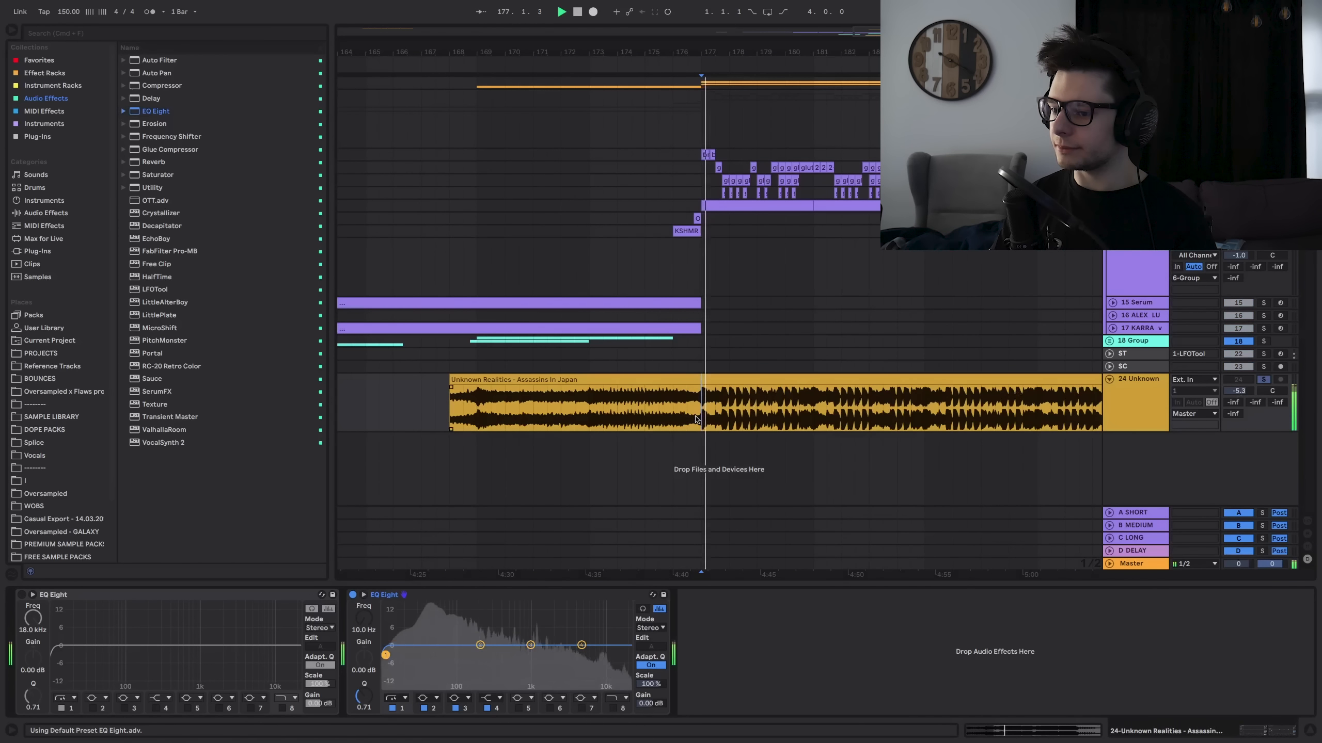
double_click(523, 616)
left_click(363, 595)
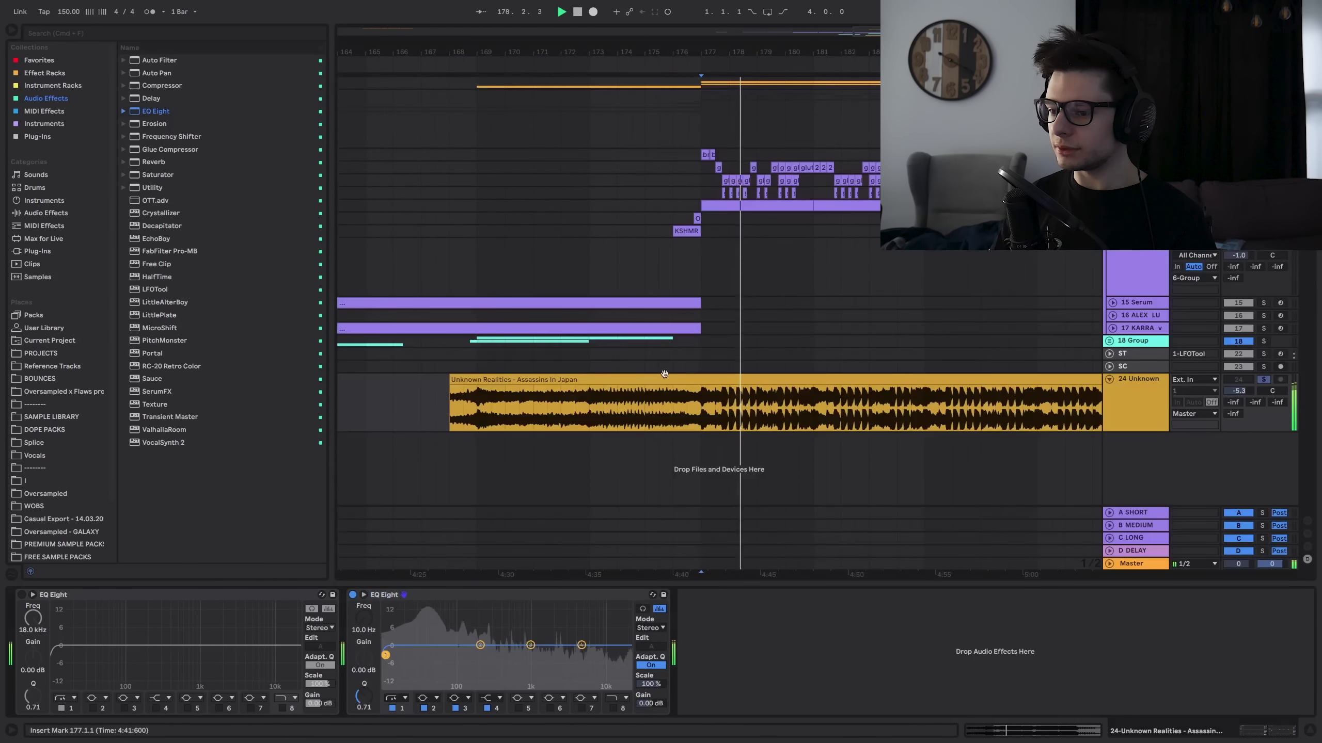
key("space")
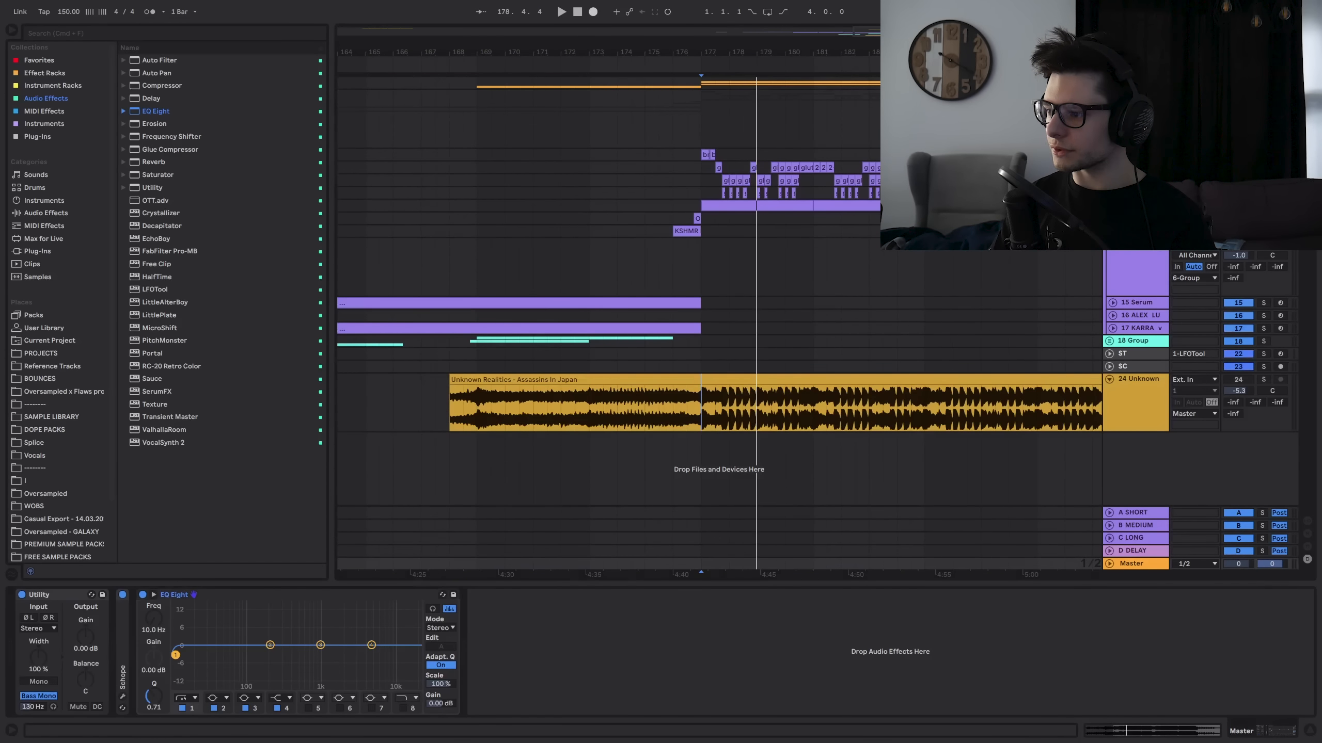
key("space")
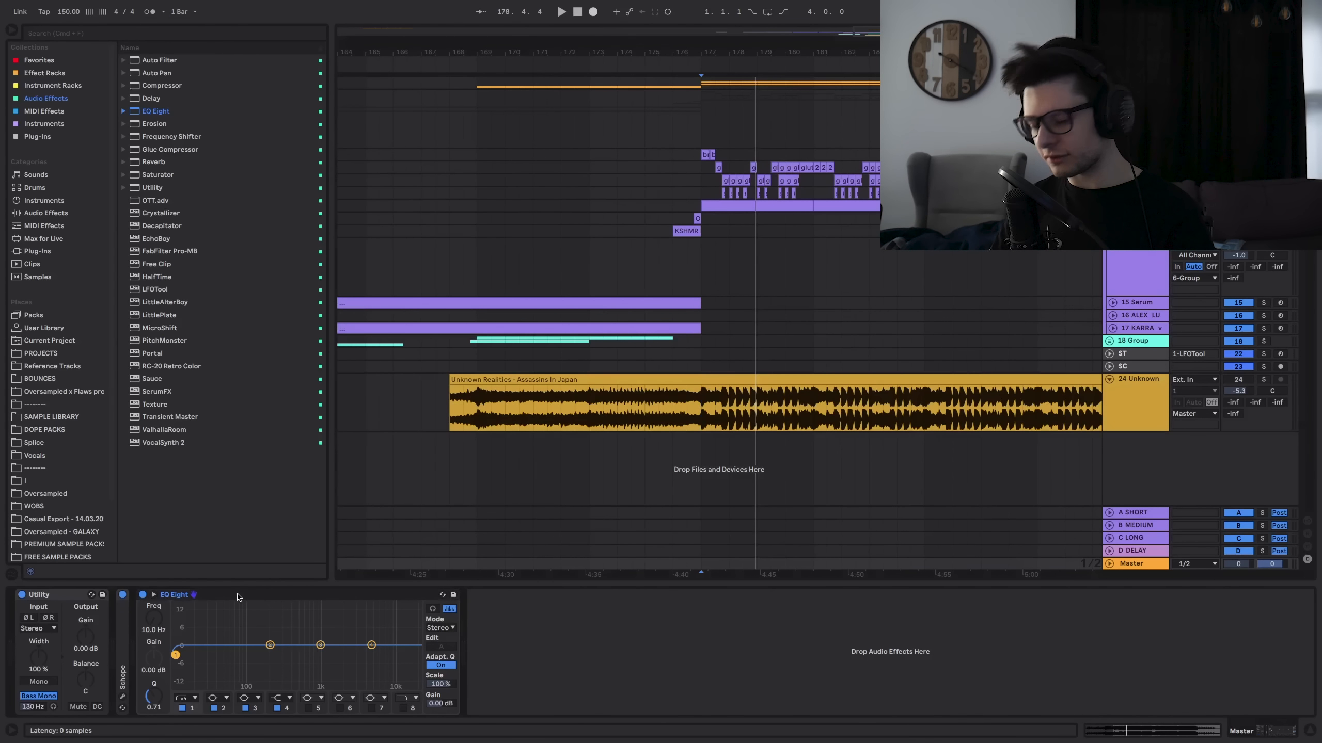
Replace the EQ Eight on the Master with FabFilter Pro-Q 3.
key("Delete")
left_click(58, 213)
left_click(94, 252)
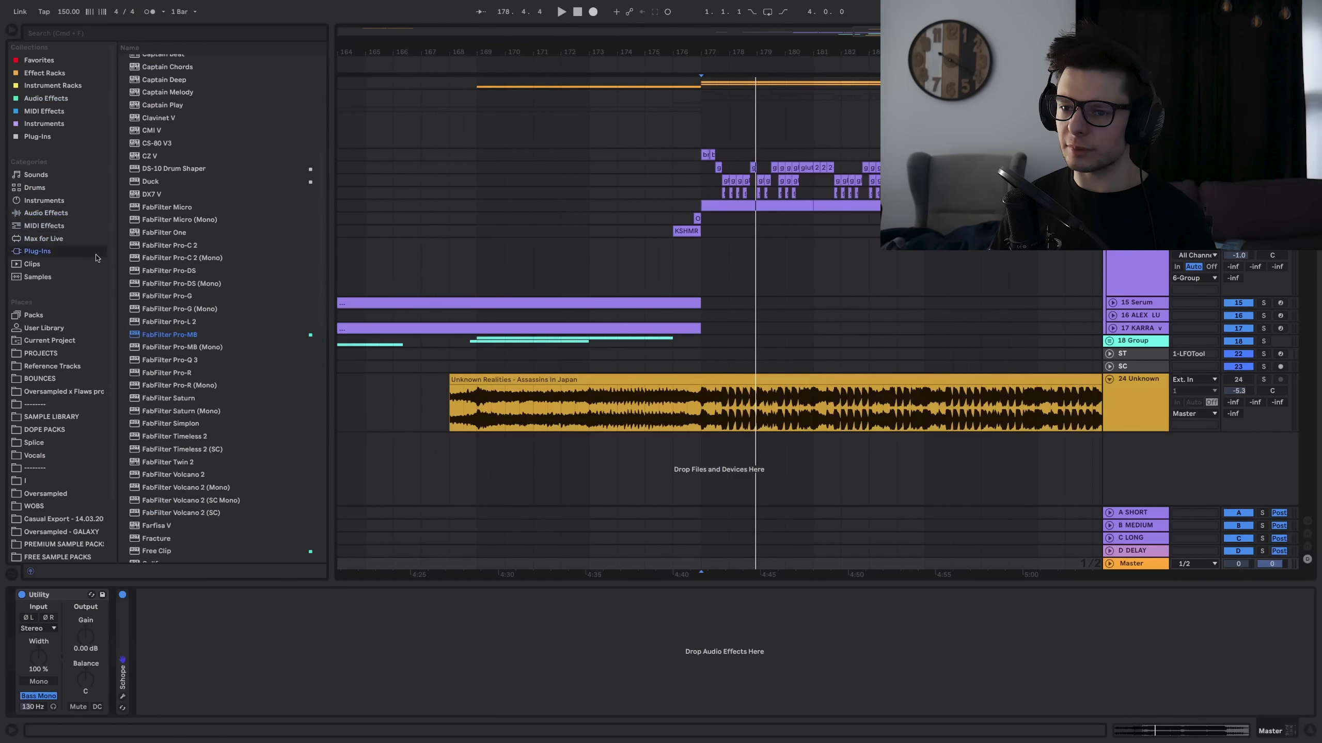
scroll(192, 291, "down", 2)
double_click(206, 296)
Play the drop and inspect its frequency peaks in the Pro-Q 3 analyzer.
key("space")
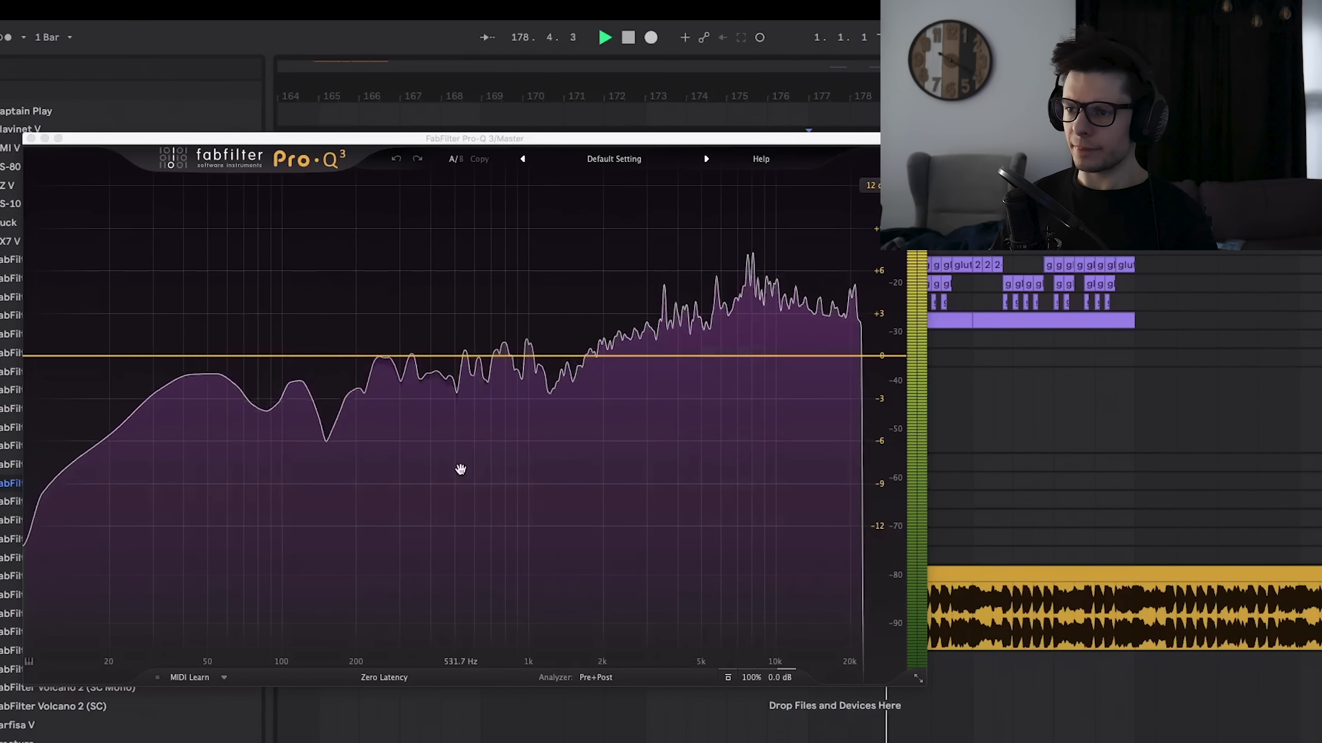
mouse_move(461, 470)
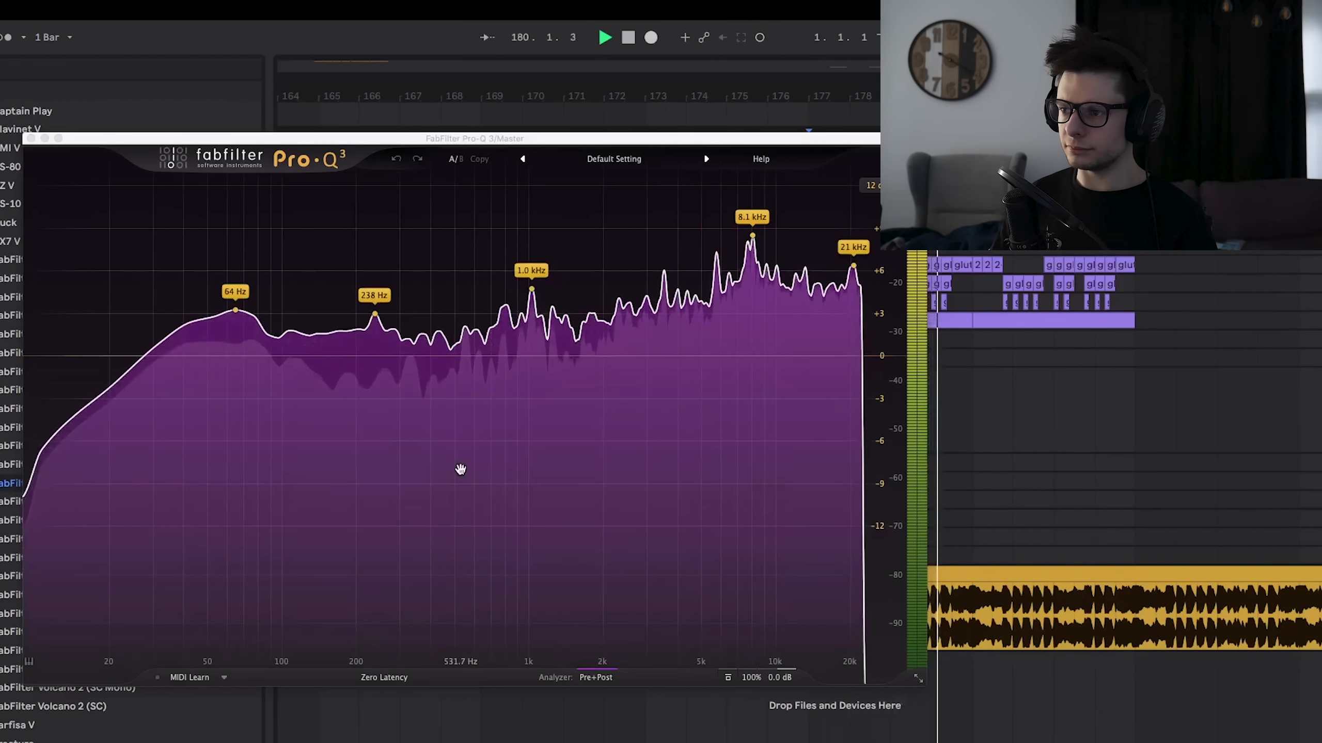
key("space")
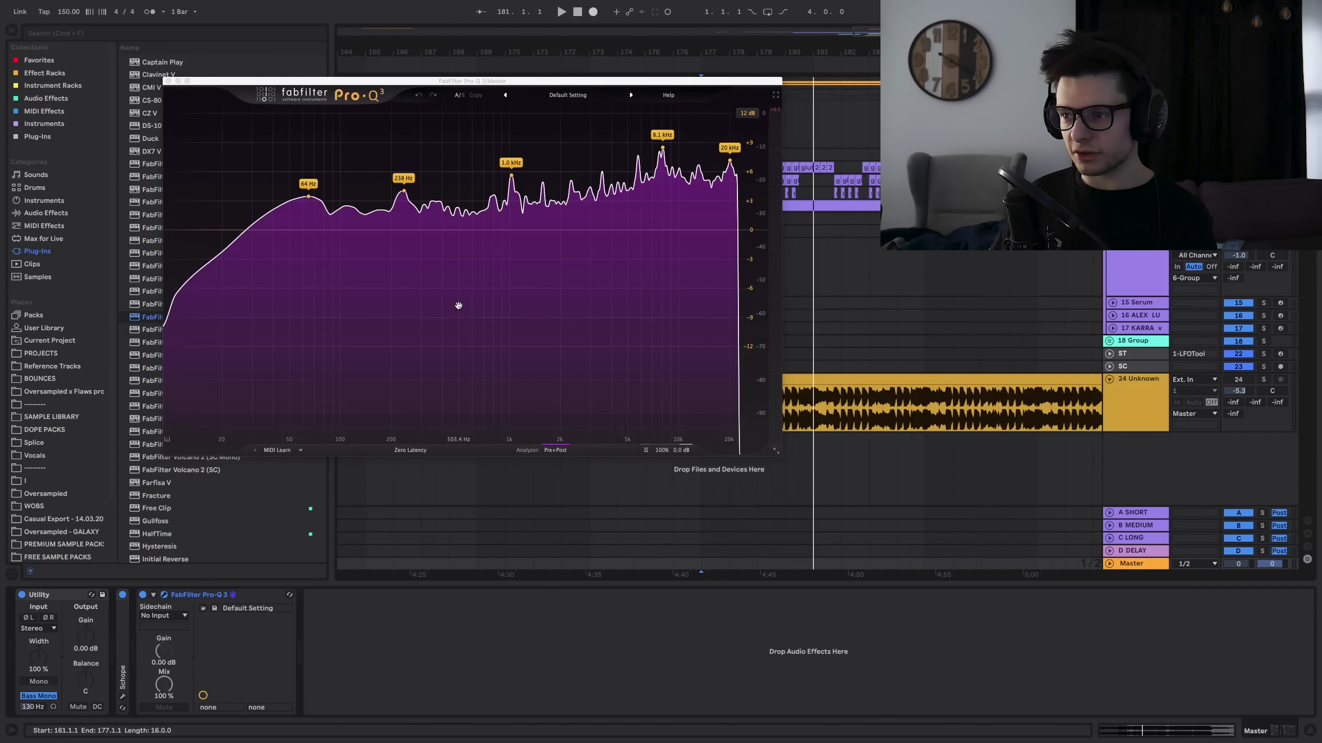
Delete the Assassins In Japan track and remove FabFilter Pro-Q 3 from the Master.
left_click(1135, 410)
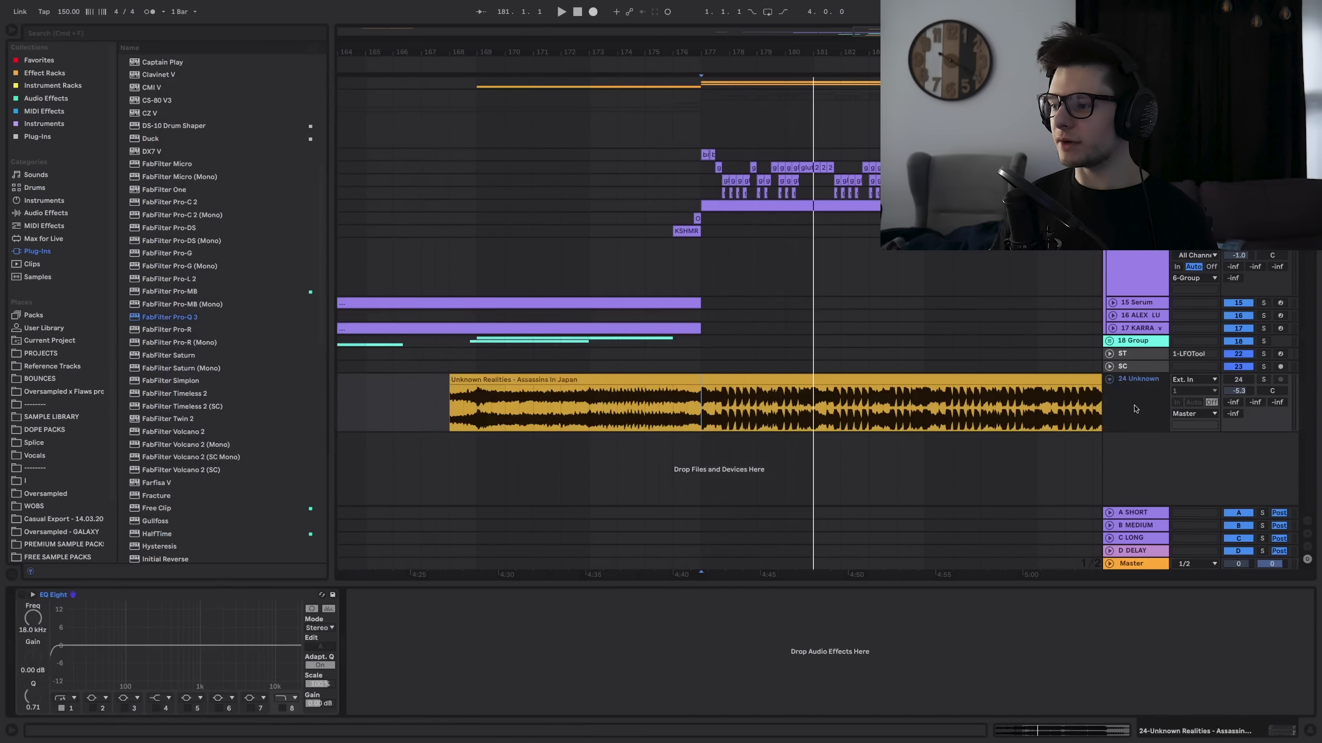
key("Delete")
left_click(1140, 564)
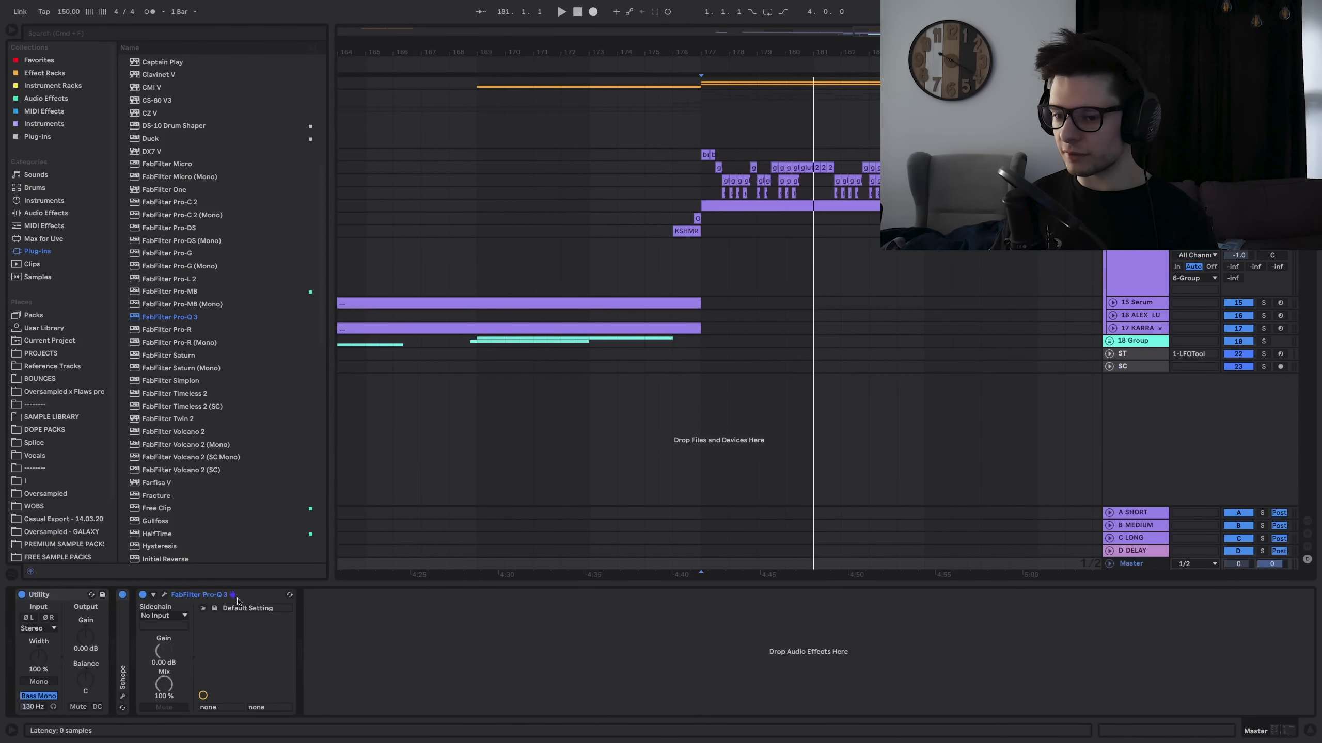
left_click(237, 599)
key("Delete")
Load Ozone 8 on the Master, dismiss the updater crash report and open Ozone's reference track view.
left_click(37, 137)
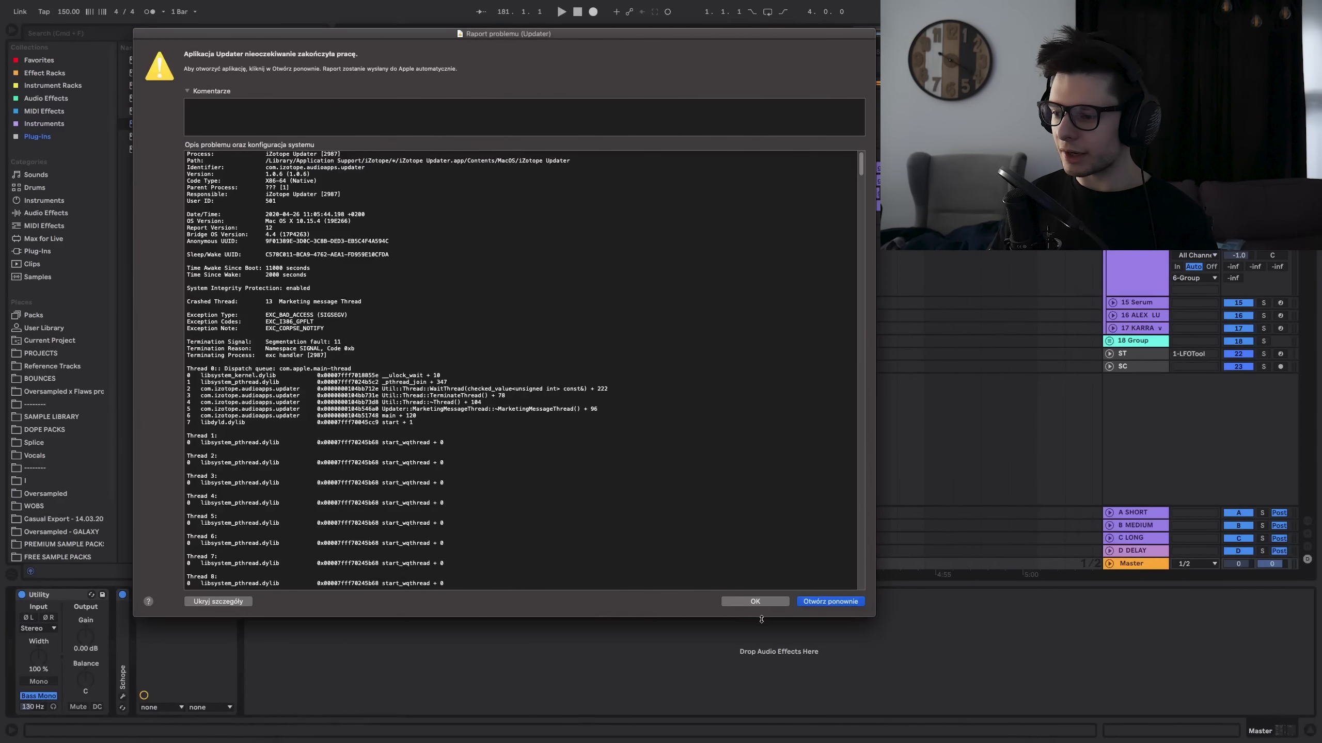
left_click(755, 603)
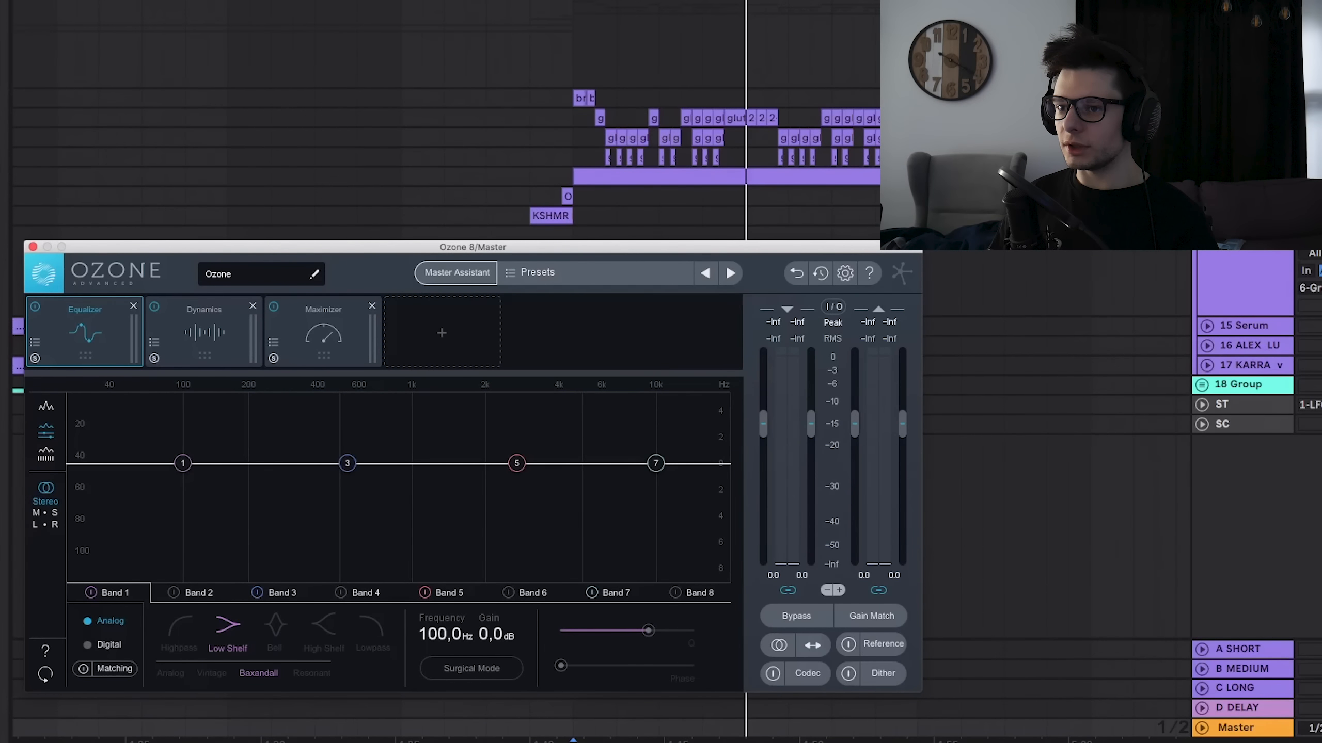
scroll(598, 156, "right", 3)
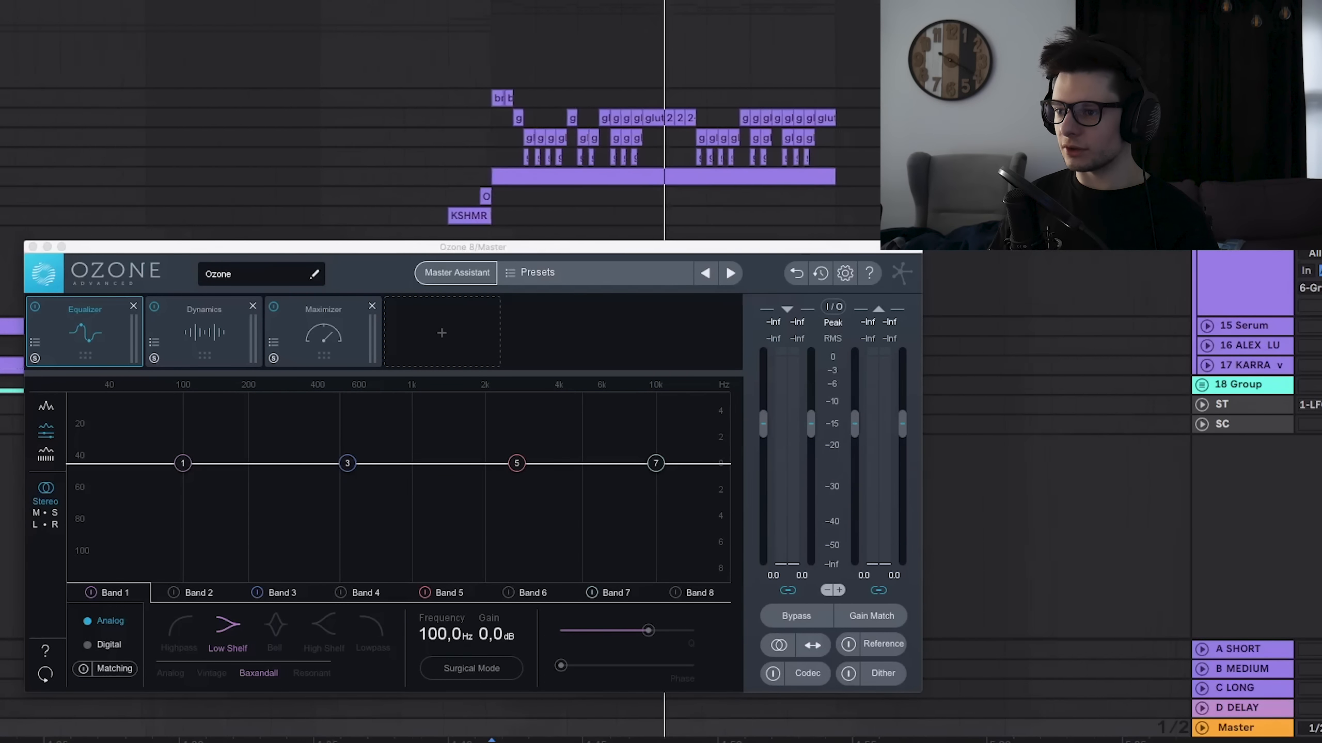
left_click_drag(865, 631, 859, 663)
left_click(870, 675)
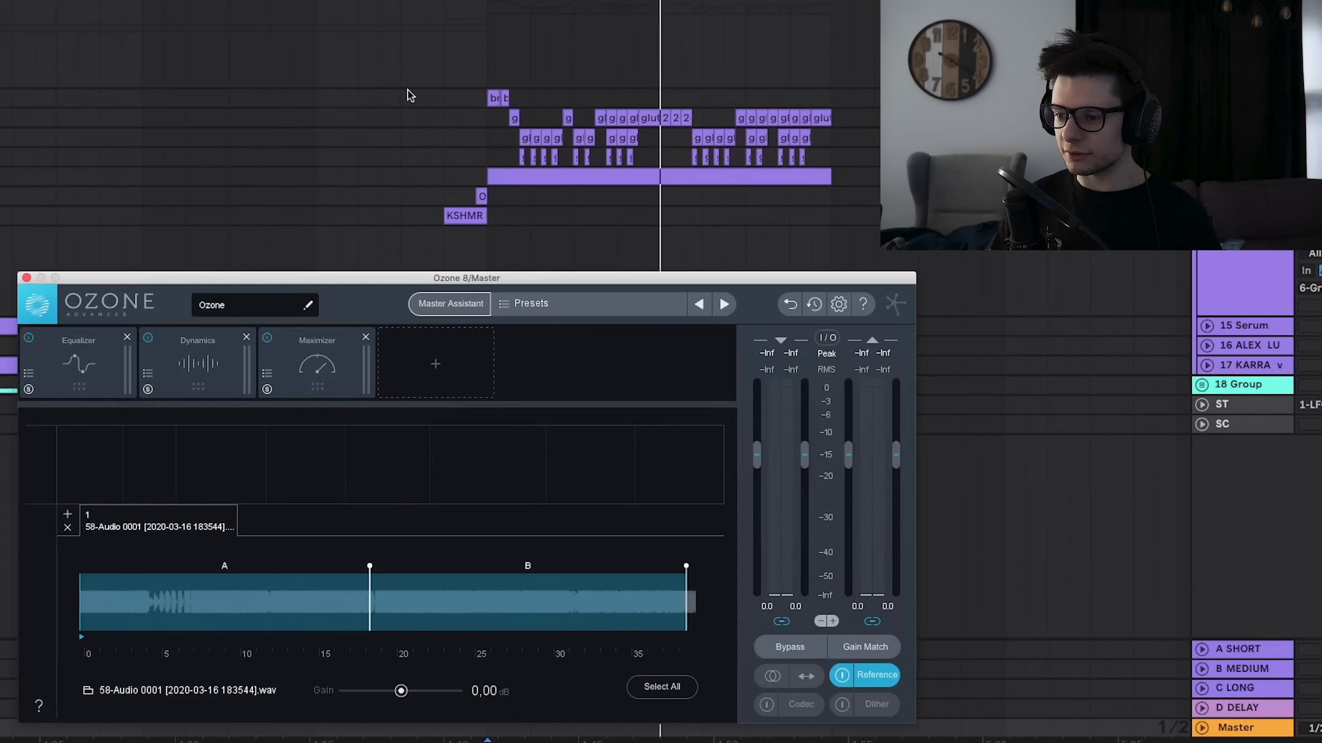
Limit the 58-Audio 0001 reference loop to the section starting at about 6 s, switch off reference playback and play the project's drop.
left_click(206, 604)
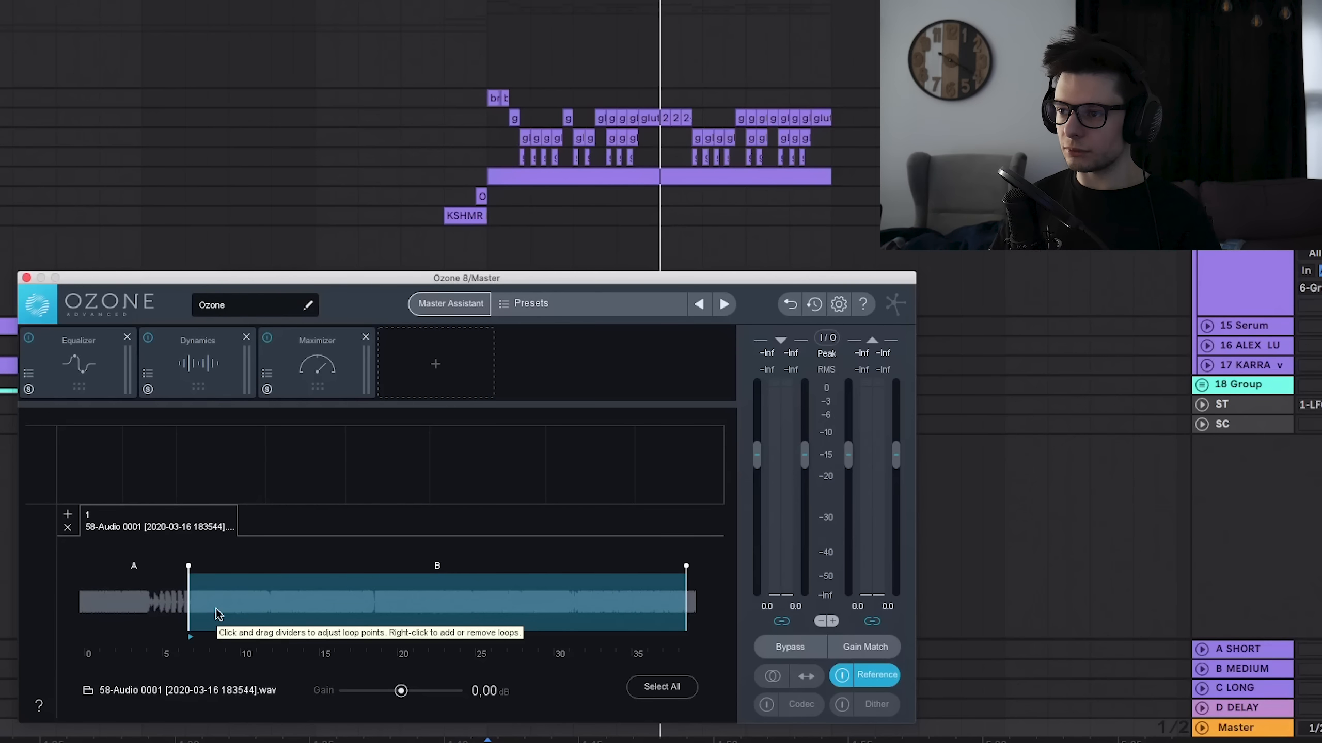
left_click(488, 139)
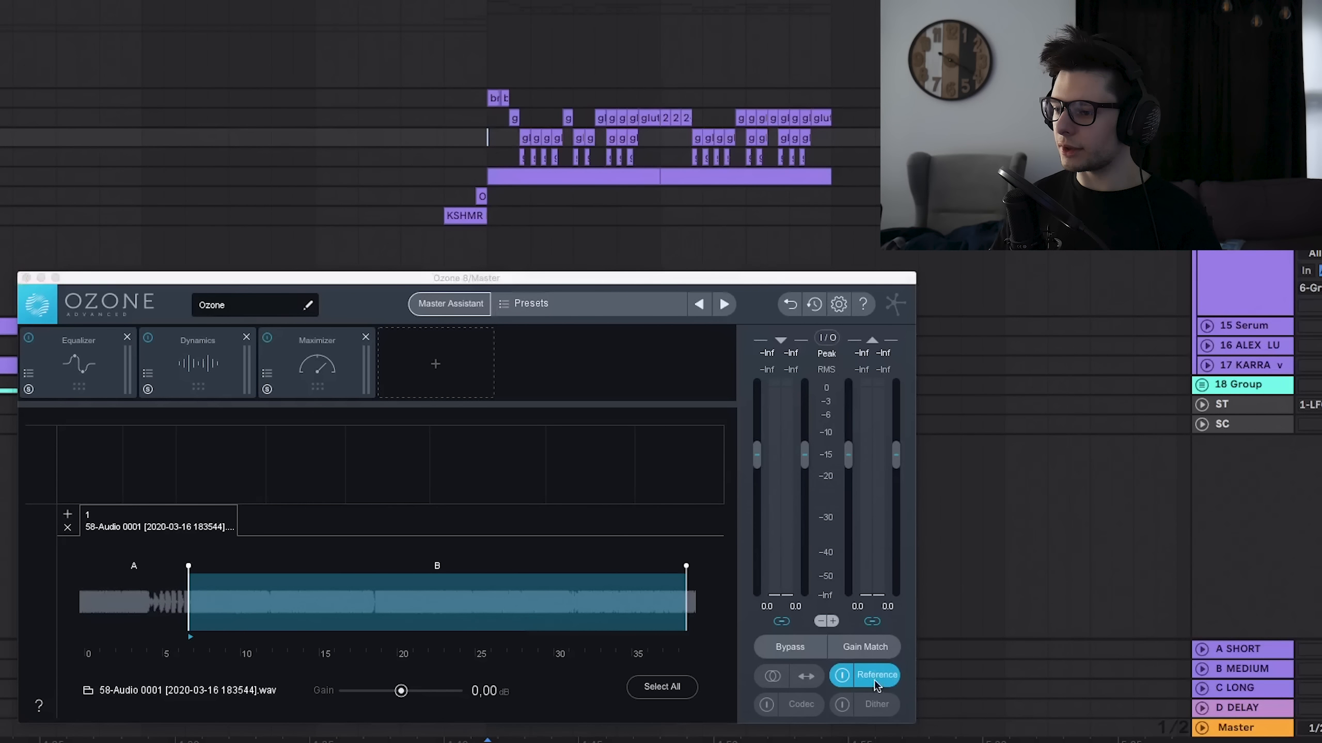
left_click(843, 677)
key("space")
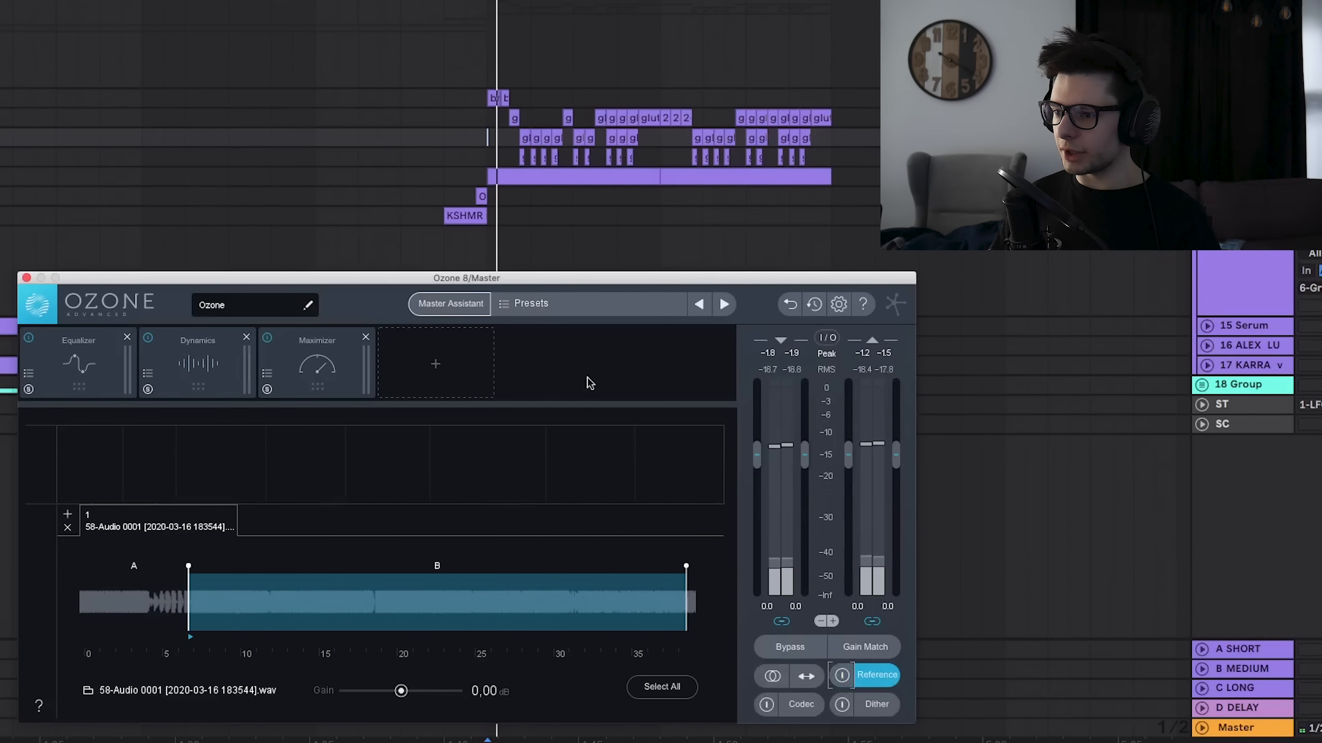
left_click(451, 307)
left_click(555, 502)
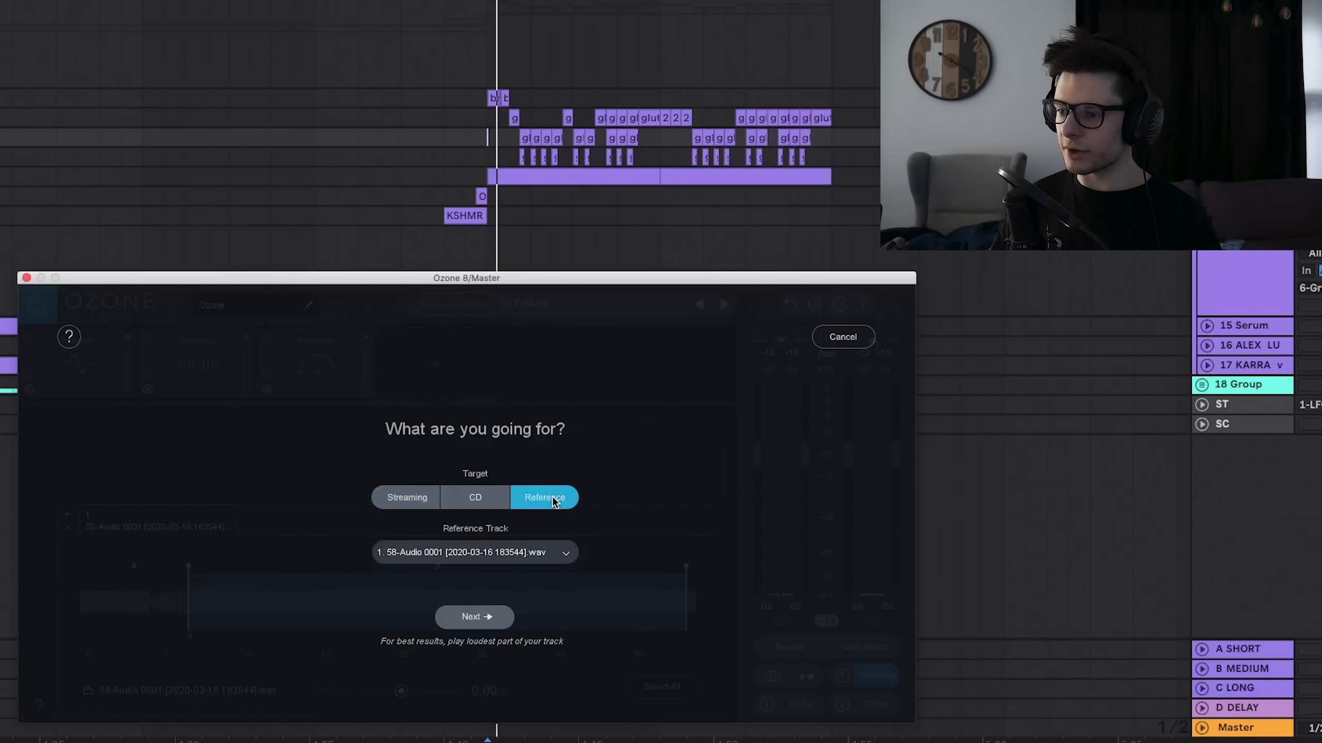
left_click(488, 617)
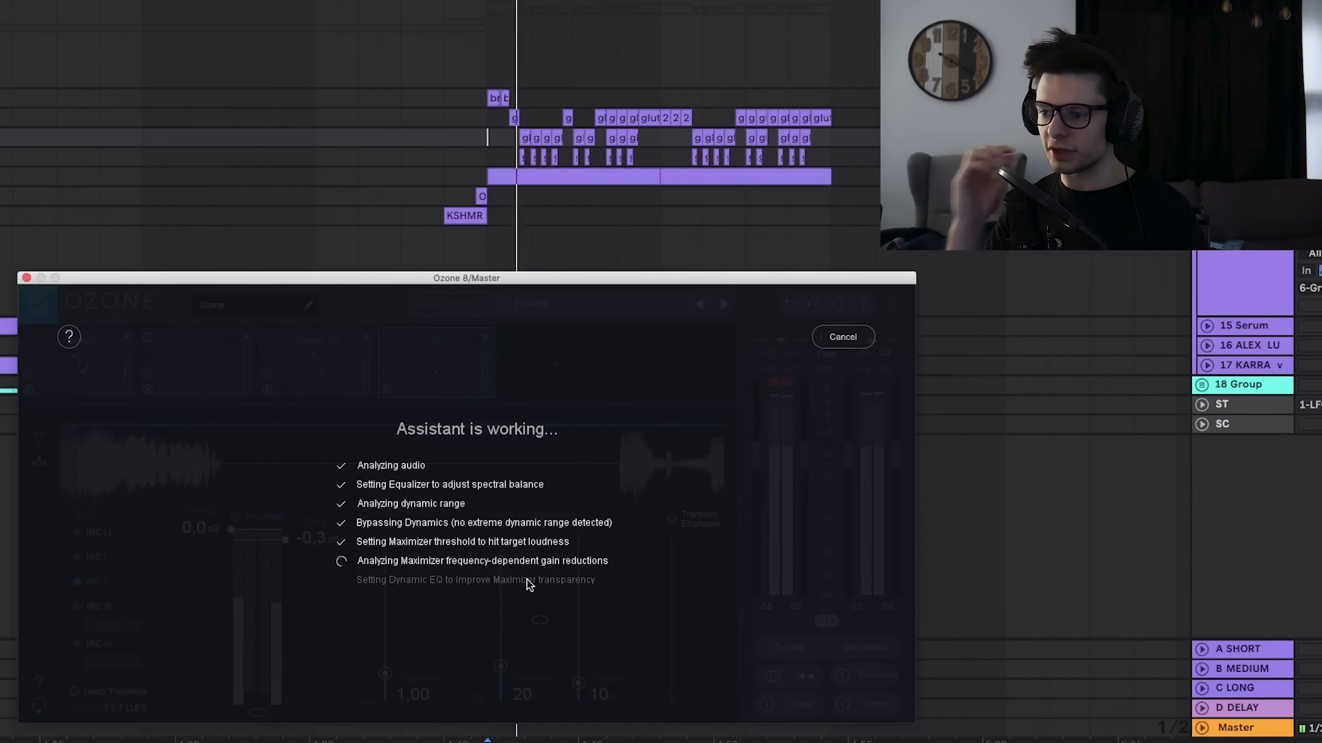
Examine the assistant's Dynamics and Equalizer settings and play the drop through them.
left_click(280, 372)
left_click(198, 369)
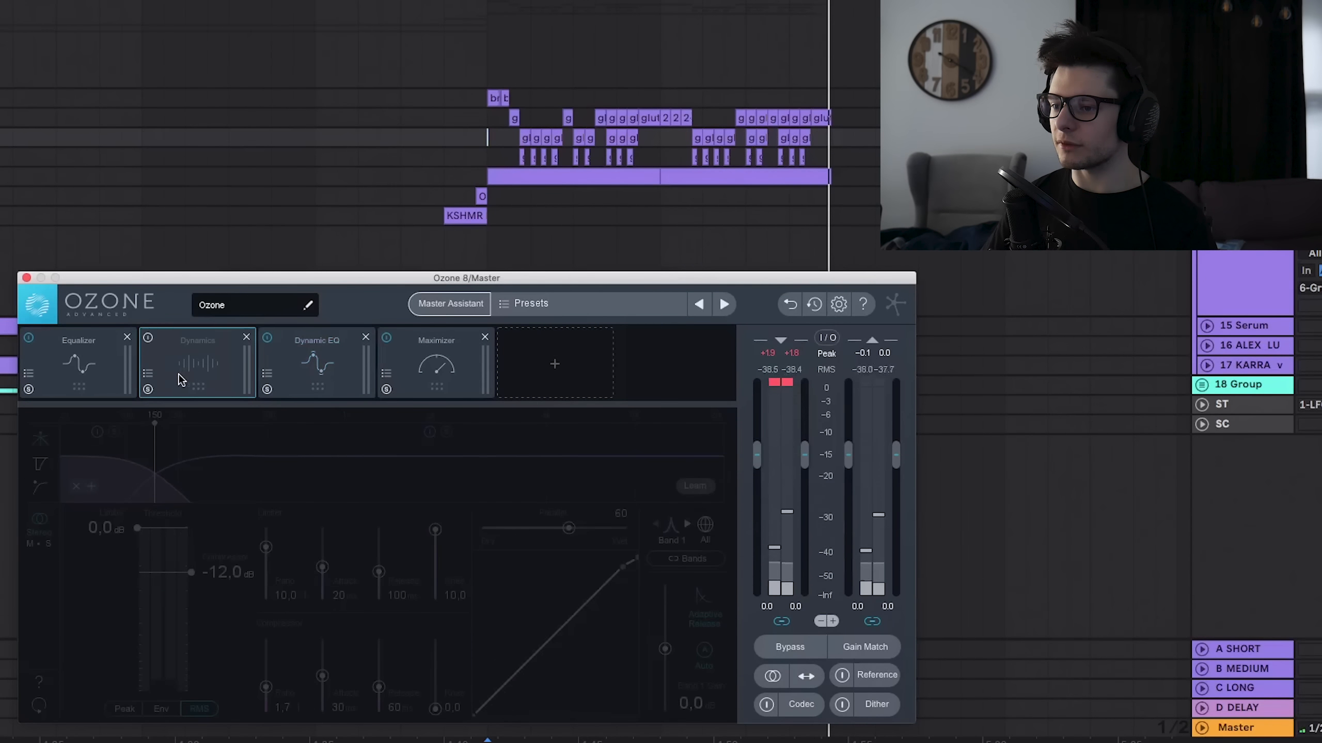
left_click(95, 375)
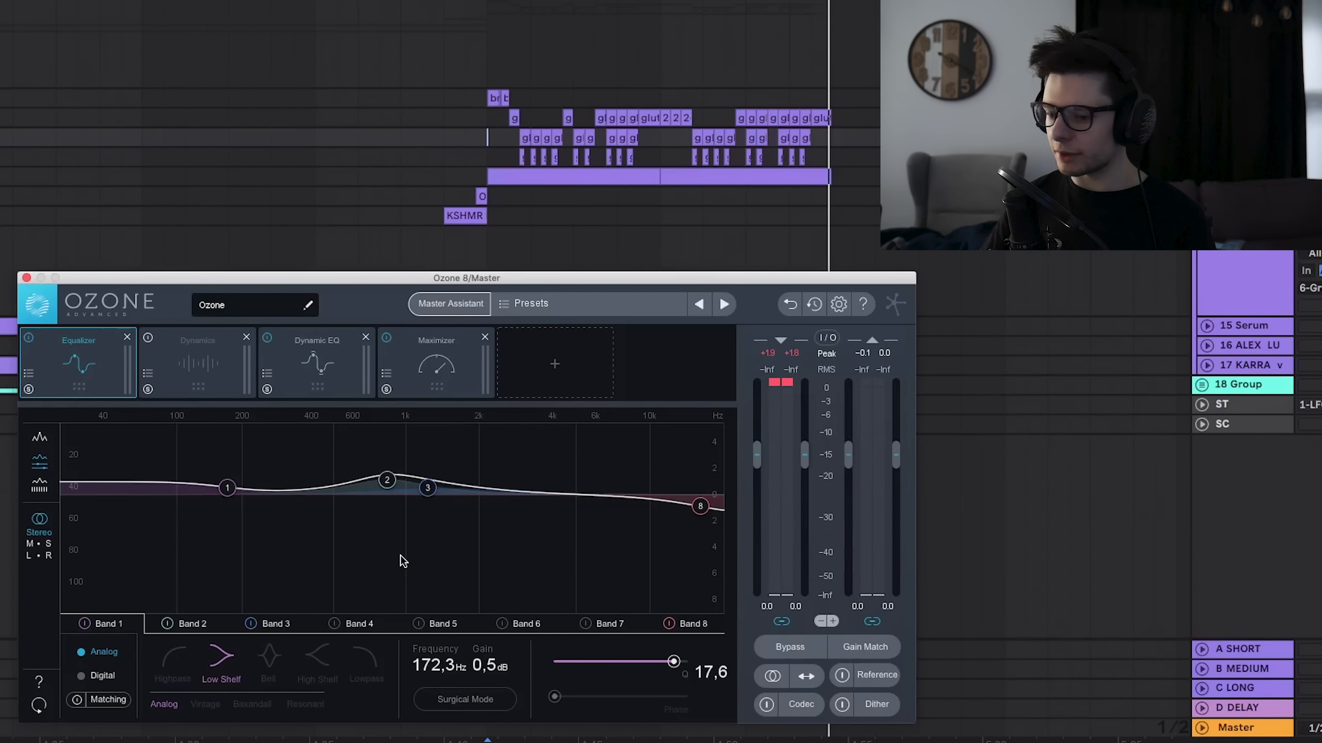
key("space")
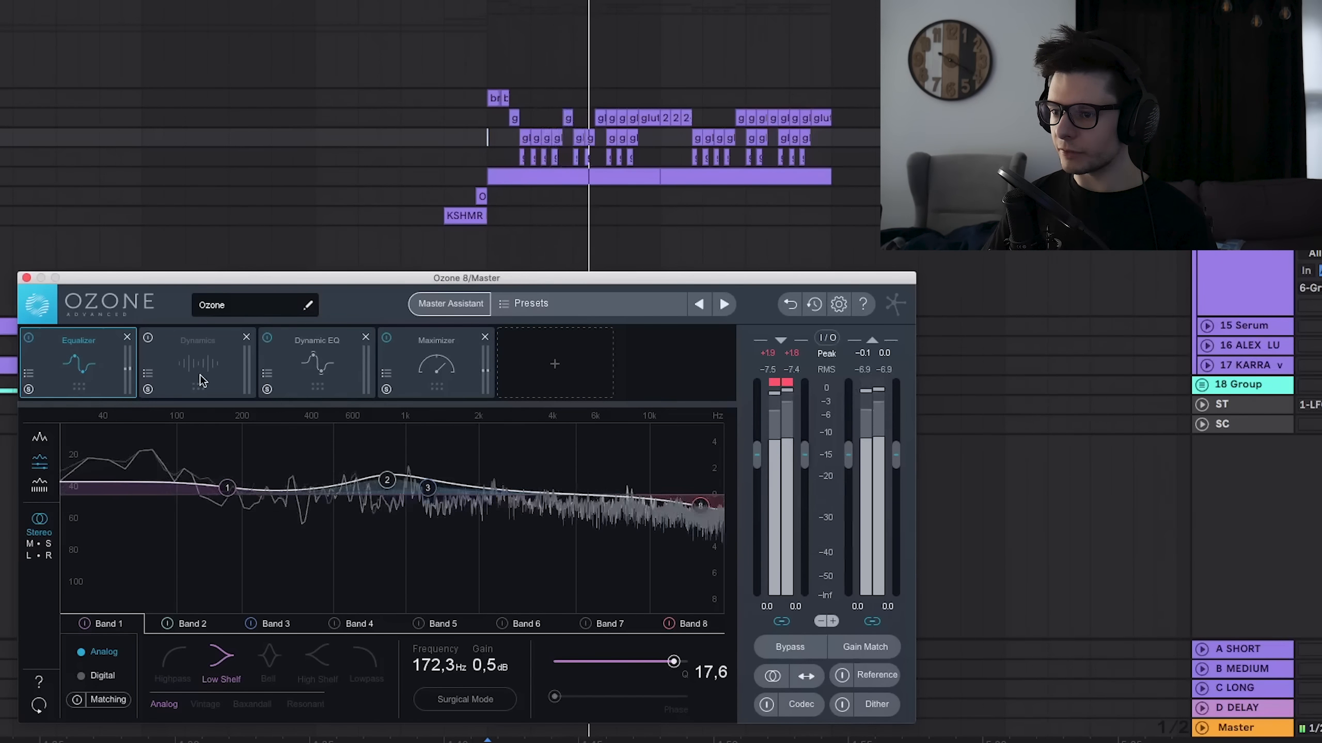
key("space")
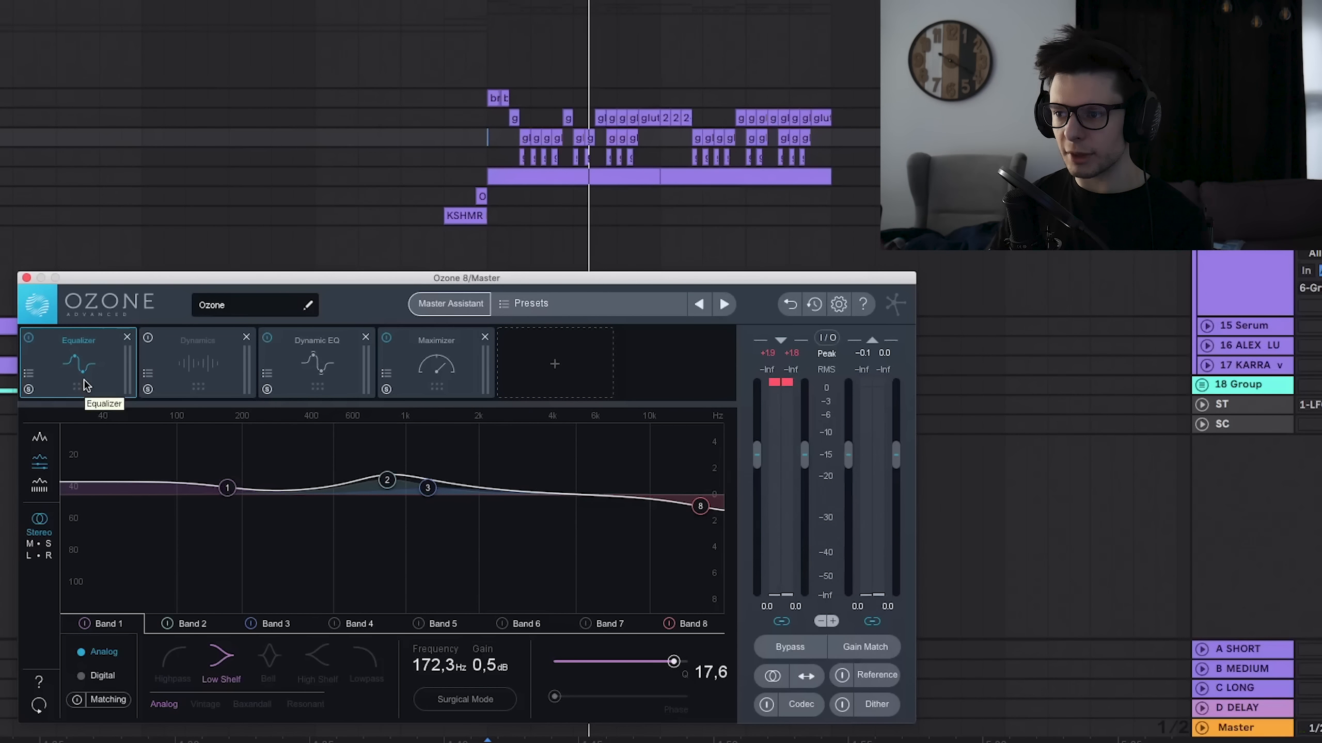
Lower the Equalizer's bands 1, 2 and 3, placing band 3 at 475.5 Hz with -1.2 dB gain.
left_click_drag(193, 448, 471, 544)
left_click_drag(427, 488, 349, 513)
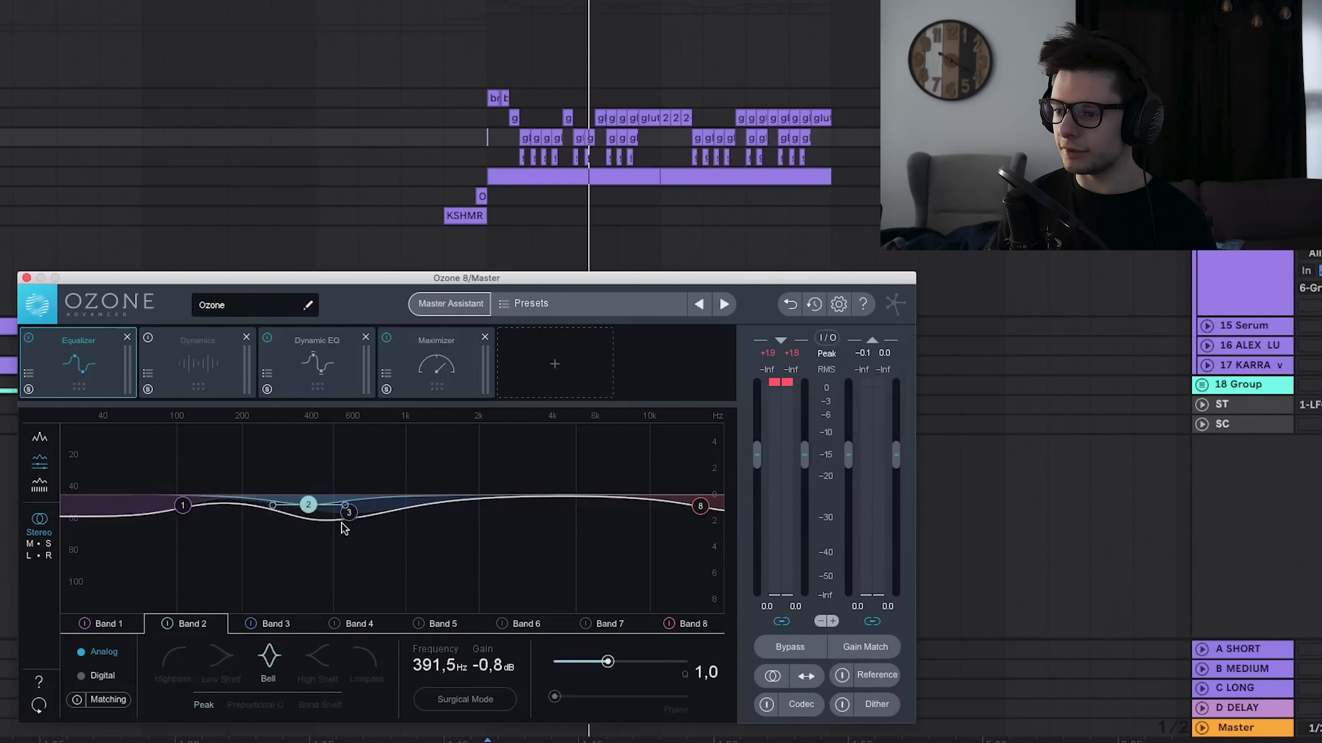
left_click_drag(336, 506, 331, 509)
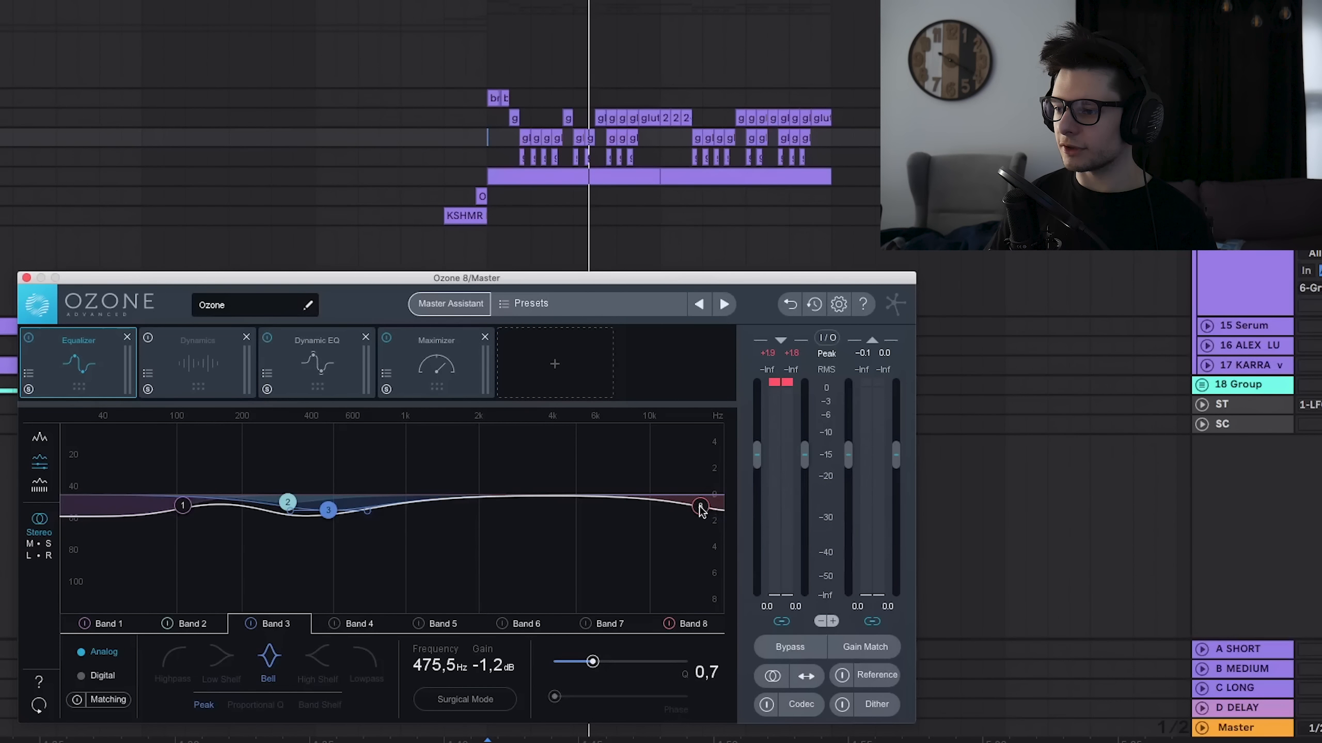
Set the Equalizer's low-shelf band 1 to 192.3 Hz at -0.8 dB and high-shelf band 8 to 6.71 kHz at 1.4 dB.
left_click_drag(701, 507, 606, 477)
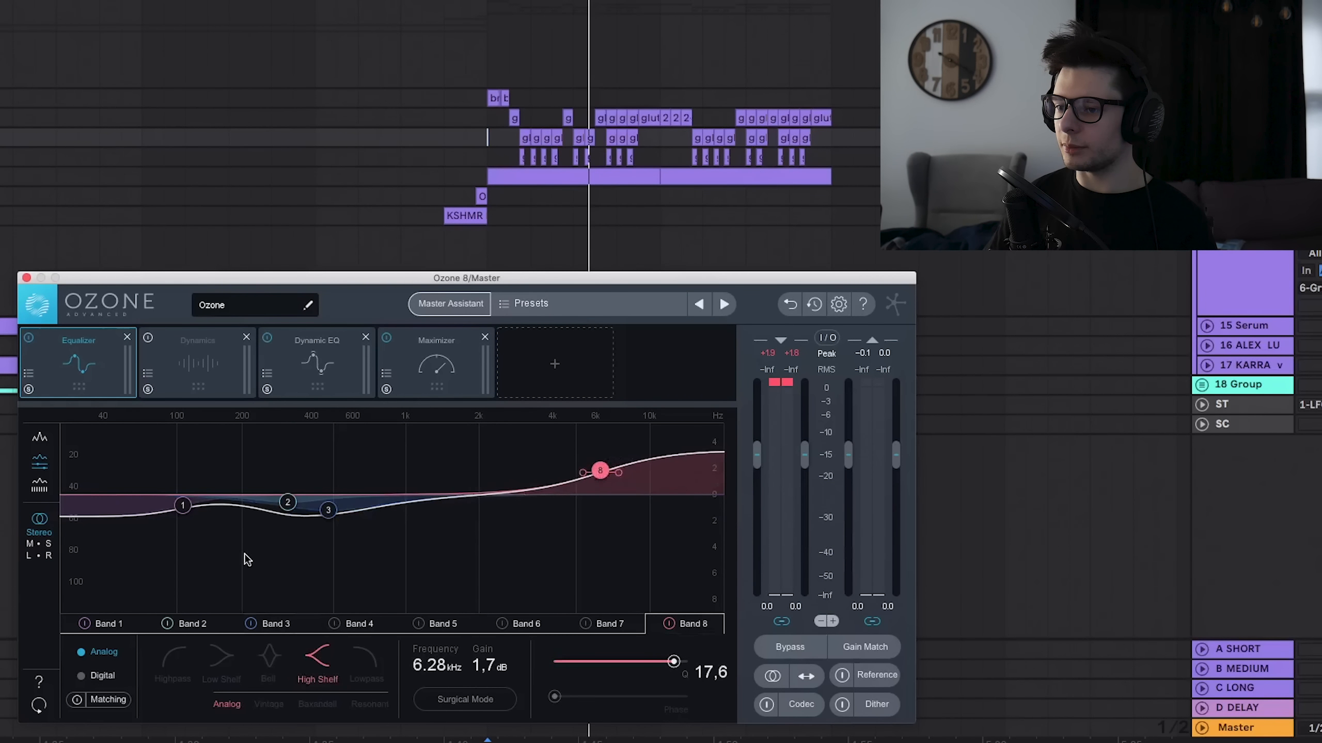
left_click_drag(182, 505, 240, 508)
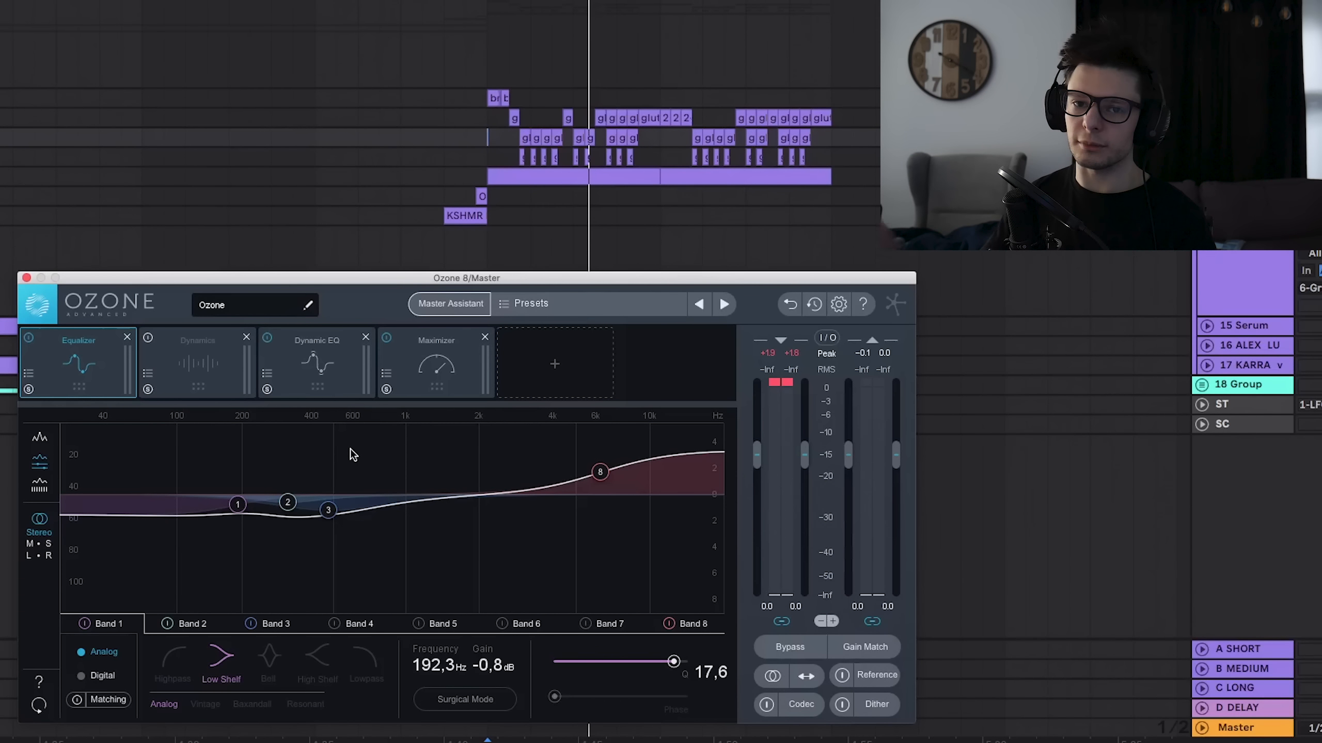
left_click_drag(199, 495, 367, 532)
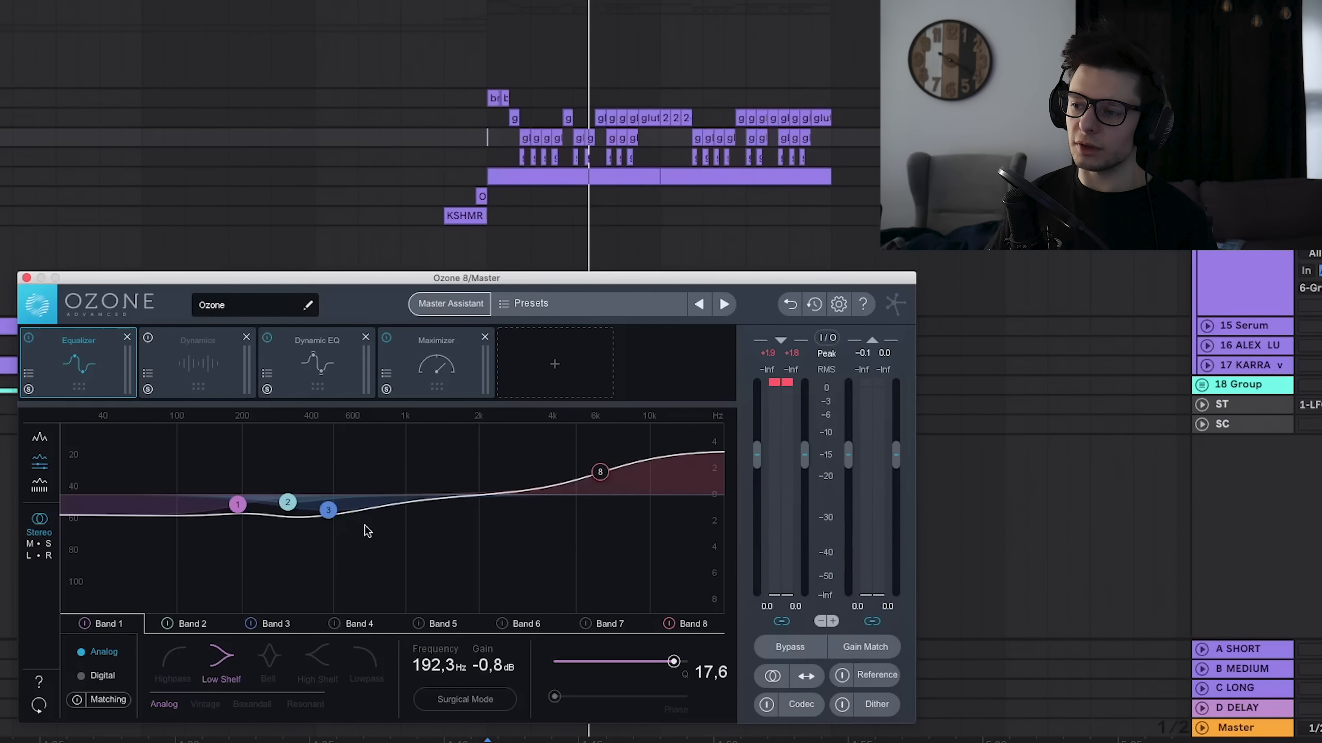
left_click_drag(600, 475, 606, 479)
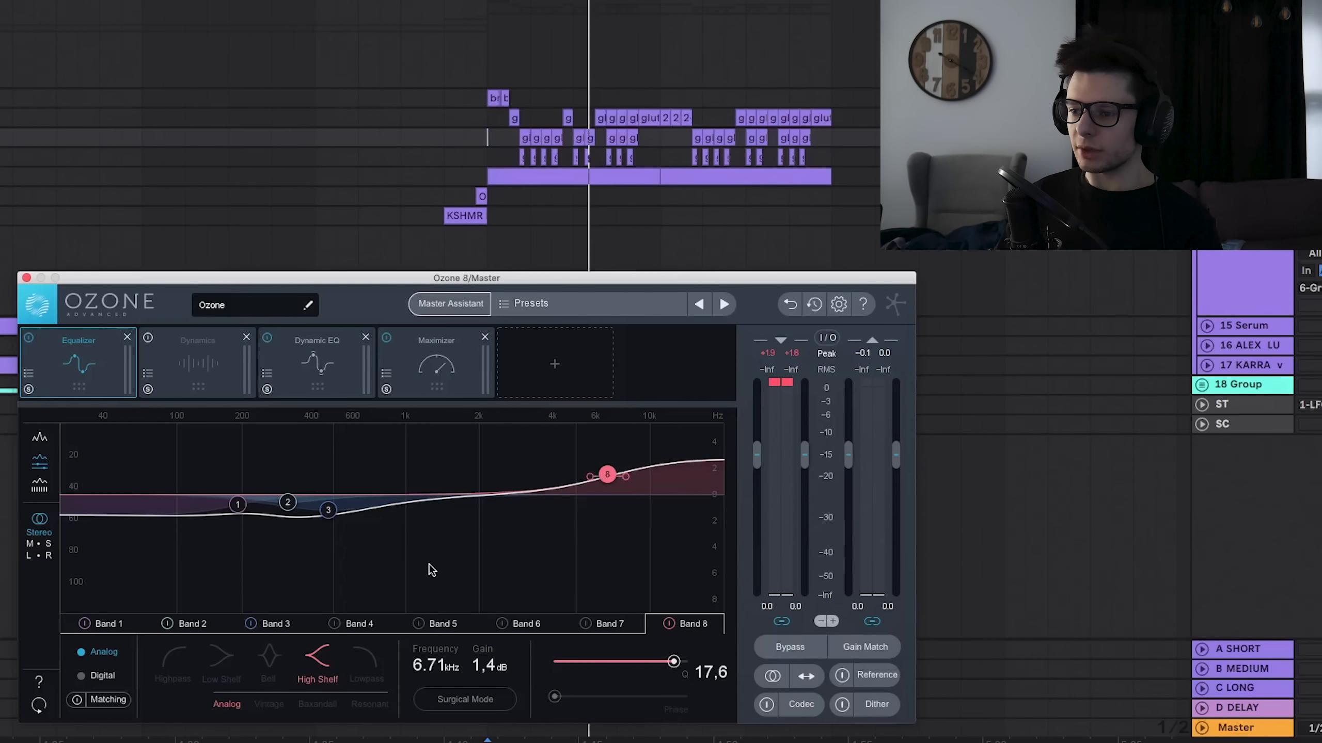
Examine the Dynamic EQ module while the drop plays, then close the Ozone window.
left_click(316, 365)
key("space")
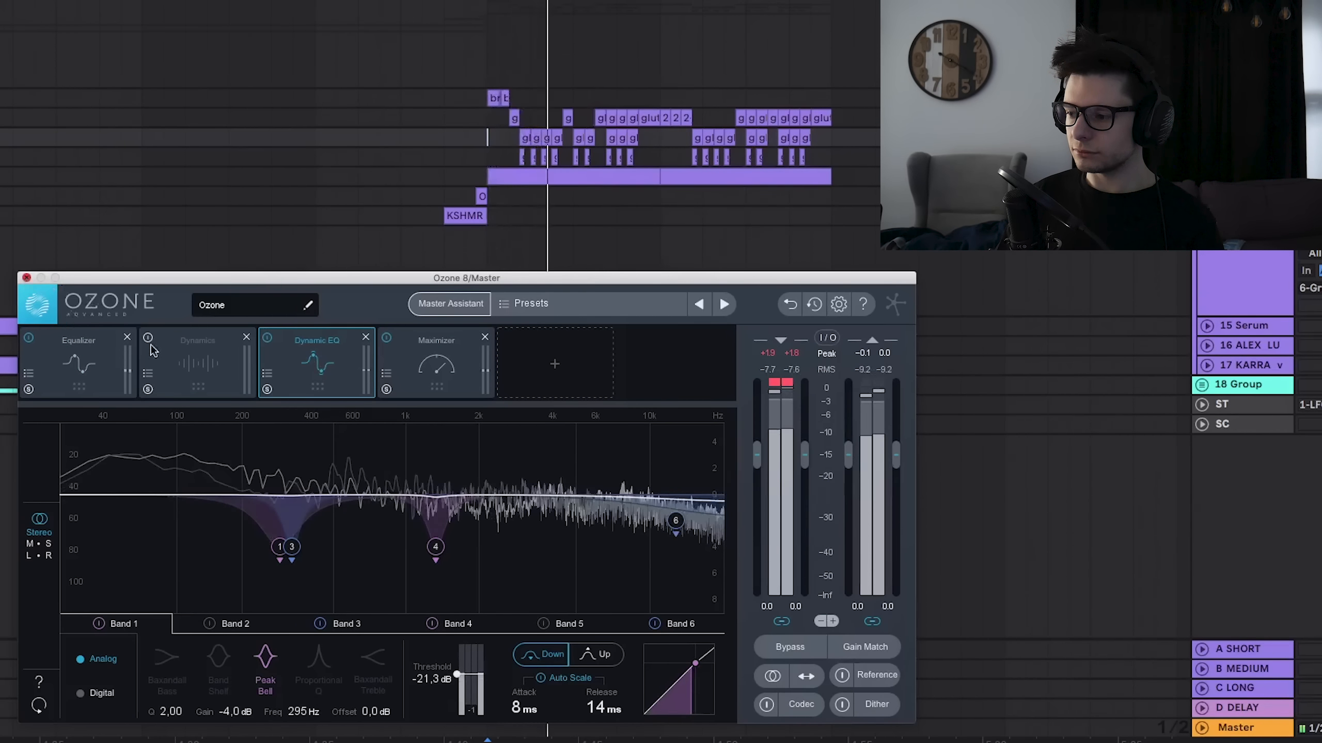
left_click(26, 280)
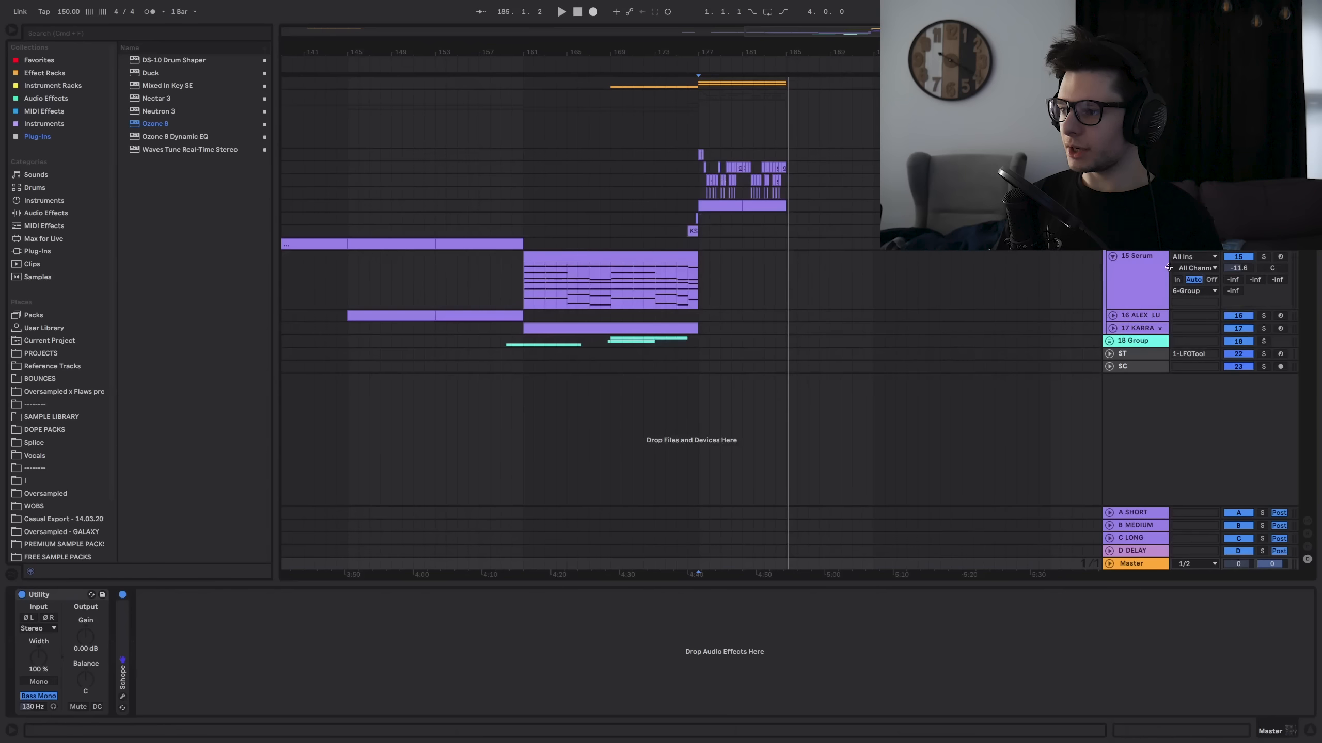
Review the device chains on the 15 Serum and 17 KARRA vocal tracks, including OTT and ANTI MUD COMPRESSOR.
left_click(1112, 244)
left_click(511, 319)
left_click(534, 304)
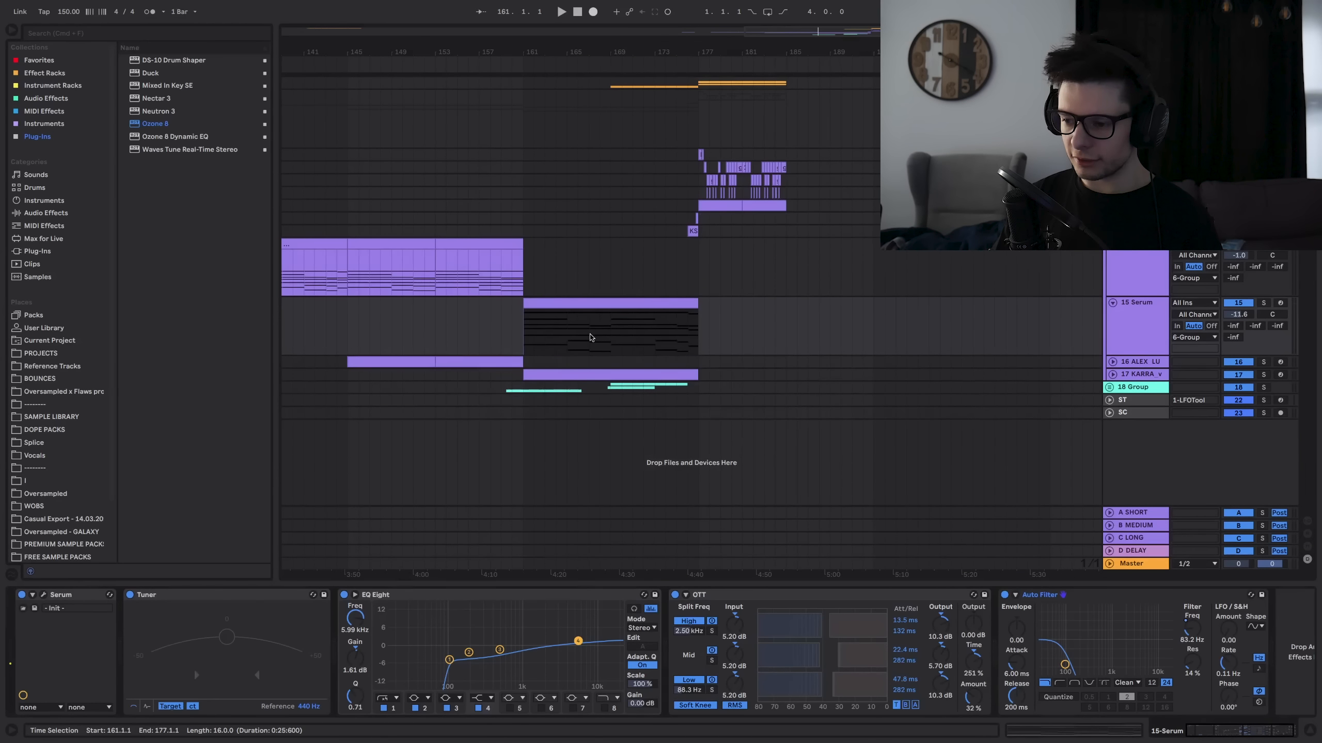
left_click(567, 375)
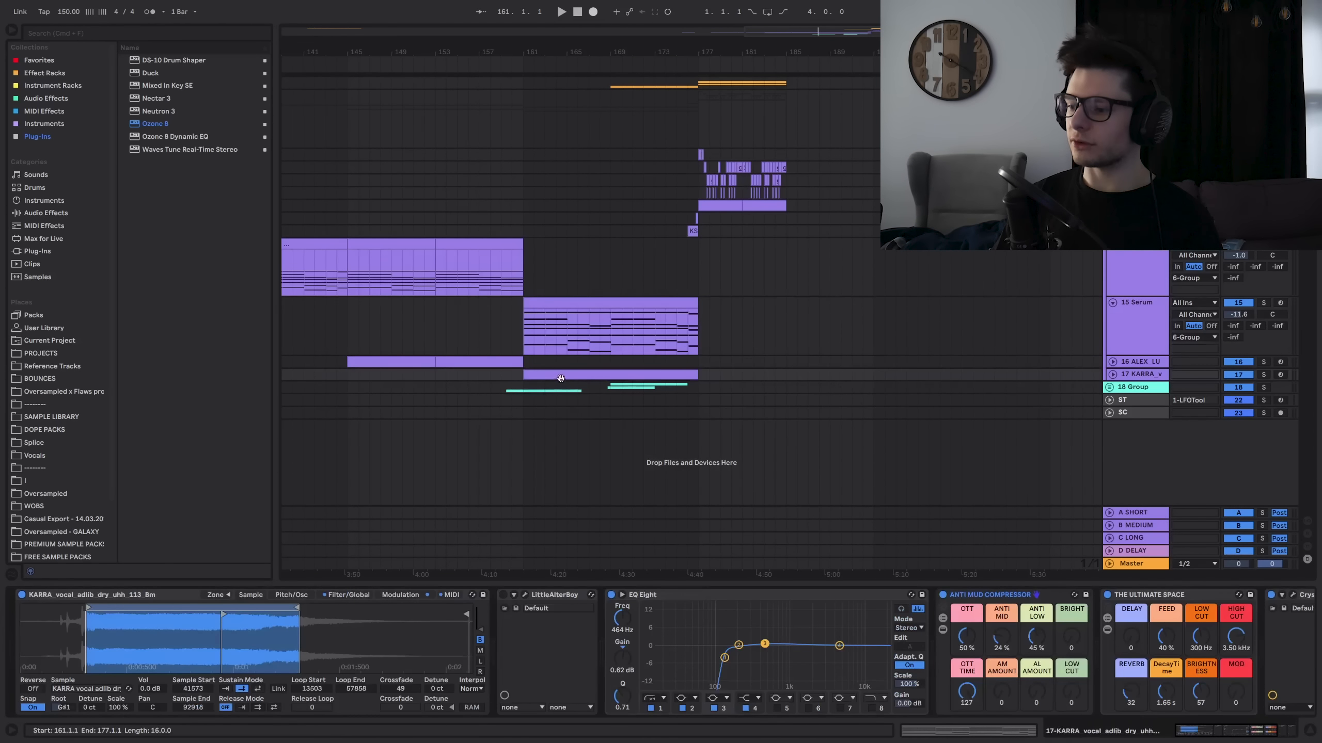
scroll(1038, 635, "right", 5)
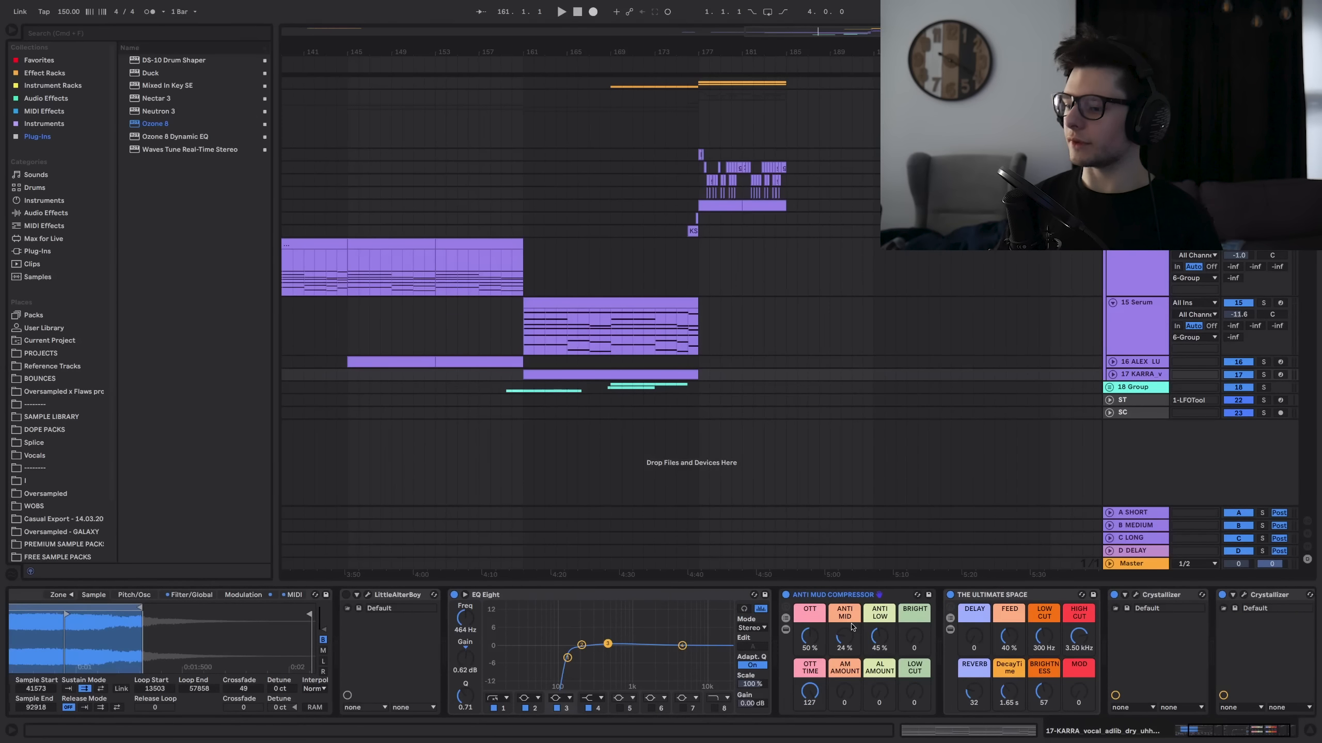
left_click(582, 303)
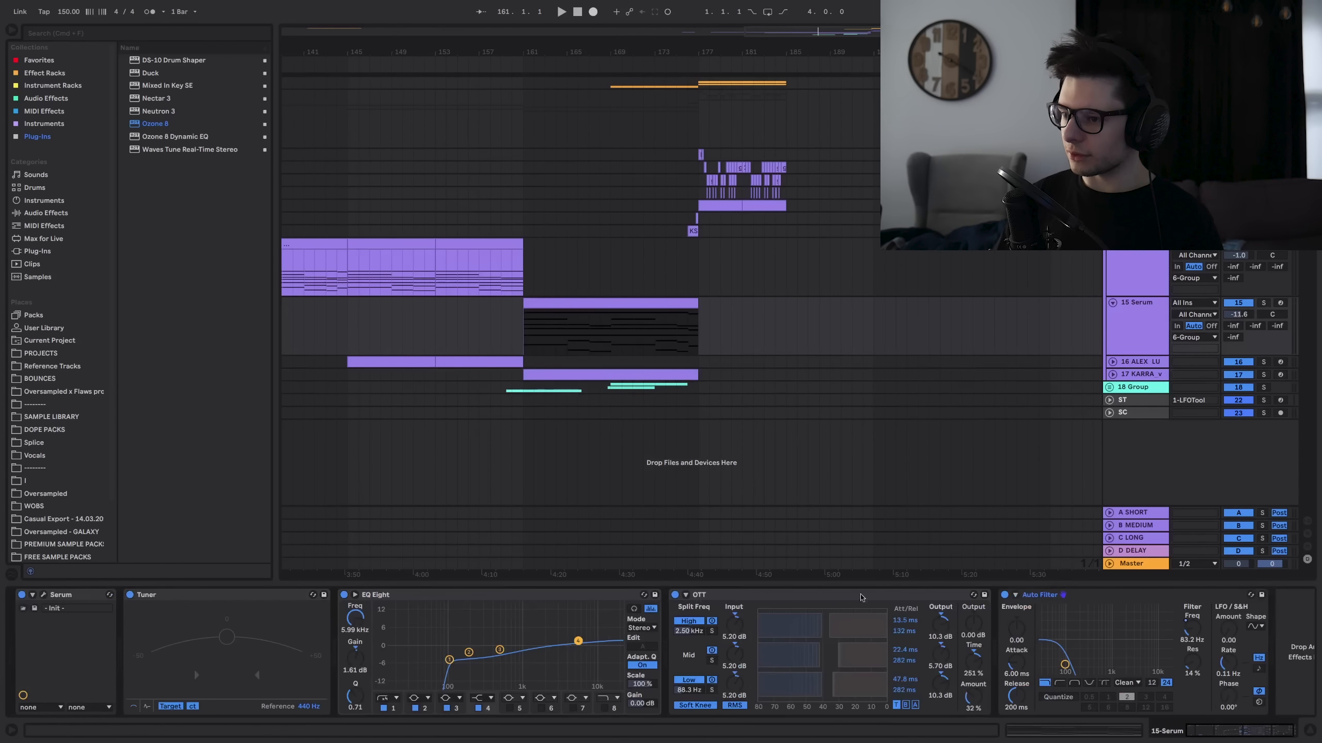
left_click(567, 374)
scroll(521, 368, "left", 2)
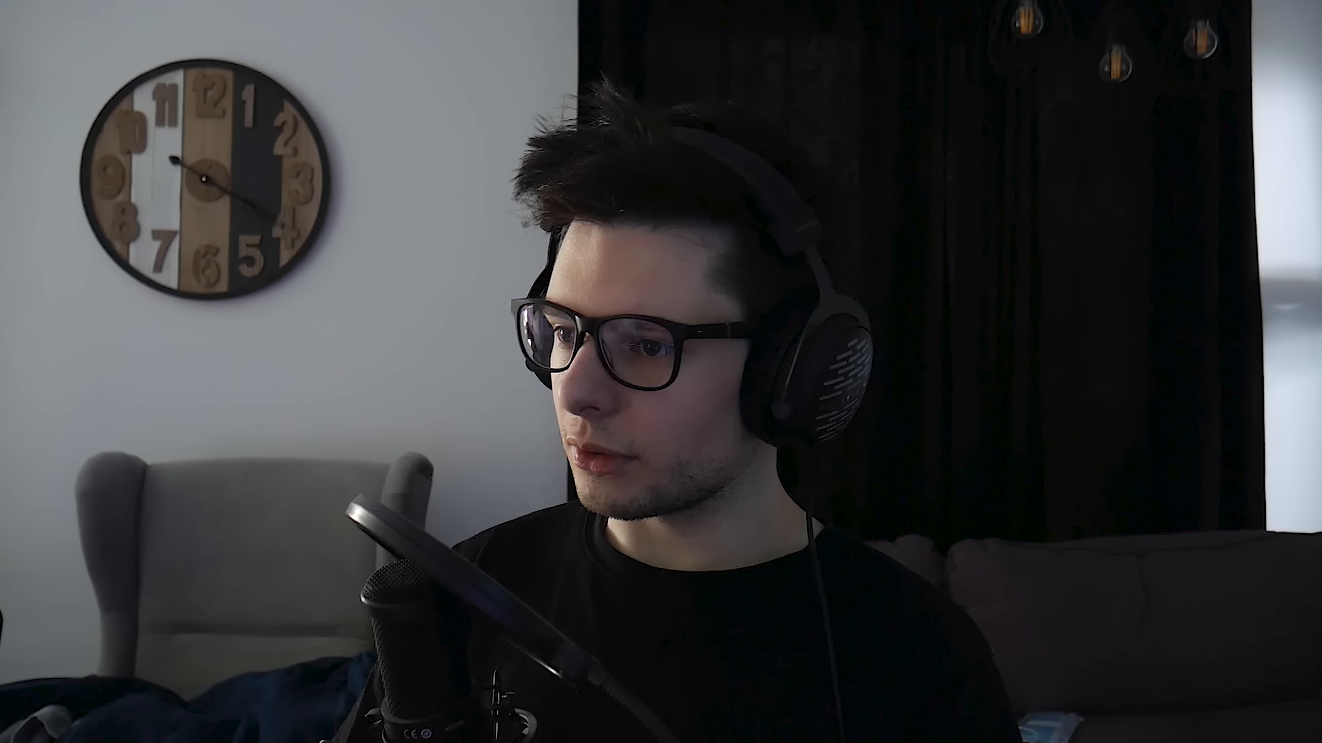